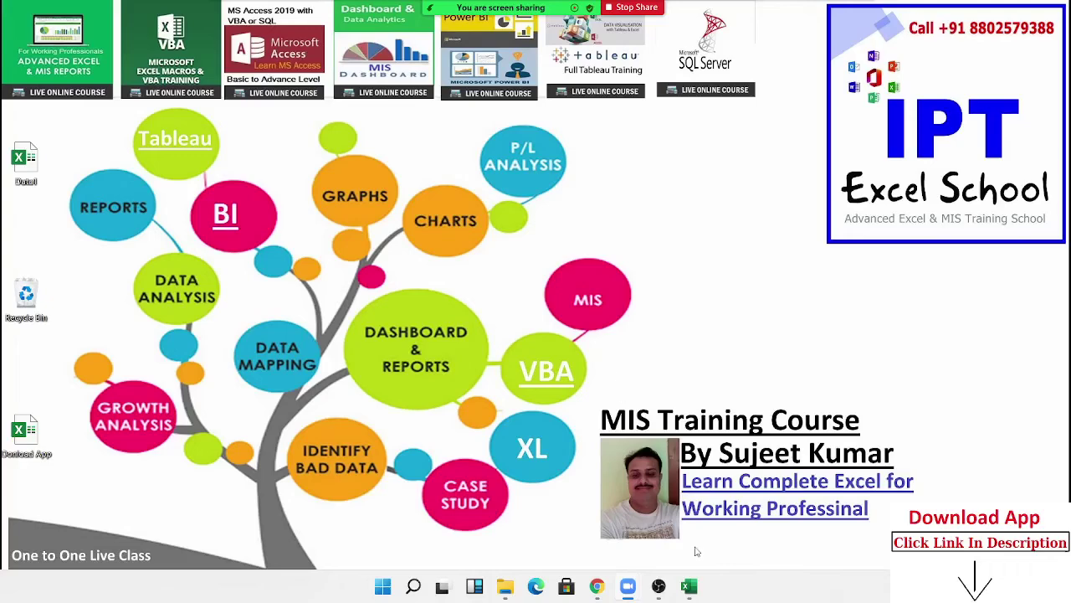
Step: Bring the blank Book1 workbook to the front from the taskbar
left_click(689, 587)
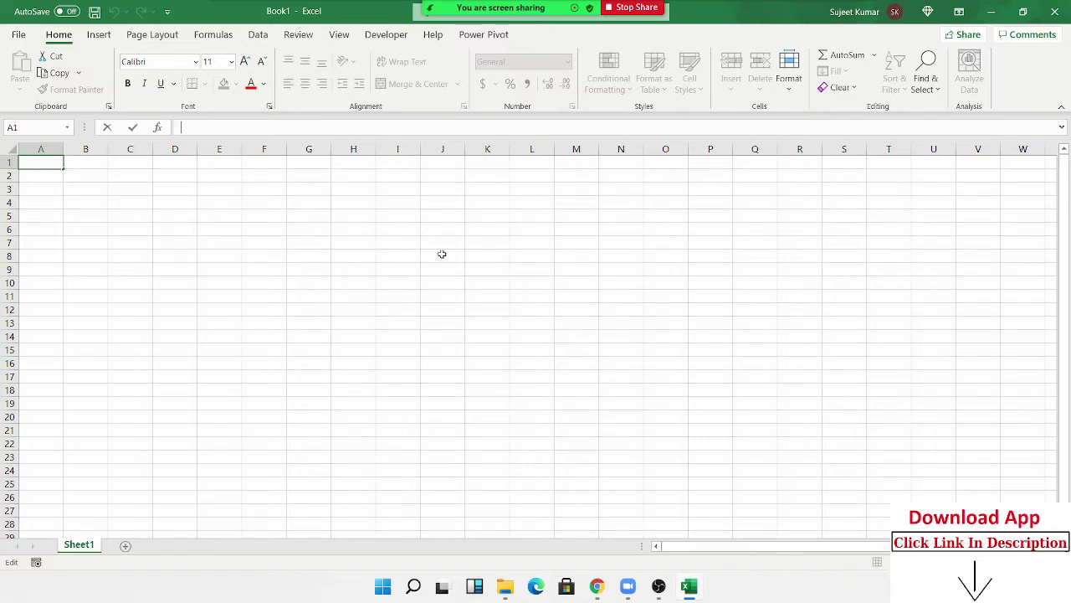
Step: Type the headers Name, Date and Time into A1:C1
key("Escape")
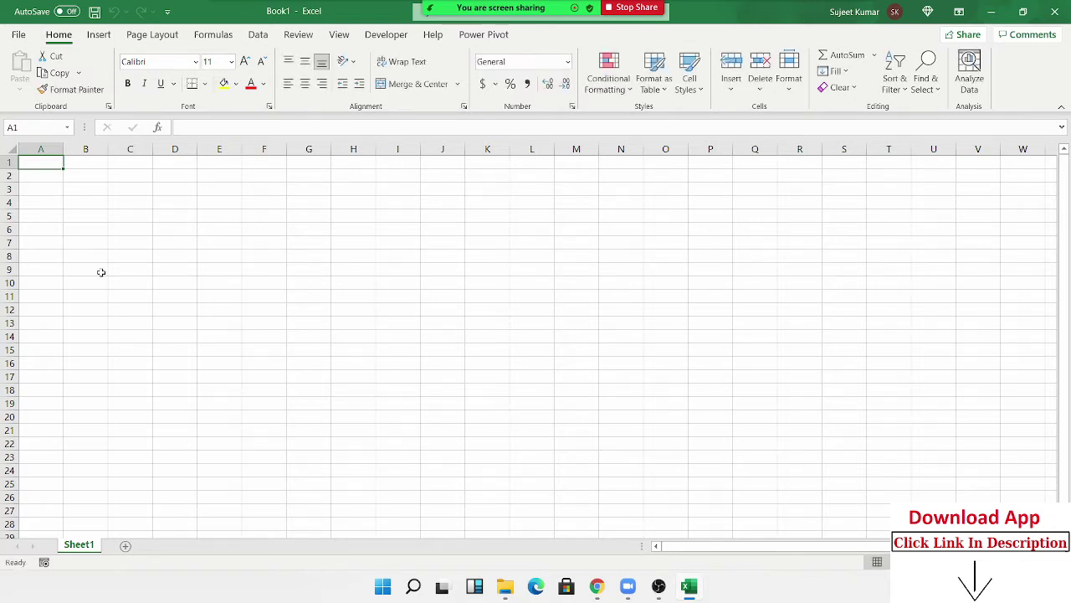
type("Name")
key("Tab")
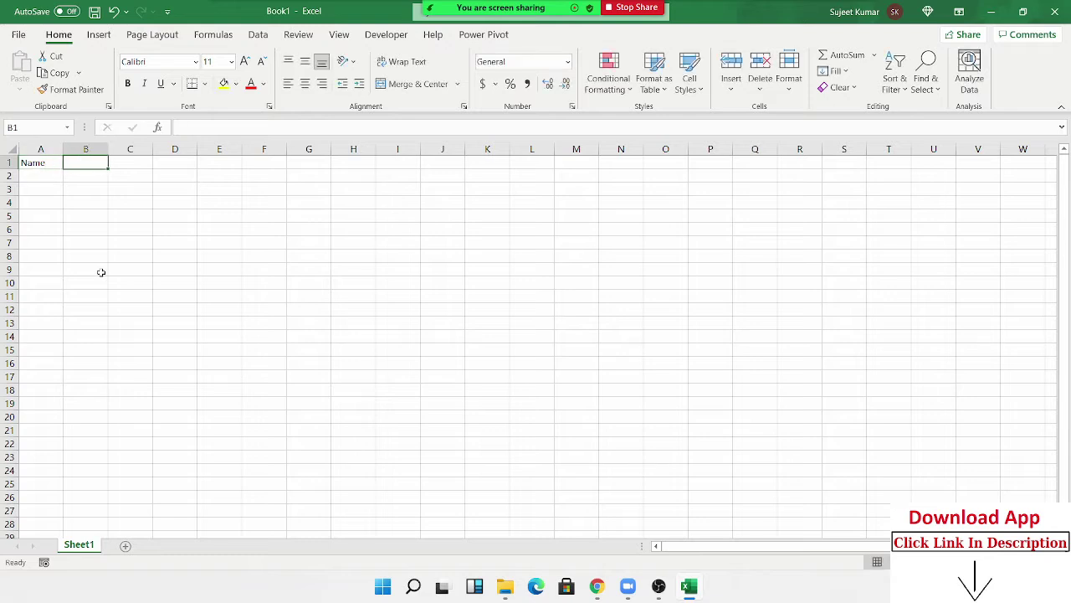
type("Date")
key("Tab")
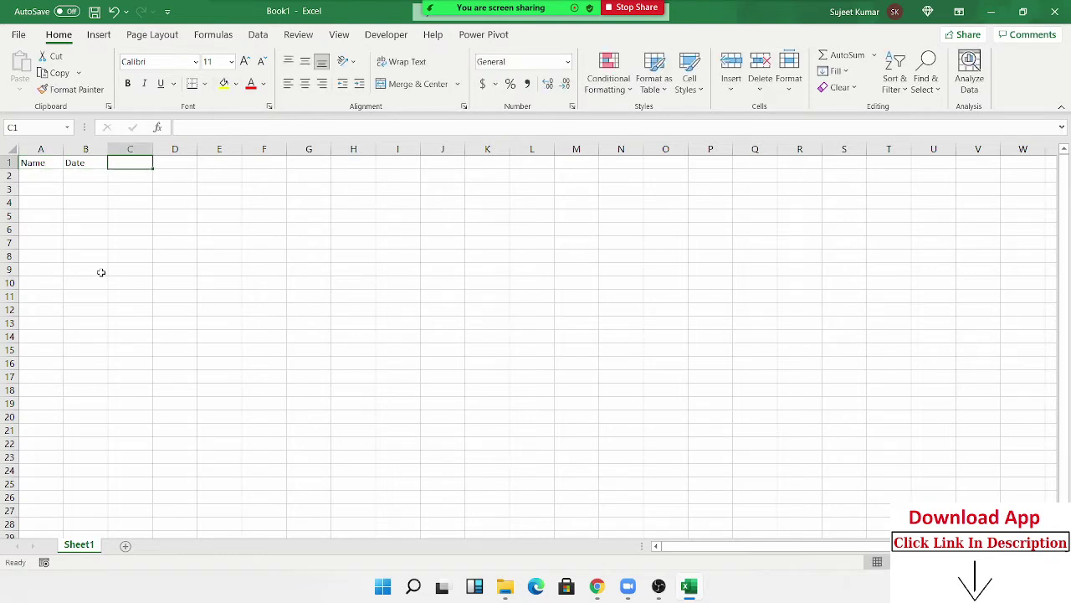
type("Time")
key("Return")
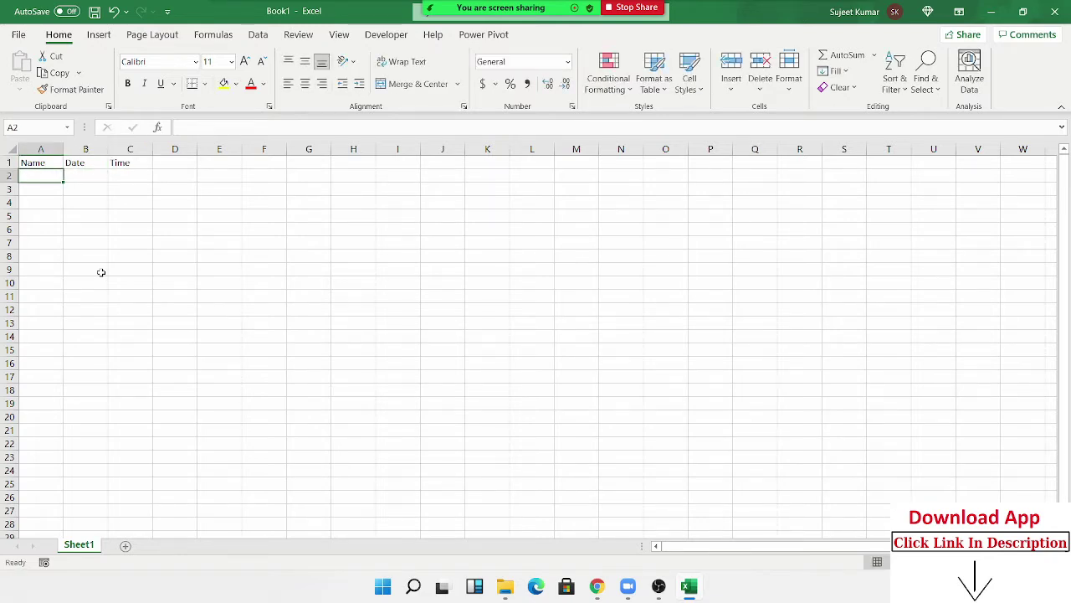
Step: Enter a test row in A2:C2 with a sample name, today's date and the current time
type("Puja")
key("Return")
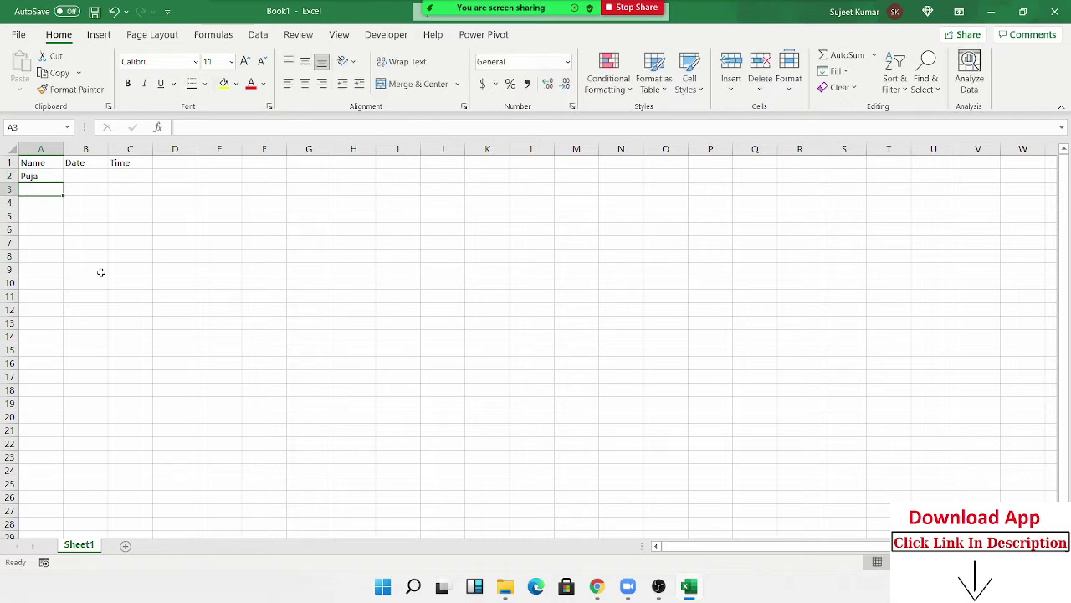
key("Up")
key("Right")
key("ctrl+semicolon")
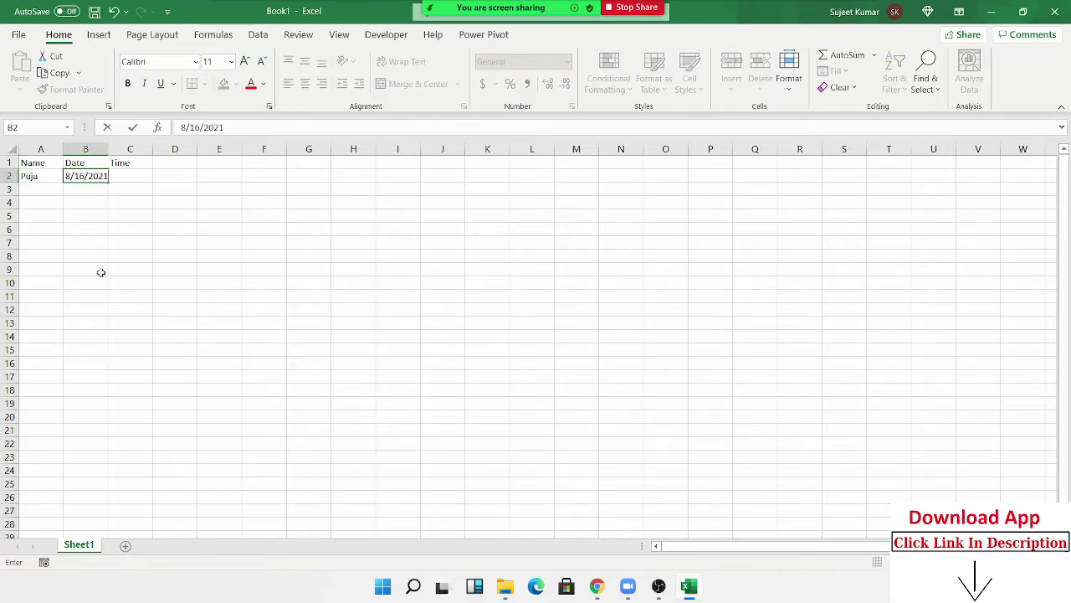
key("Tab")
key("ctrl+shift+semicolon")
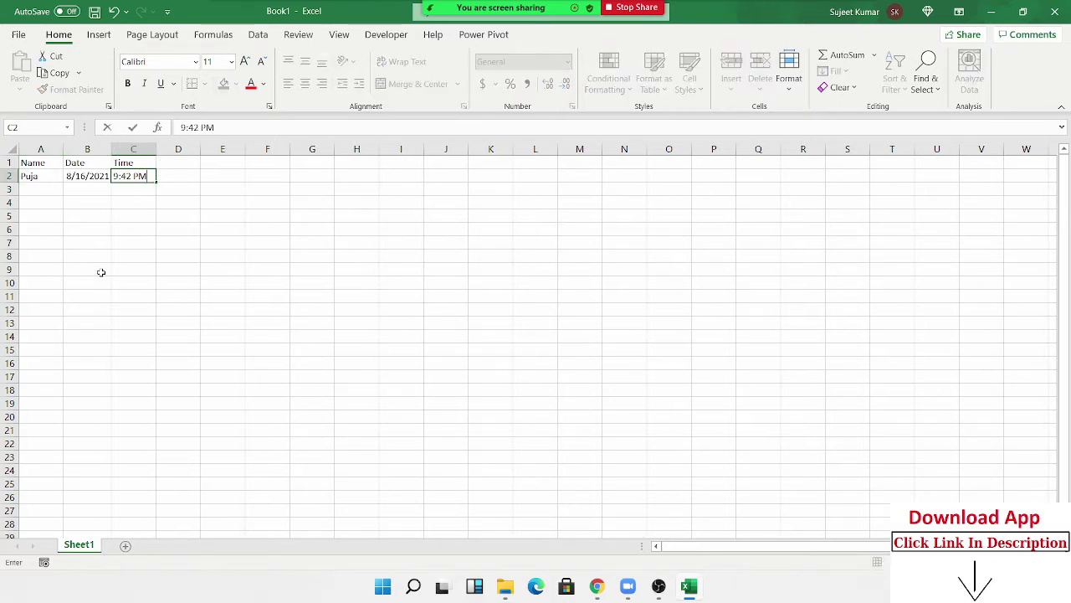
key("Return")
Step: Clear the test entry from A2:C2
key("Up")
key("Left")
key("Left")
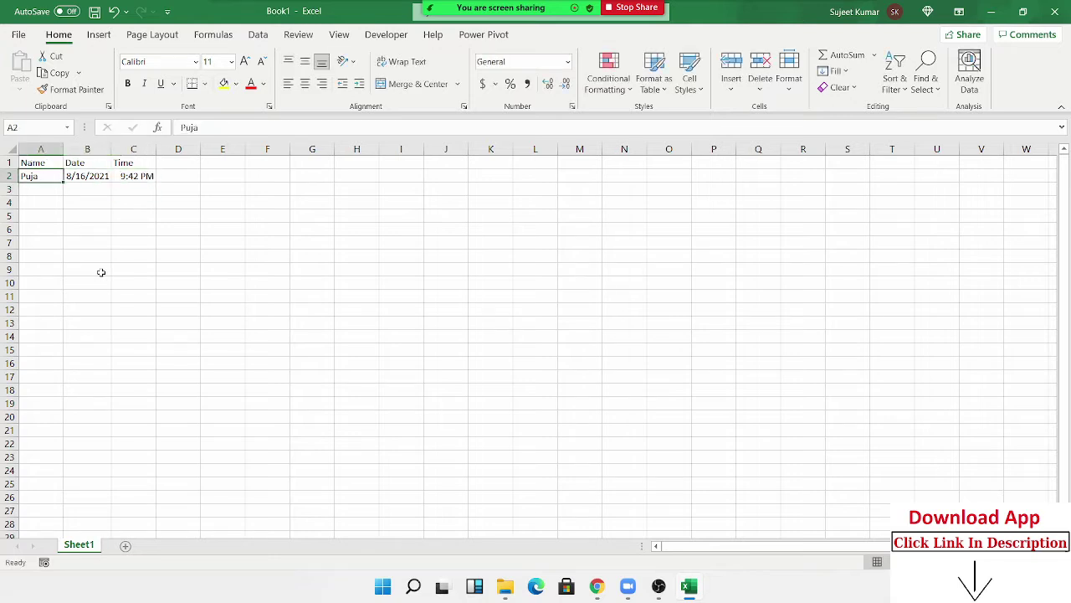
key("shift+Right")
key("shift+Right")
key("Delete")
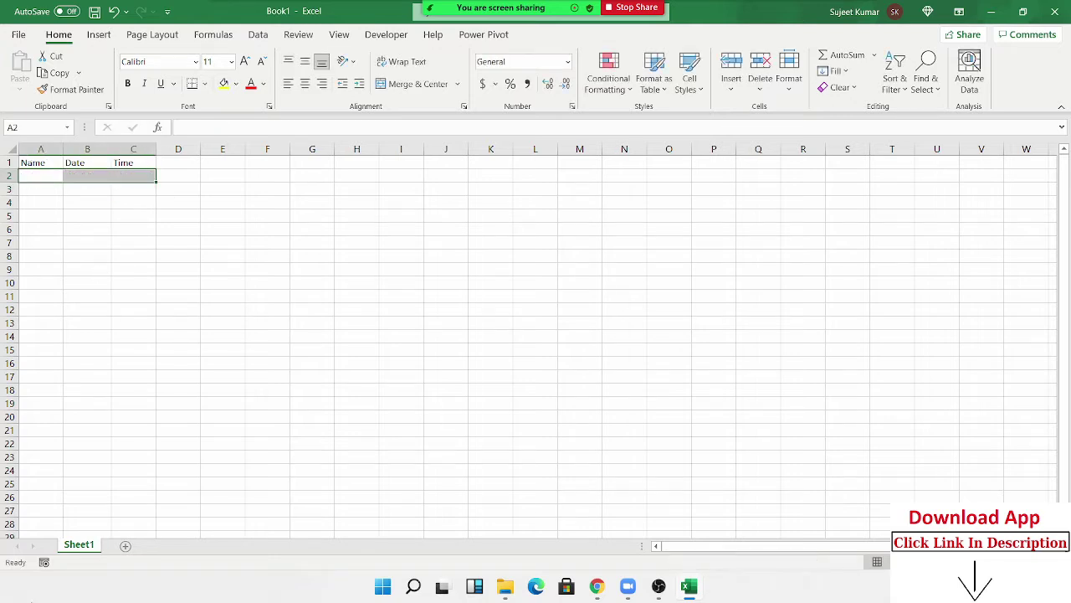
Step: Add a Worksheet_Change event procedure to Sheet1's code module
right_click(88, 548)
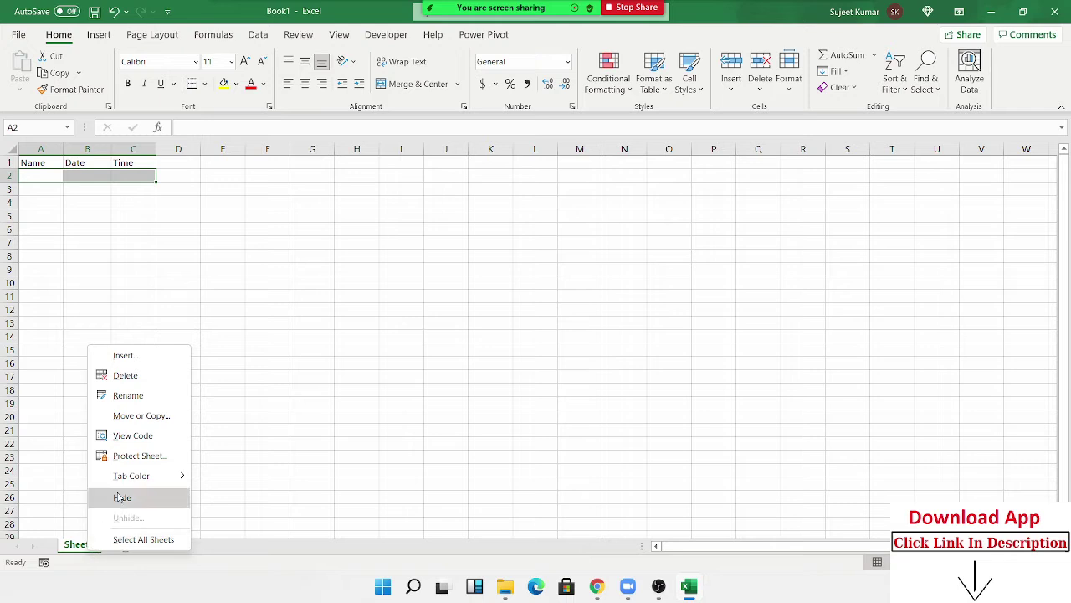
left_click(146, 436)
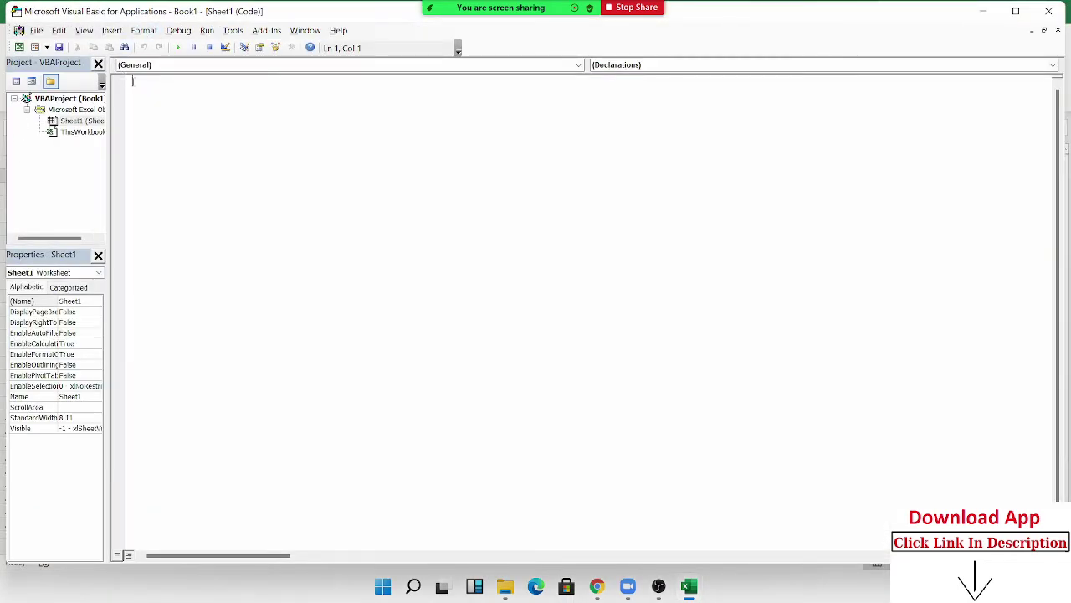
left_click(147, 66)
left_click(153, 87)
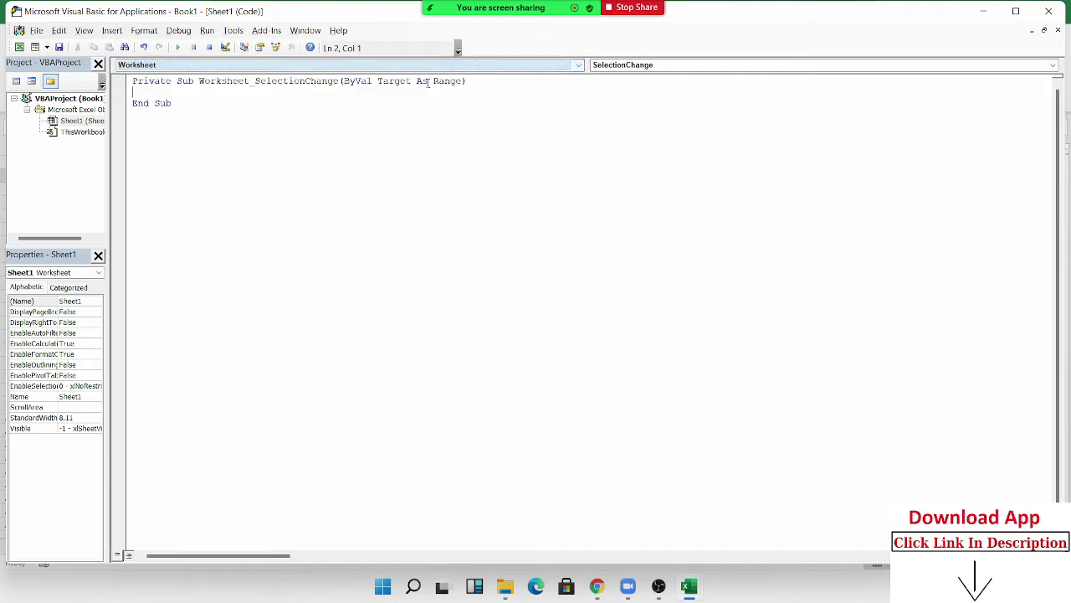
left_click(625, 67)
left_click(606, 124)
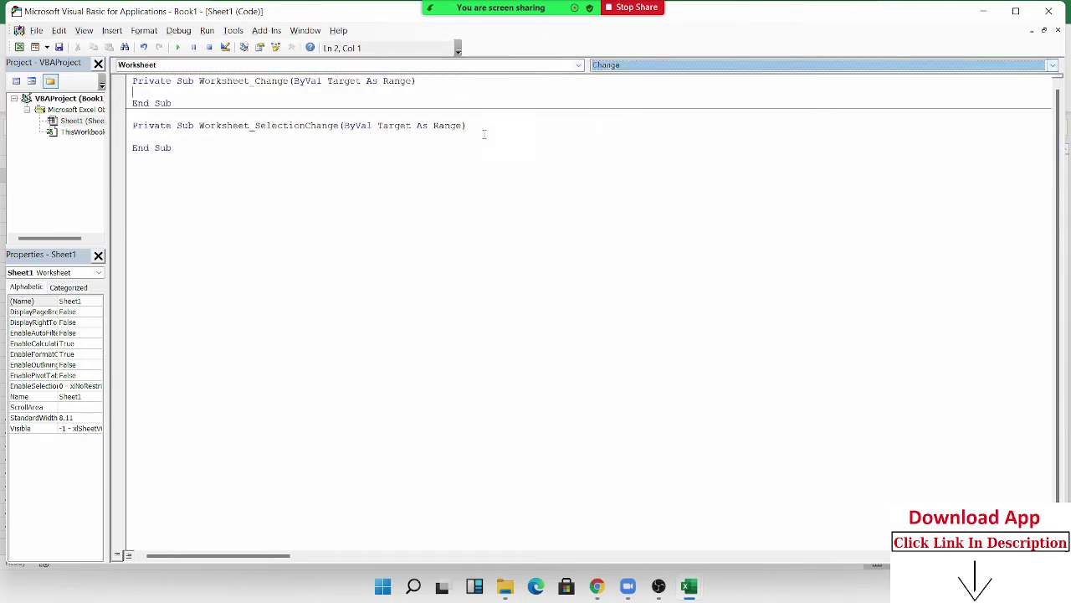
Step: Delete the SelectionChange stub and leave blank lines inside the Change procedure
left_click_drag(209, 162, 123, 134)
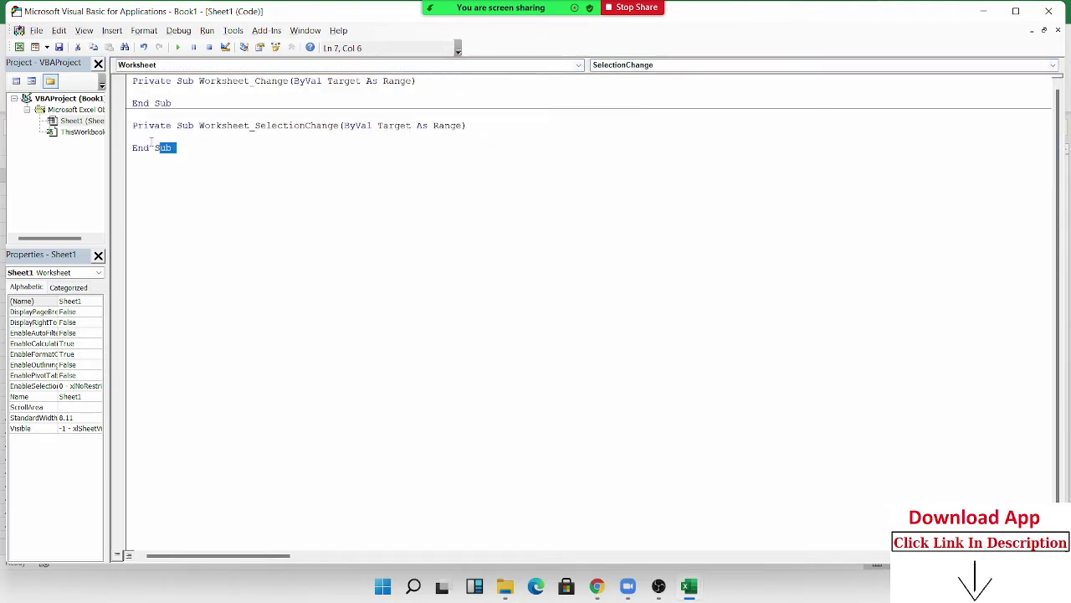
key("Delete")
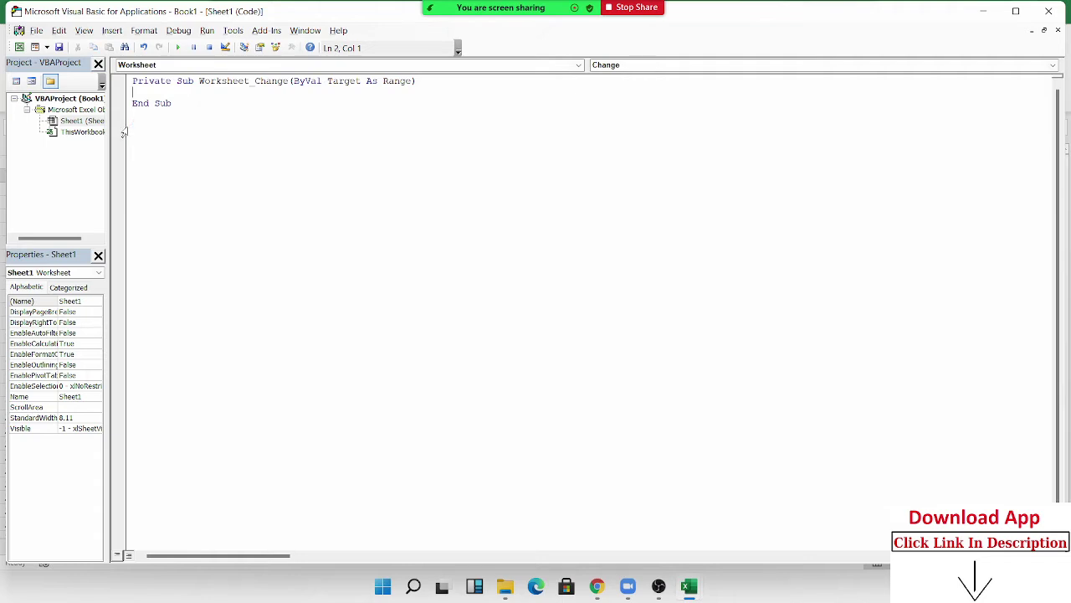
key("Return")
key("Return")
key("Return")
double_click(347, 81)
key("alt+F11")
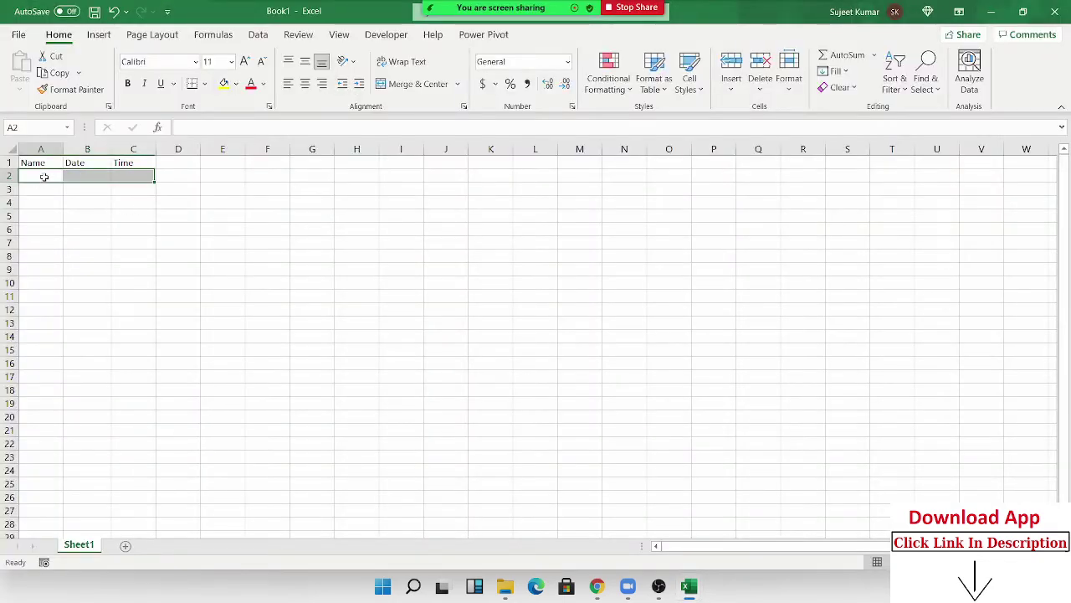
Step: Write Target.Offset(0,1).Value = Date as the first line of the Change procedure
left_click(43, 176)
key("alt+F11")
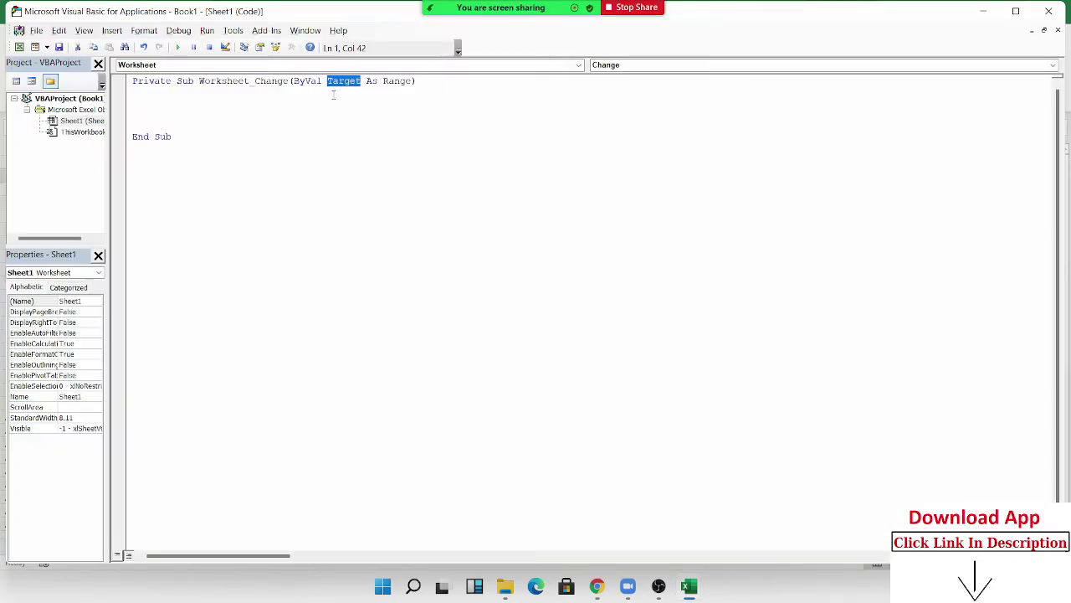
key("alt+Tab")
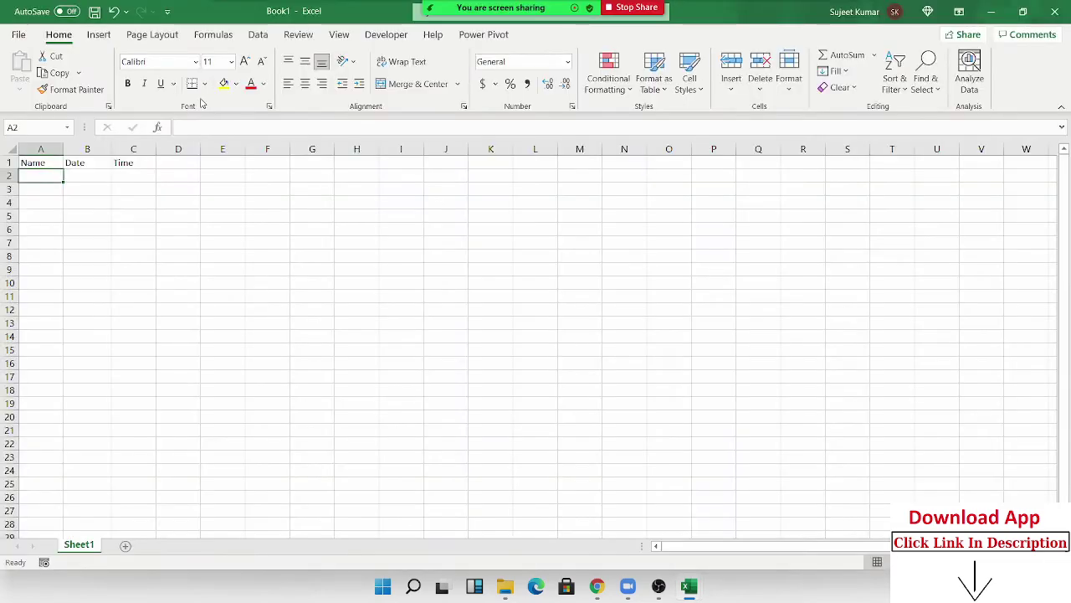
key("alt+F11")
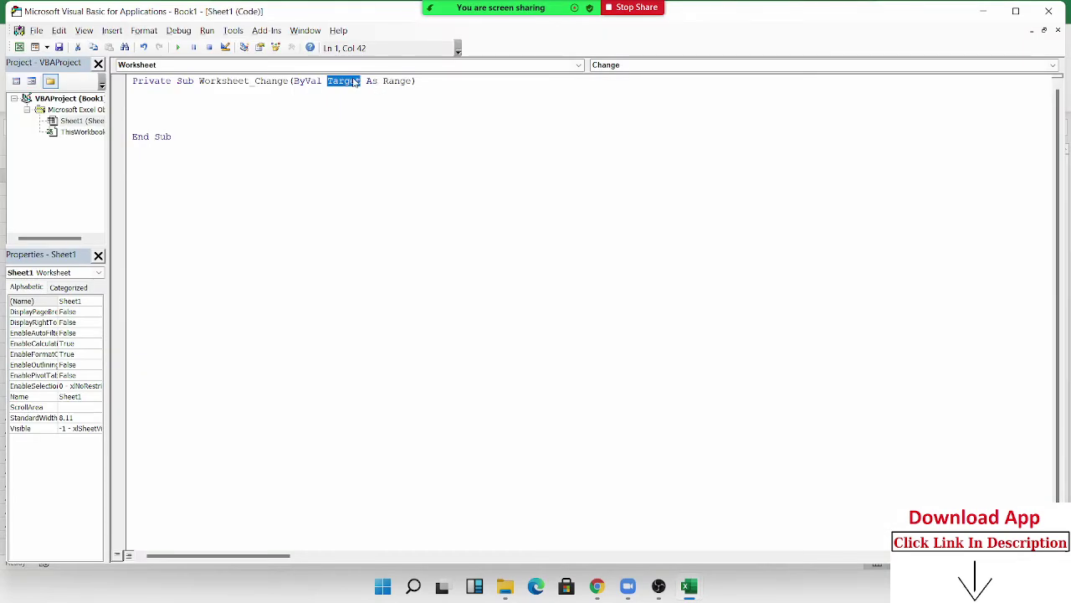
left_click(155, 99)
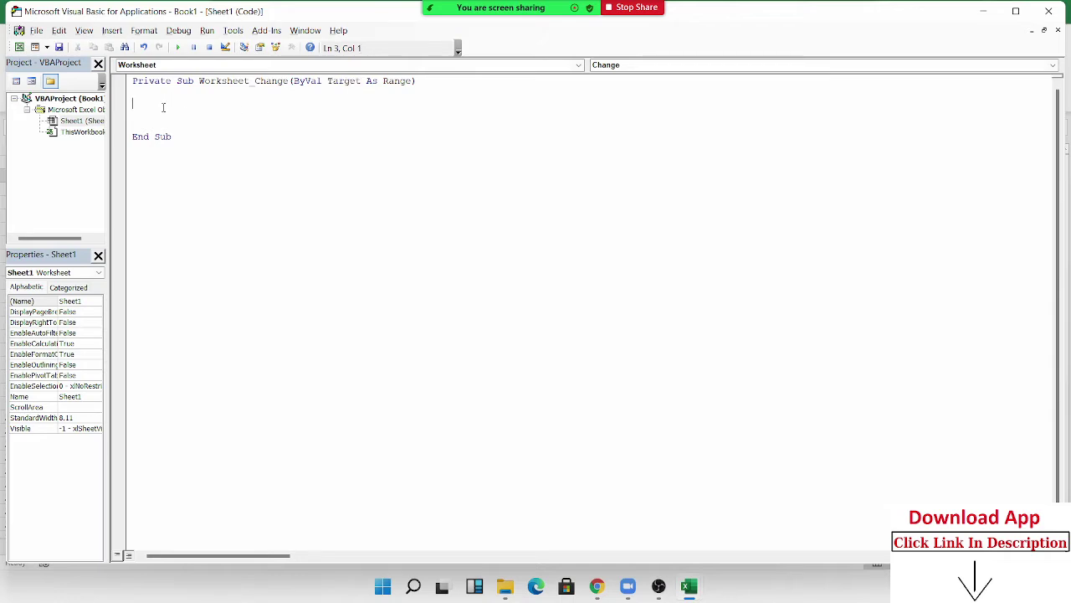
type("tar")
type("get.")
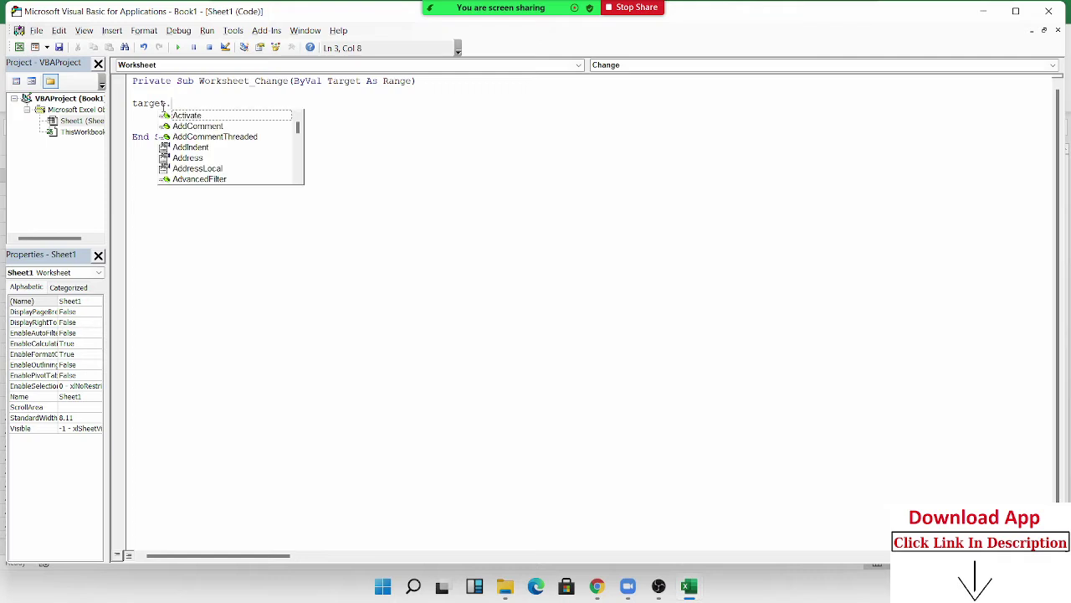
type("of")
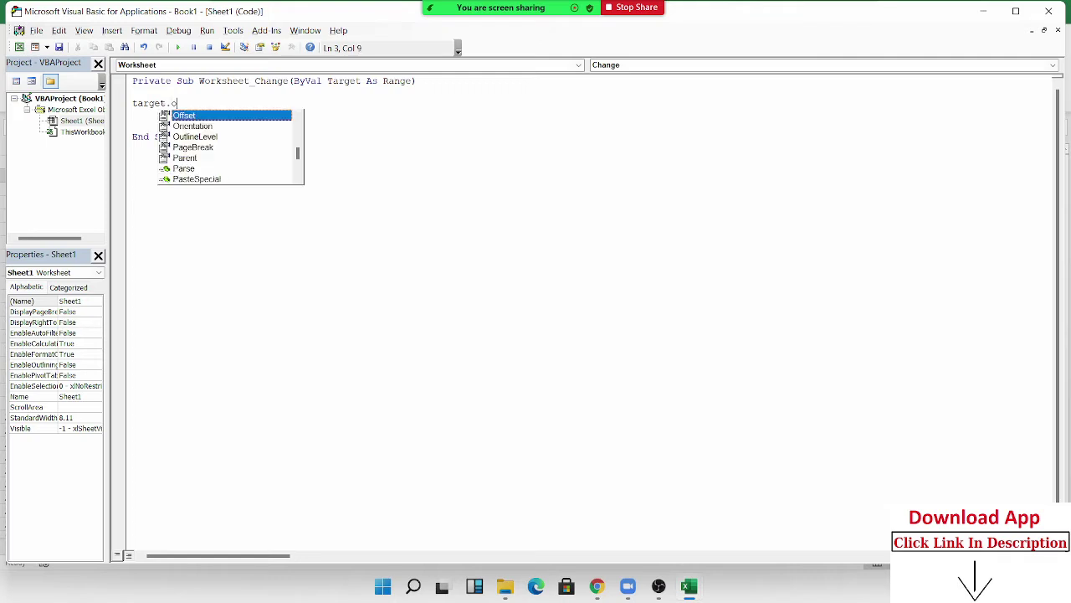
key("Tab")
type("(")
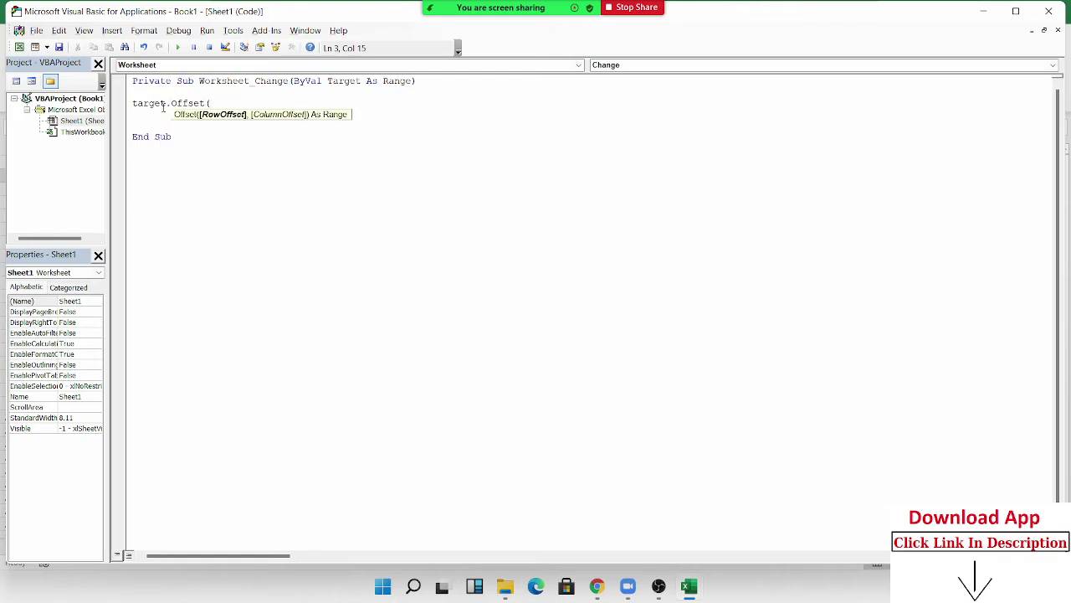
type("0,1)")
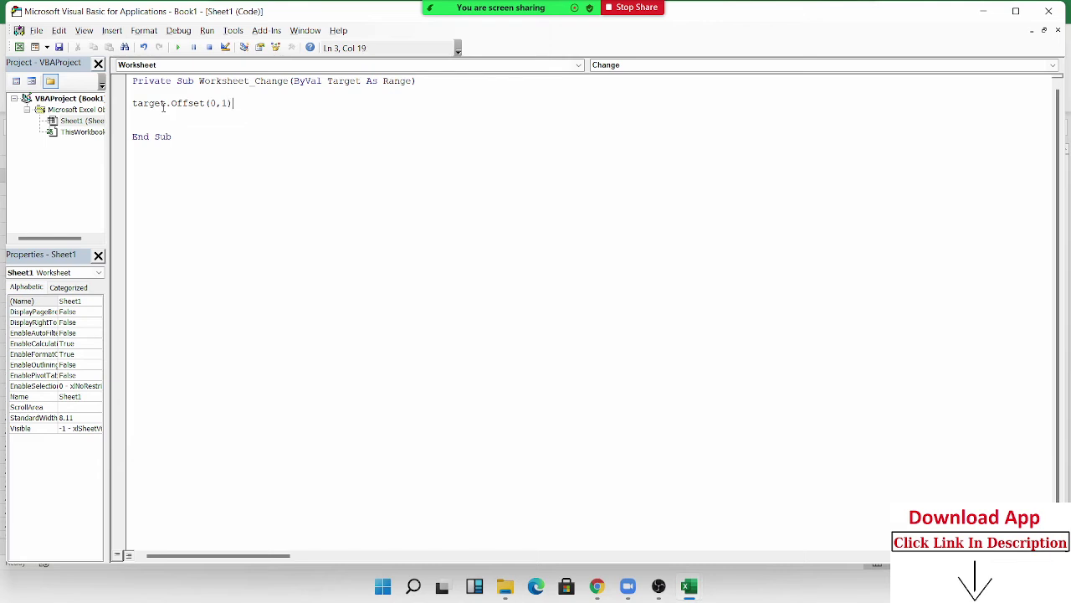
type(".val ")
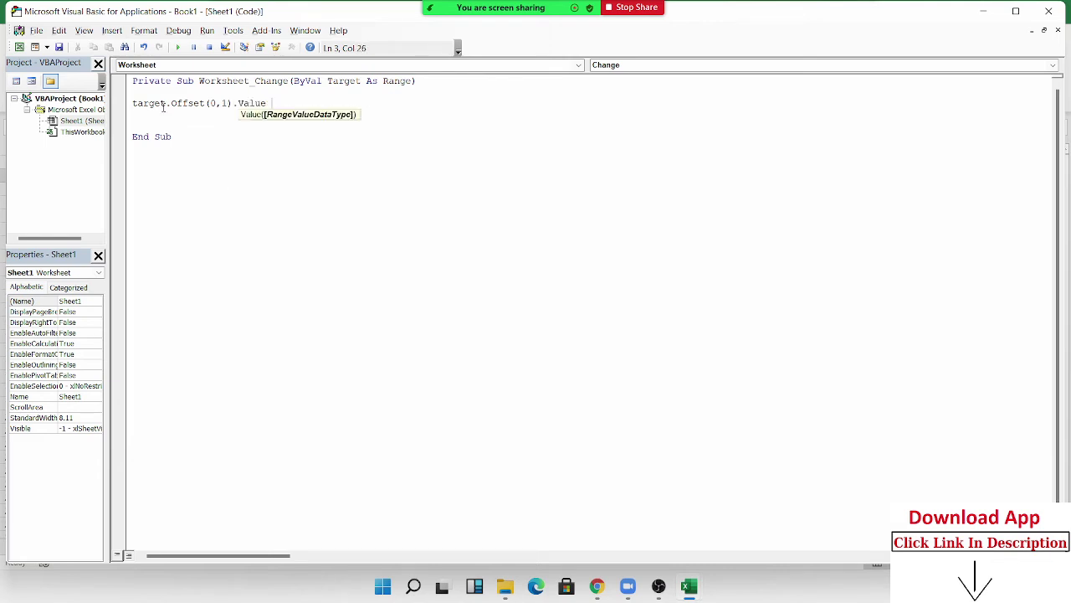
type("=date")
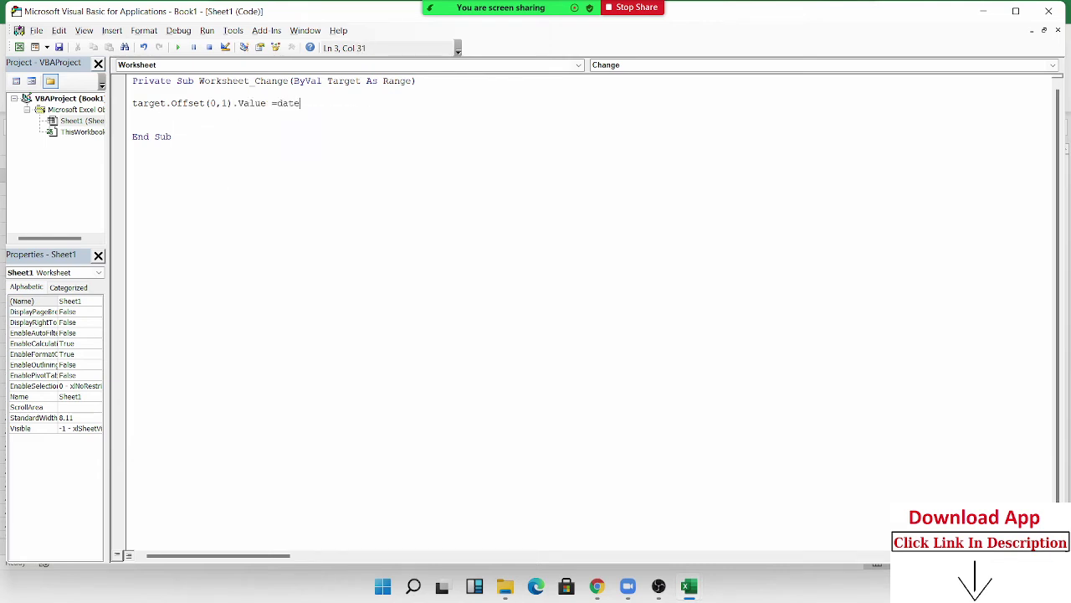
key("Return")
Step: Duplicate that line and change the copy to Target.Offset(0,2).Value = Time
key("shift+Down")
key("ctrl+c")
key("ctrl+v")
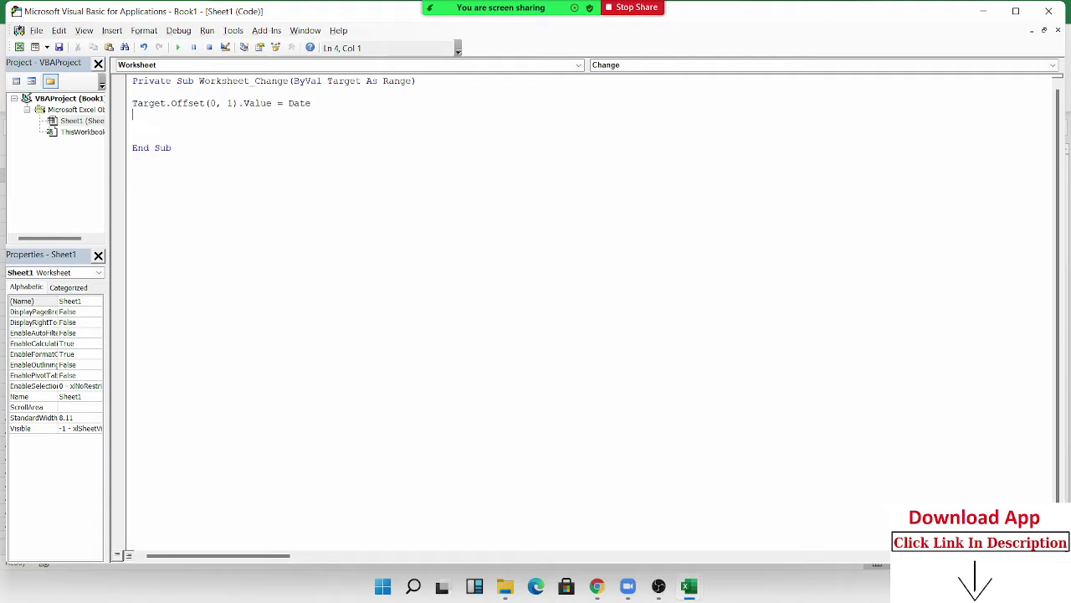
key("ctrl+v")
double_click(231, 114)
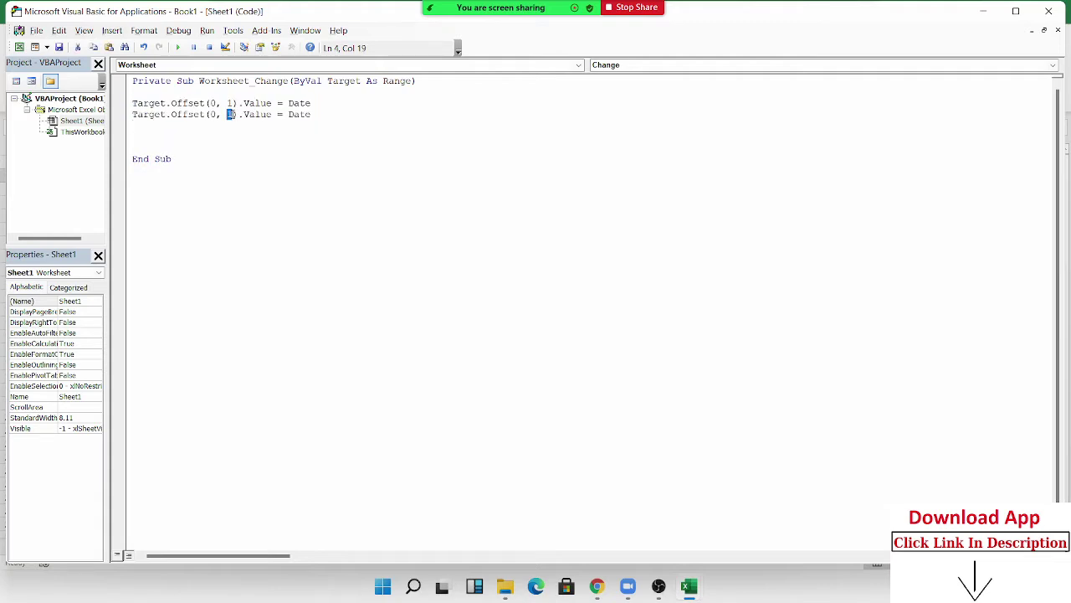
type("2")
double_click(299, 113)
type("Tim")
left_click(132, 124)
key("alt+F11")
key("alt+F11")
key("alt+F11")
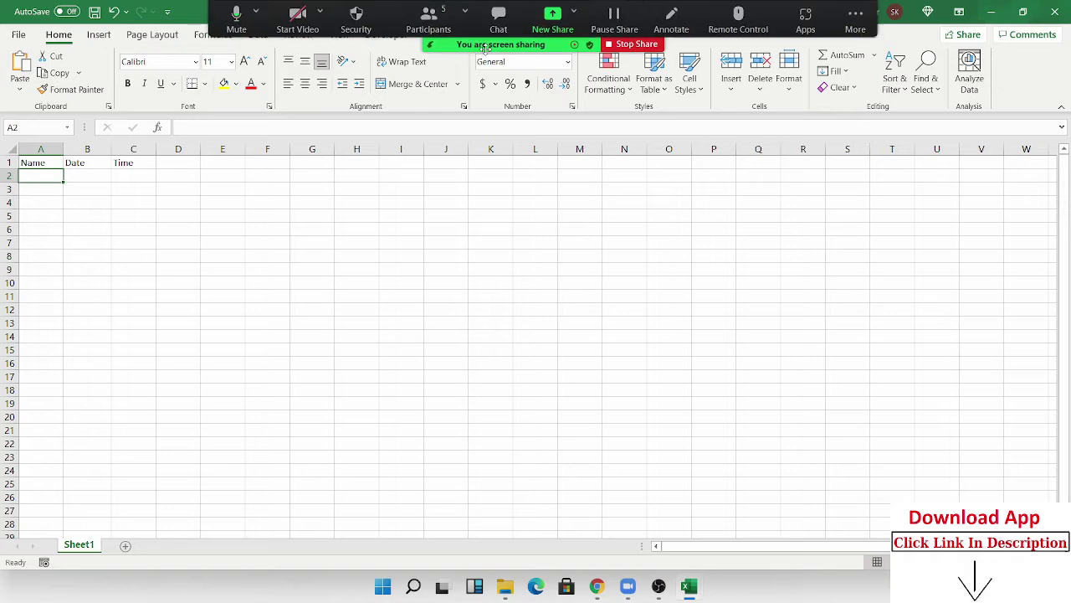
Step: Sketch a U under Name and Date, plus letters A and B joined by arrows, with the annotation pen
left_click(673, 21)
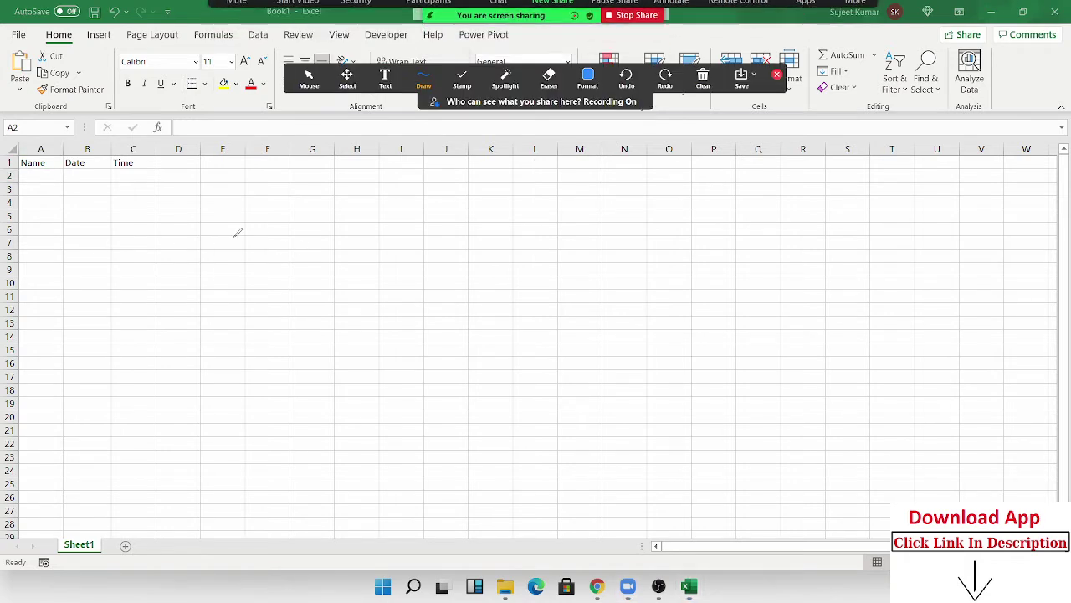
left_click_drag(37, 178, 96, 168)
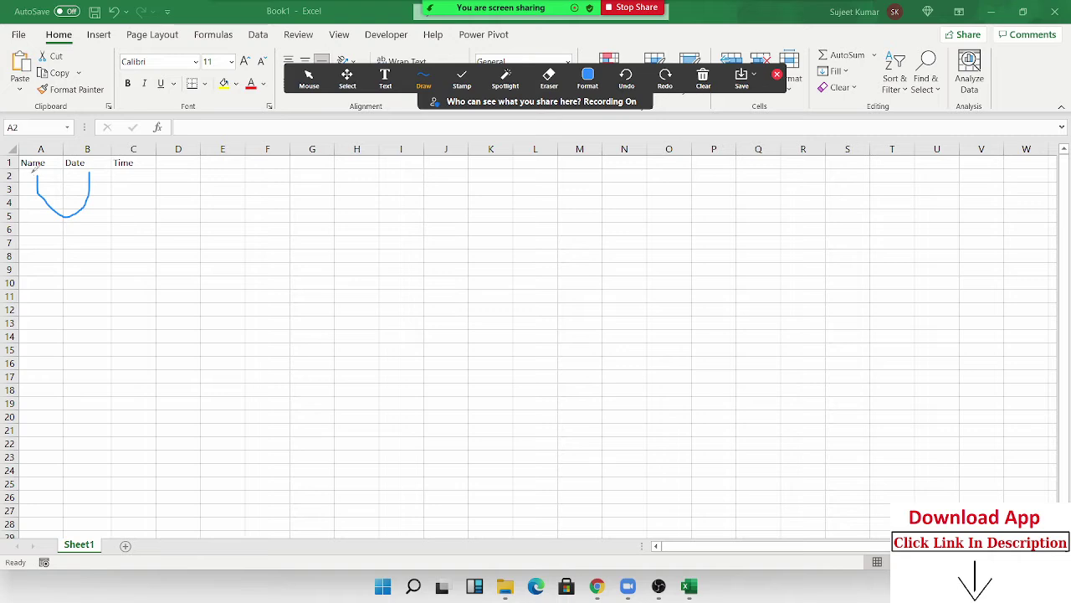
left_click_drag(38, 177, 87, 186)
mouse_move(210, 252)
left_mouse_down()
mouse_move(248, 278)
mouse_move(247, 252)
left_mouse_up()
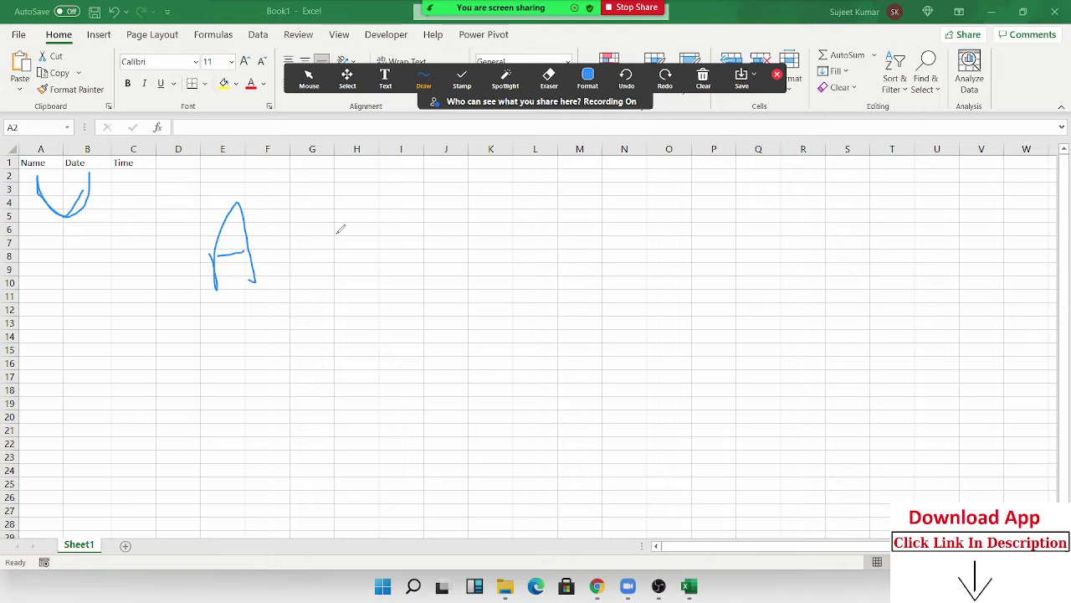
mouse_move(403, 221)
left_mouse_down()
mouse_move(419, 197)
mouse_move(408, 273)
left_mouse_up()
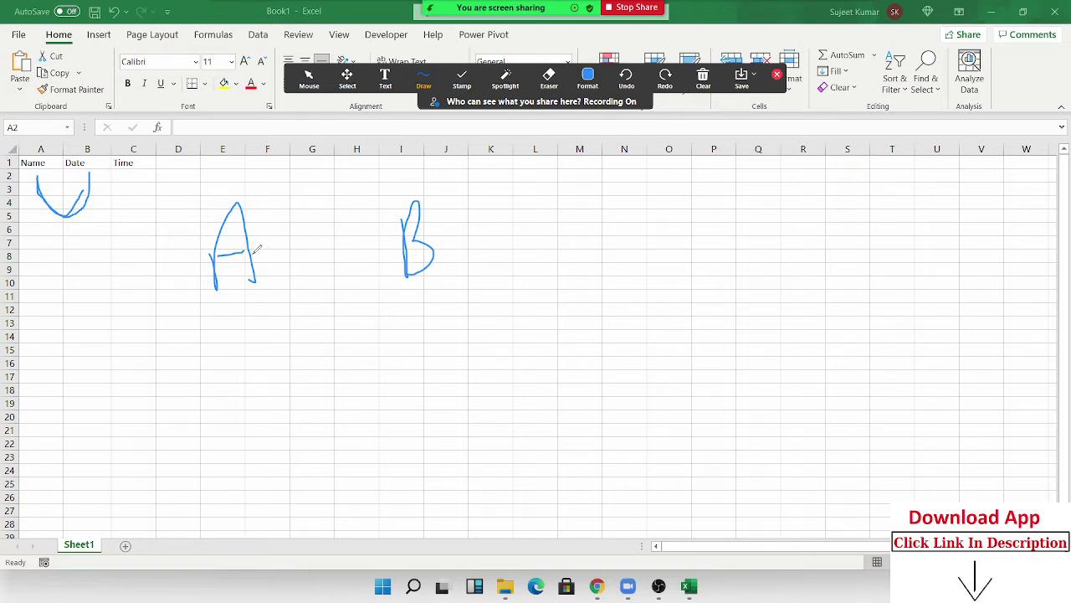
left_click_drag(251, 253, 402, 252)
mouse_move(405, 264)
left_mouse_down()
mouse_move(261, 264)
mouse_move(280, 273)
left_mouse_up()
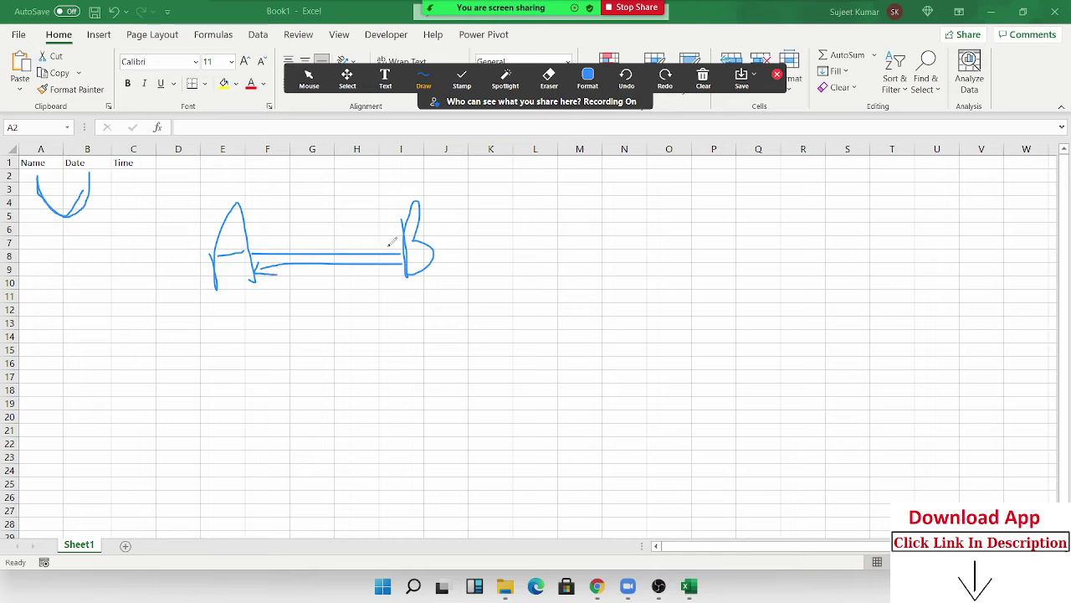
left_click_drag(394, 248, 393, 262)
Step: Clear my drawings, close the annotation toolbar, and return to the VBA editor
left_click(703, 77)
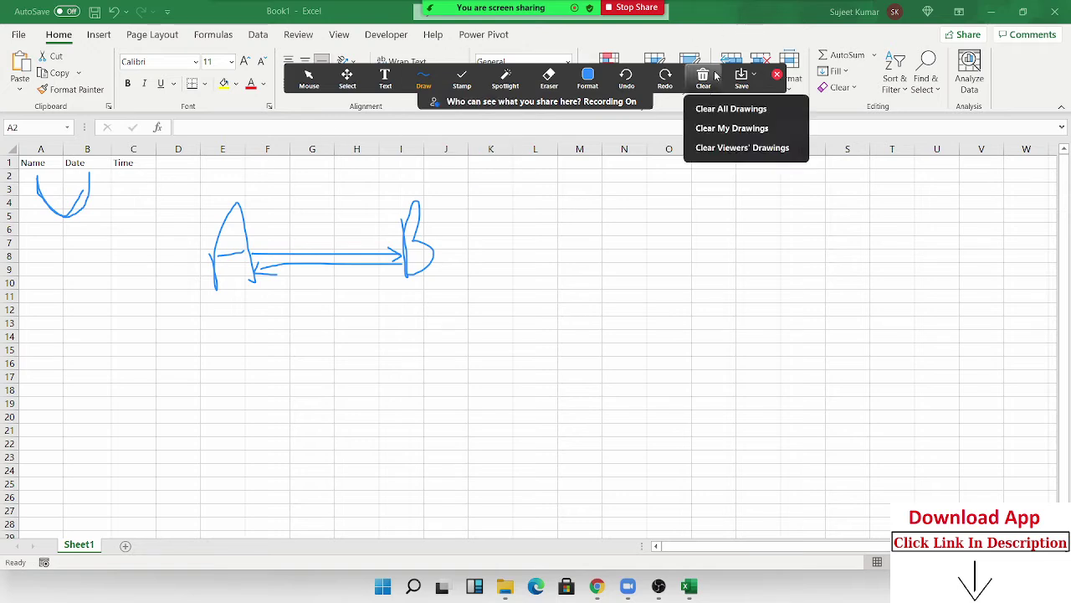
left_click(730, 128)
left_click(778, 75)
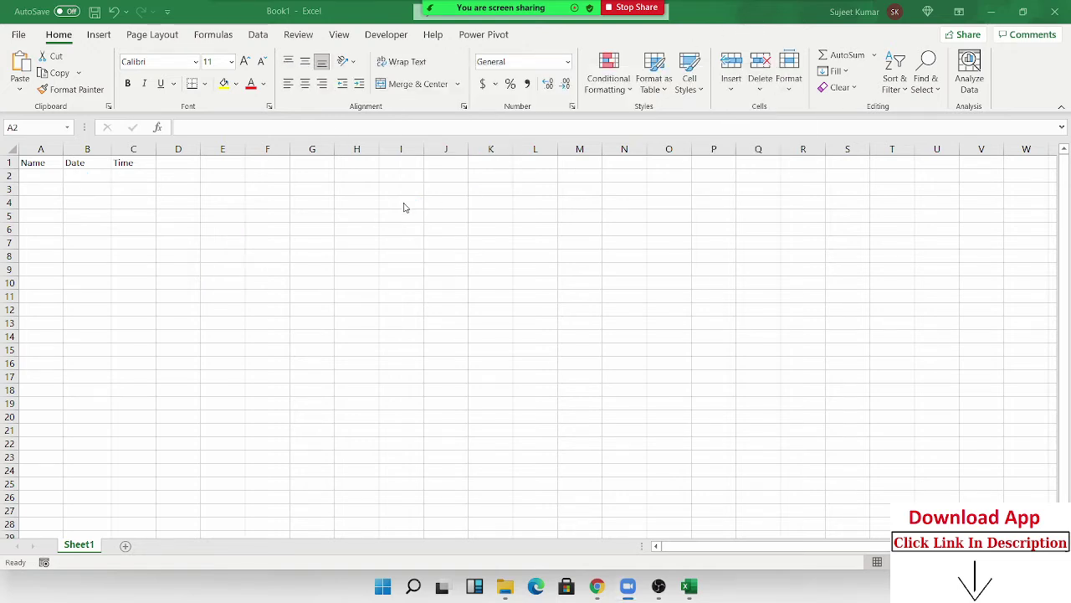
key("alt+Tab")
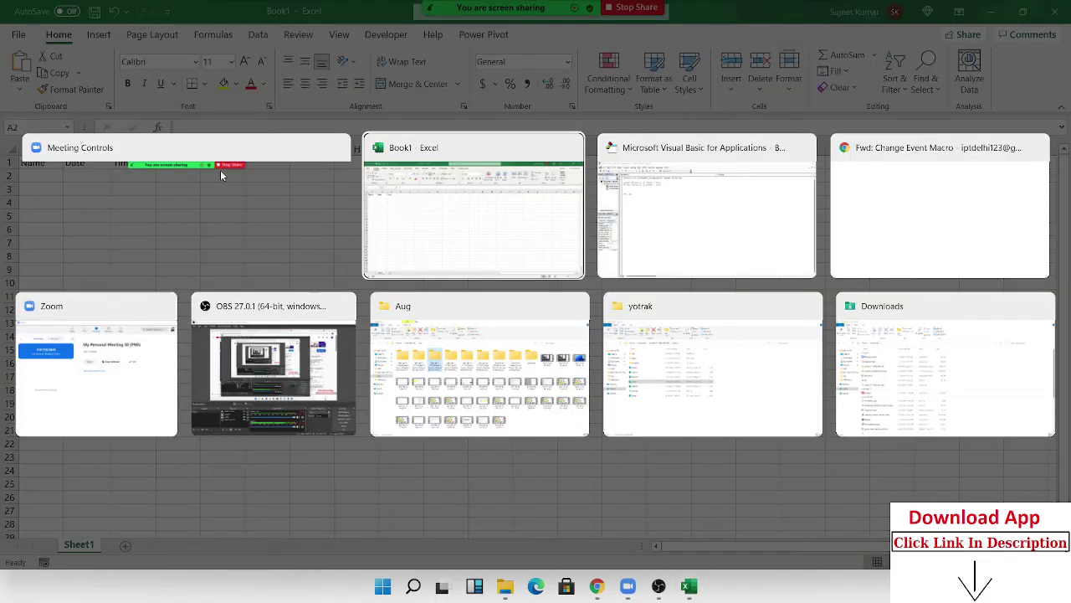
key("alt+Tab")
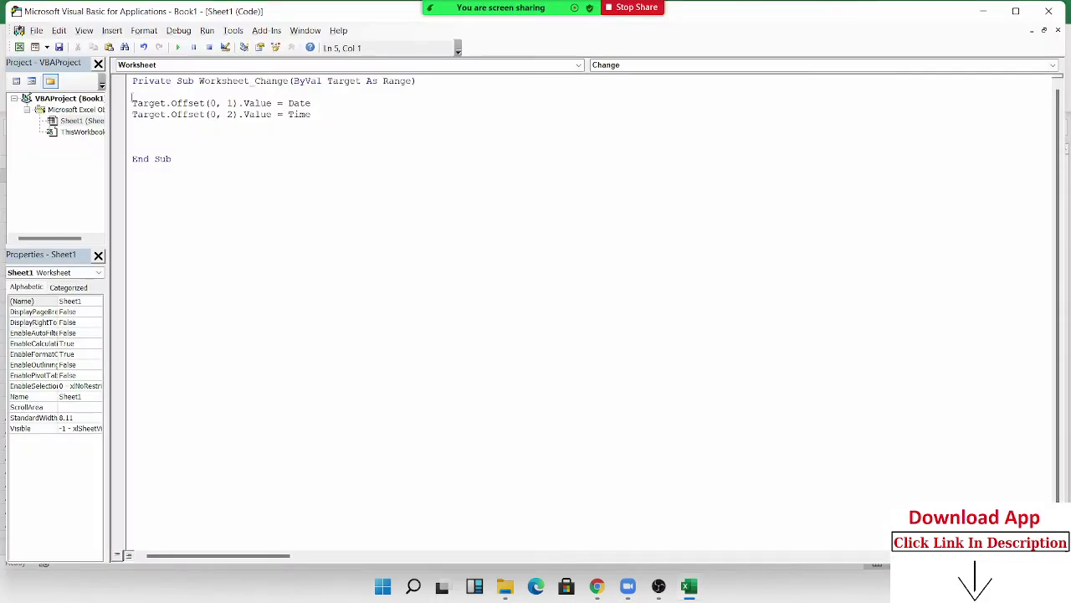
Step: Insert Application.EnableEvents = False above the two Target.Offset lines
left_click_drag(133, 93, 245, 144)
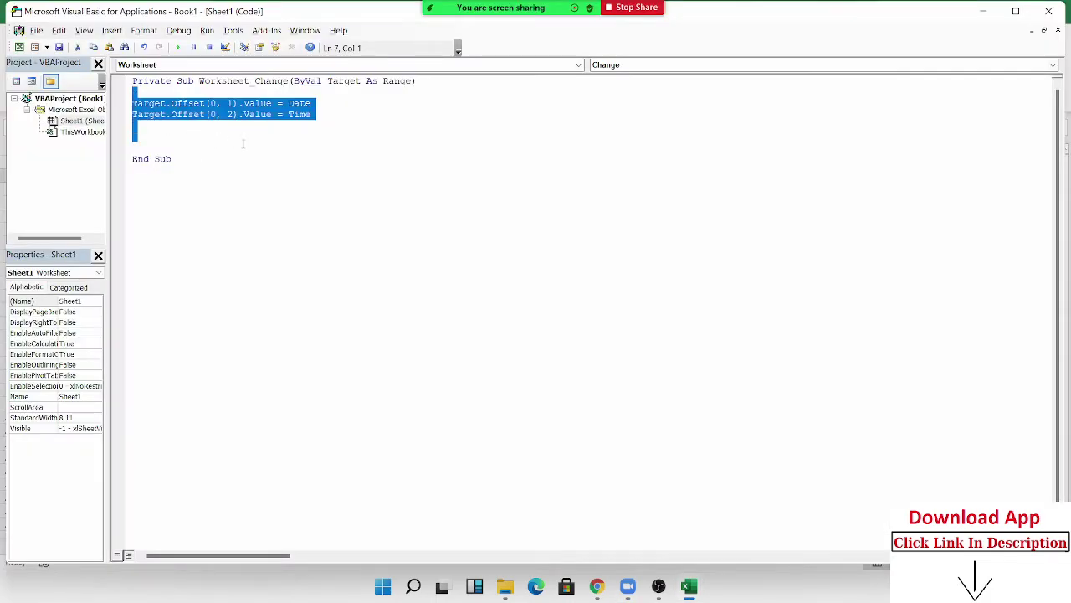
key("ctrl+Home")
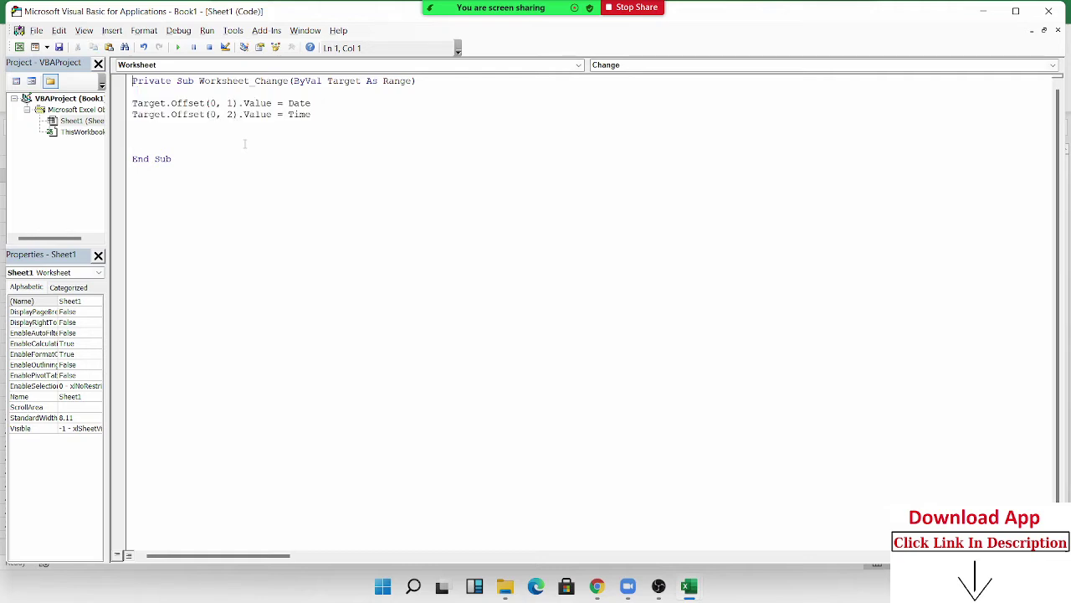
key("Return")
key("Return")
type("a")
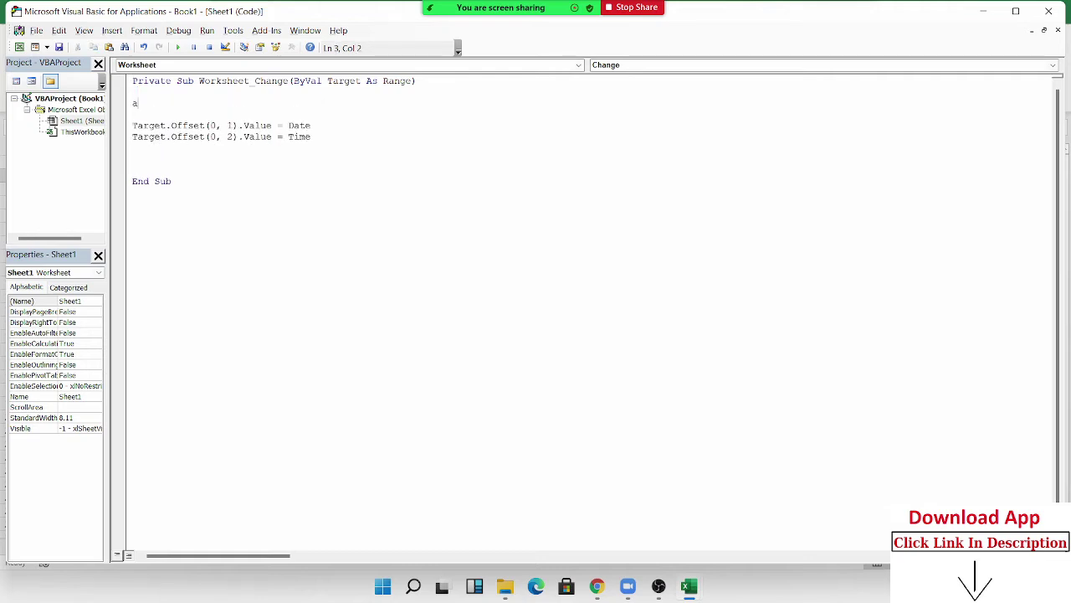
type("pplica")
type("tion")
type(".e")
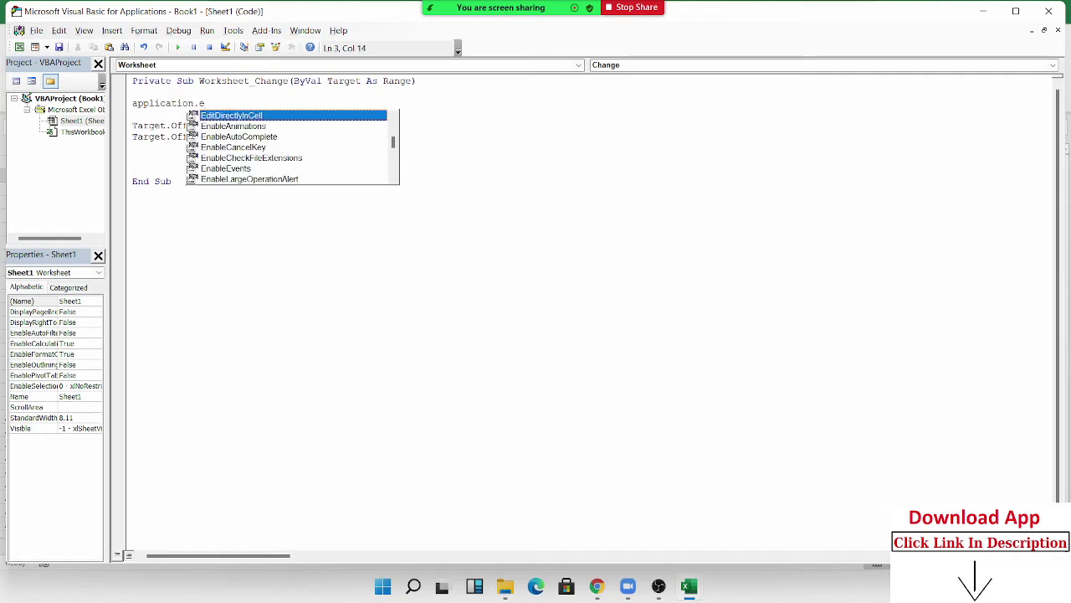
type("n")
key("Down")
key("Down")
key("Down")
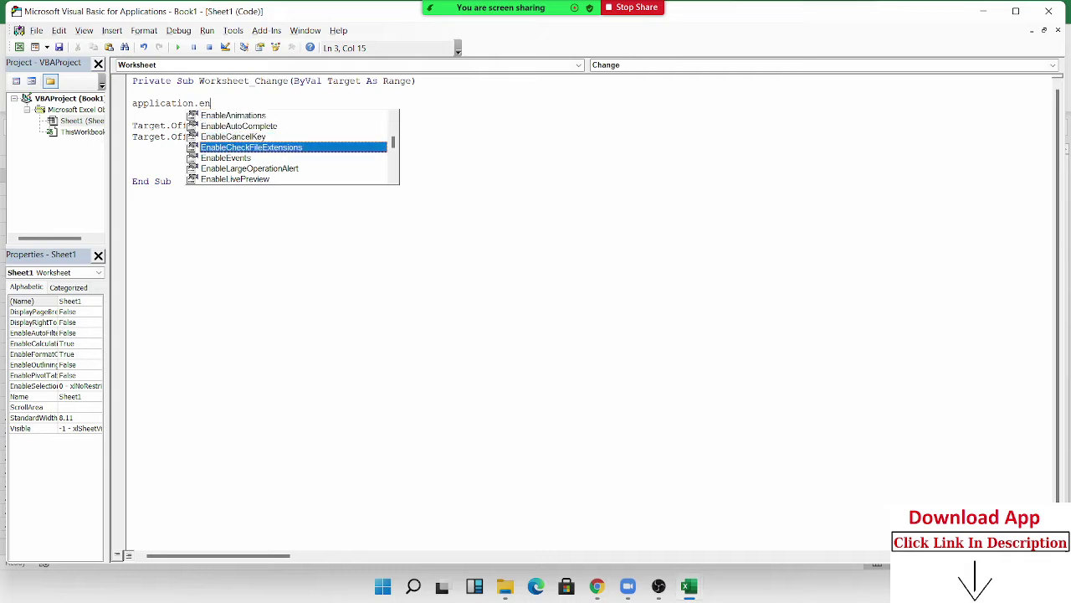
key("Down")
key("Tab")
type("=")
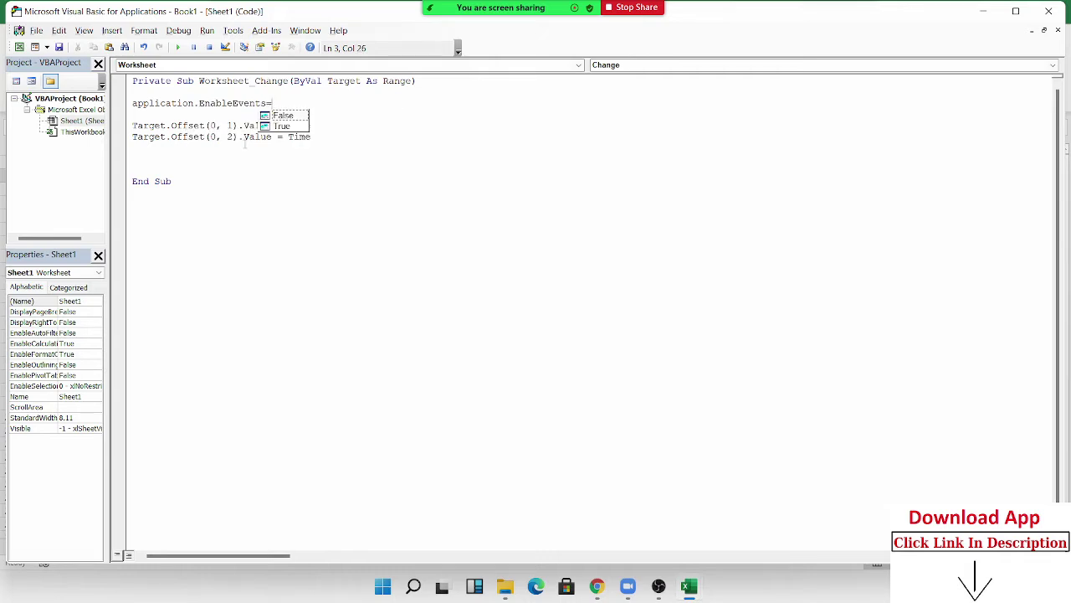
type("F")
key("Tab")
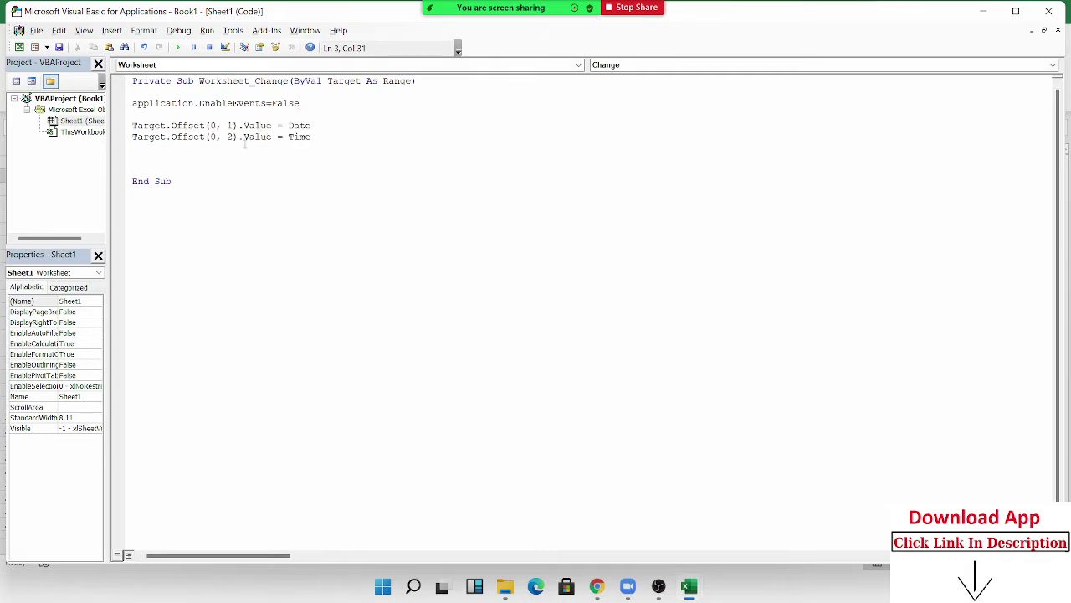
left_click(268, 144)
left_click_drag(311, 103, 211, 89)
key("ctrl+c")
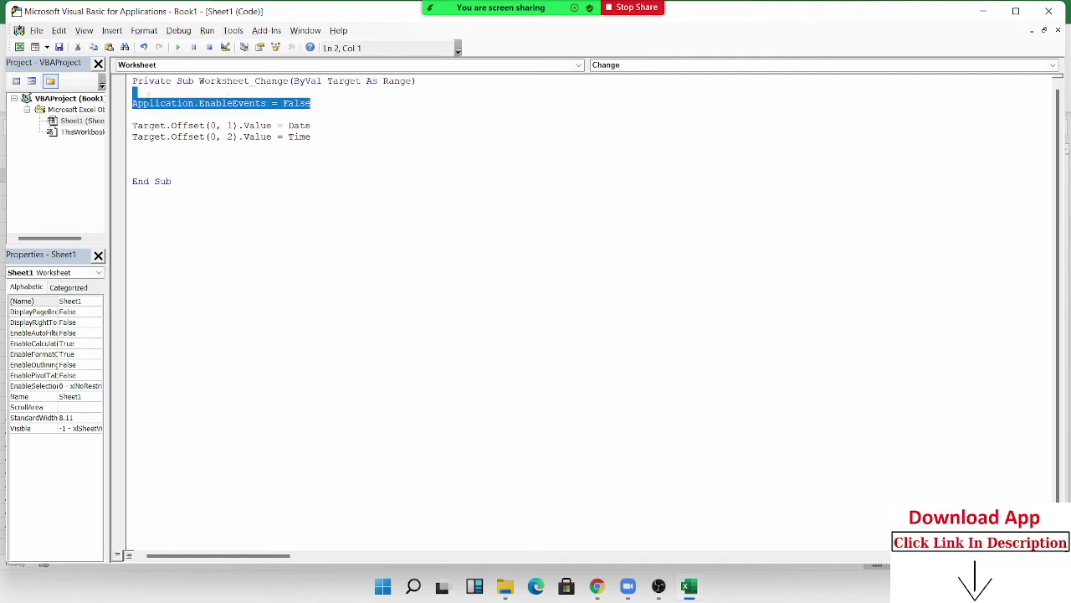
Step: Paste the EnableEvents line after the Target.Offset lines and change False to True
left_click(139, 150)
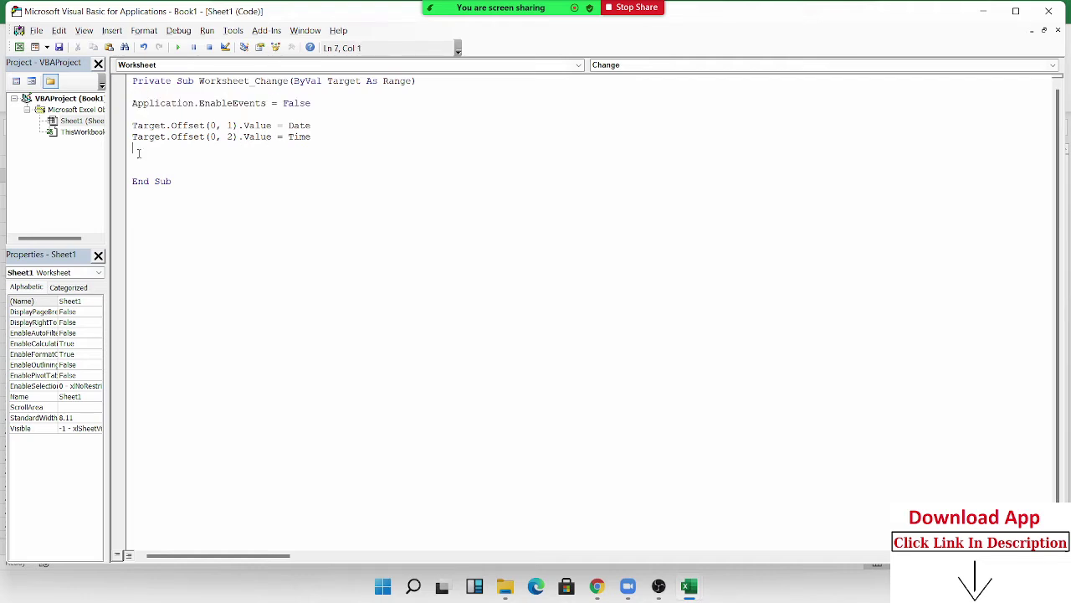
key("ctrl+v")
left_click(132, 148)
key("Return")
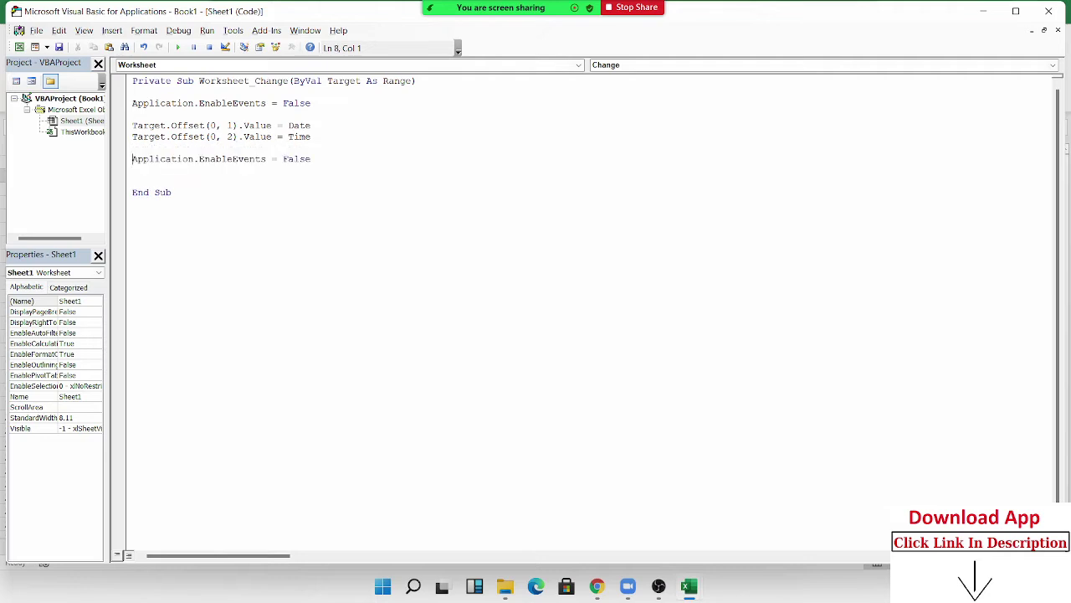
double_click(307, 159)
type("true")
left_click(312, 202)
Step: Review the procedure by highlighting each line in turn, then return to Excel
key("Up")
key("Up")
key("Up")
key("Up")
key("Up")
key("Up")
key("Up")
key("Up")
key("Up")
key("Up")
key("Up")
key("shift+Down")
key("shift+Down")
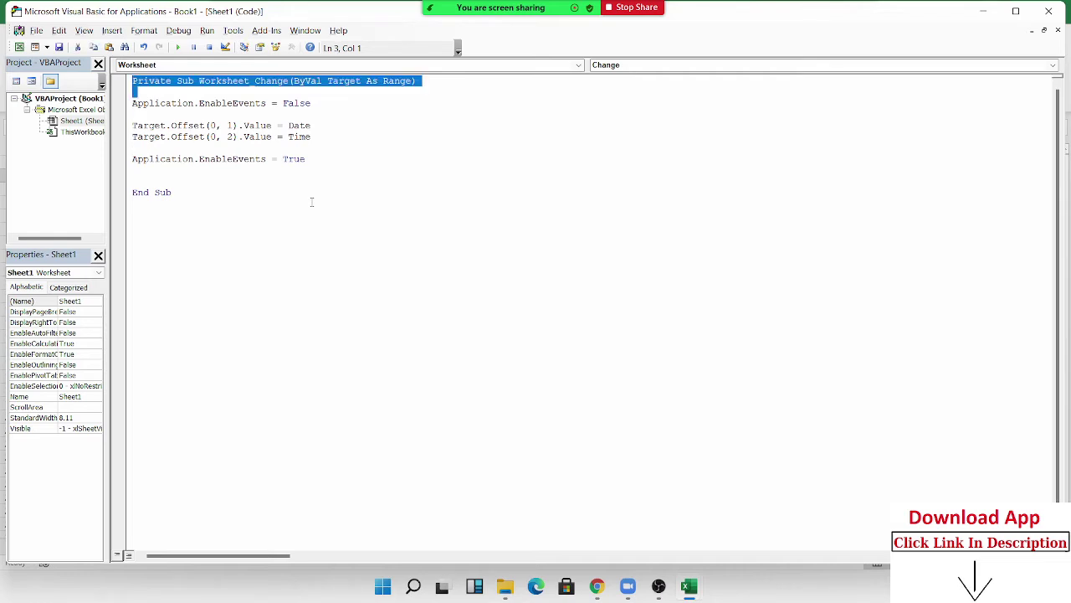
key("shift+Down")
key("shift+Down")
key("shift+Down")
key("ctrl+Home")
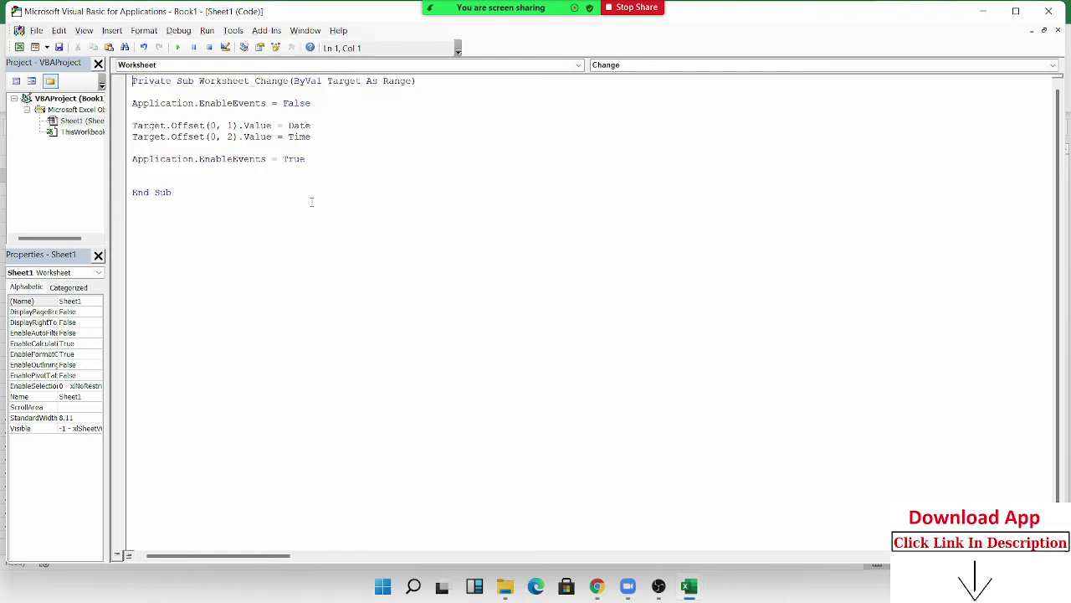
key("shift+Down")
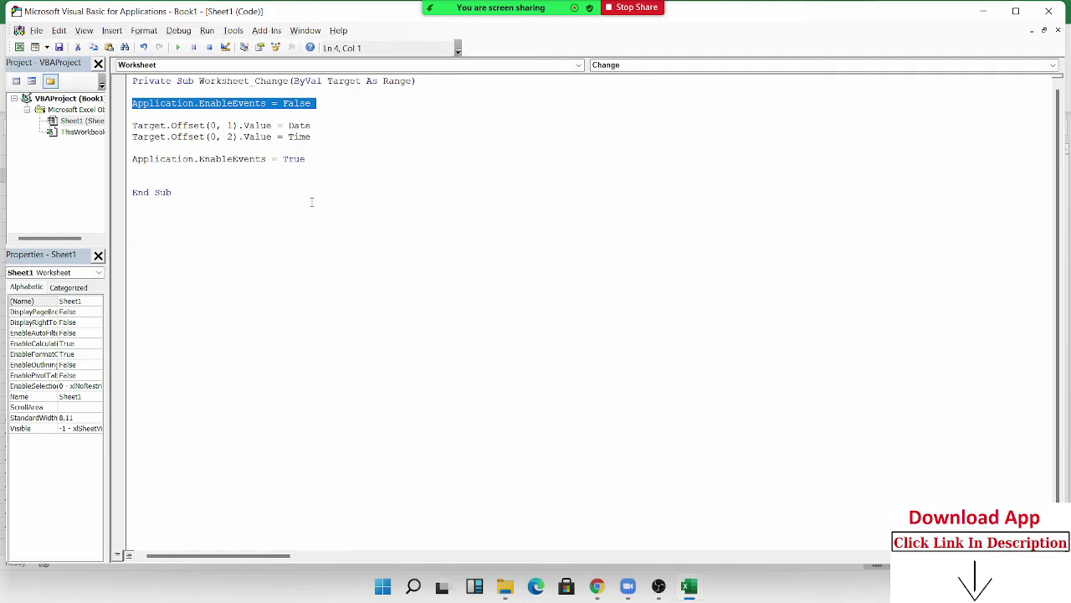
key("Right")
key("shift+Down")
key("shift+Down")
key("shift+Down")
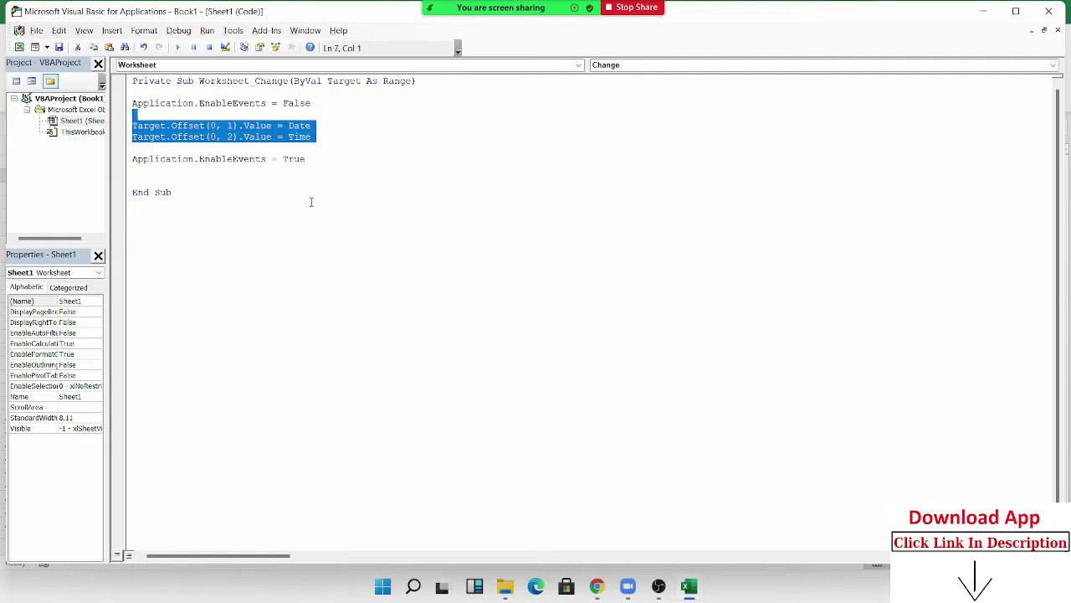
key("Right")
key("Down")
key("shift+Down")
key("Right")
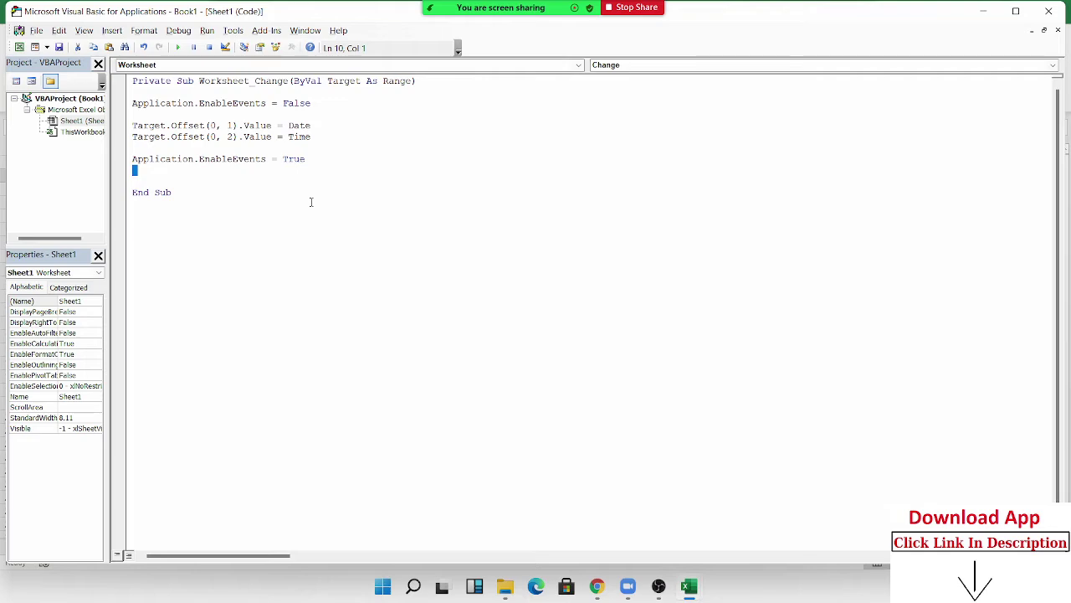
key("alt+Tab")
key("alt+Tab")
key("alt+Tab")
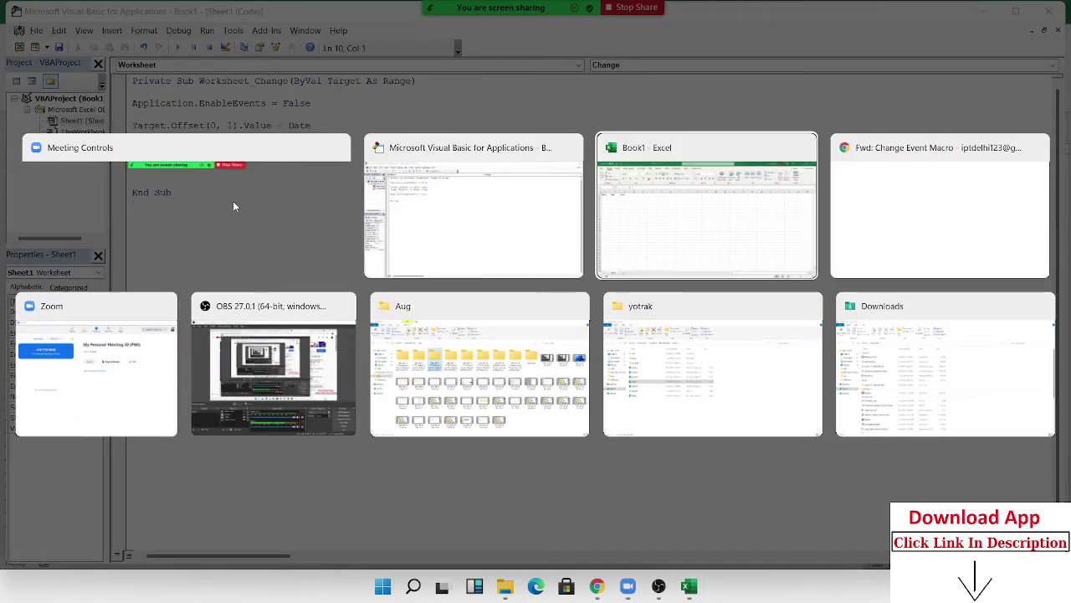
Step: Enter four sample names in A2:A5 so each gets stamped with date 8/16/2021 and a time
type("Pu")
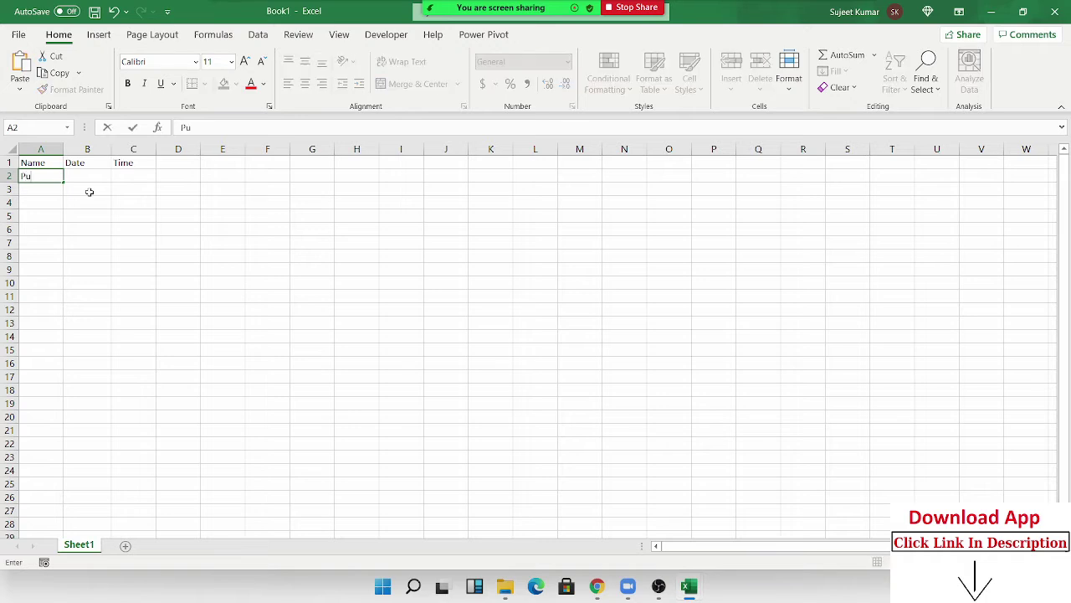
type("ja")
key("Return")
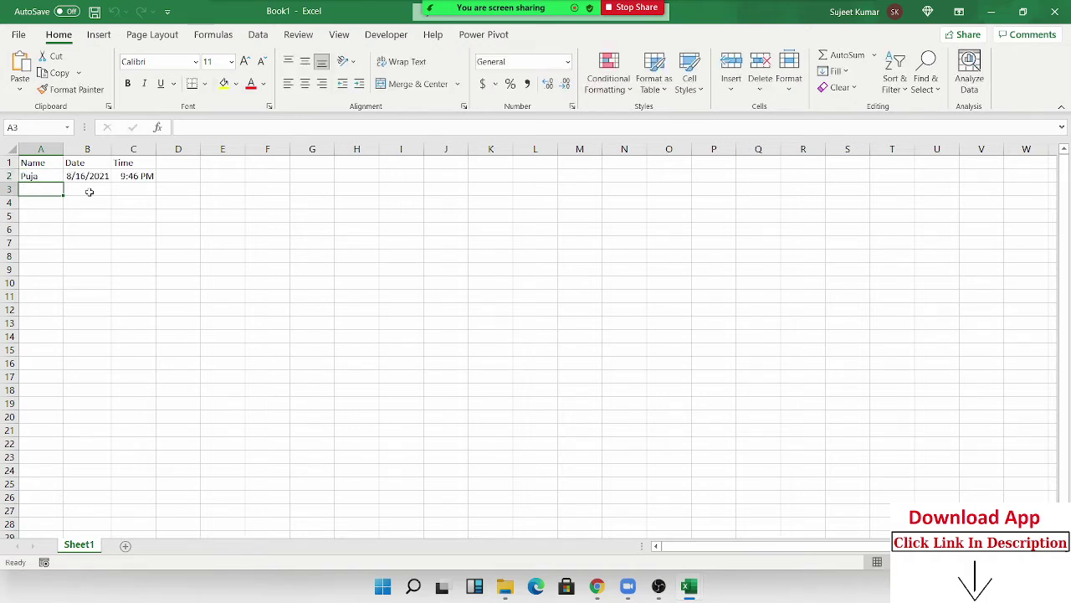
type("Mohan")
key("Return")
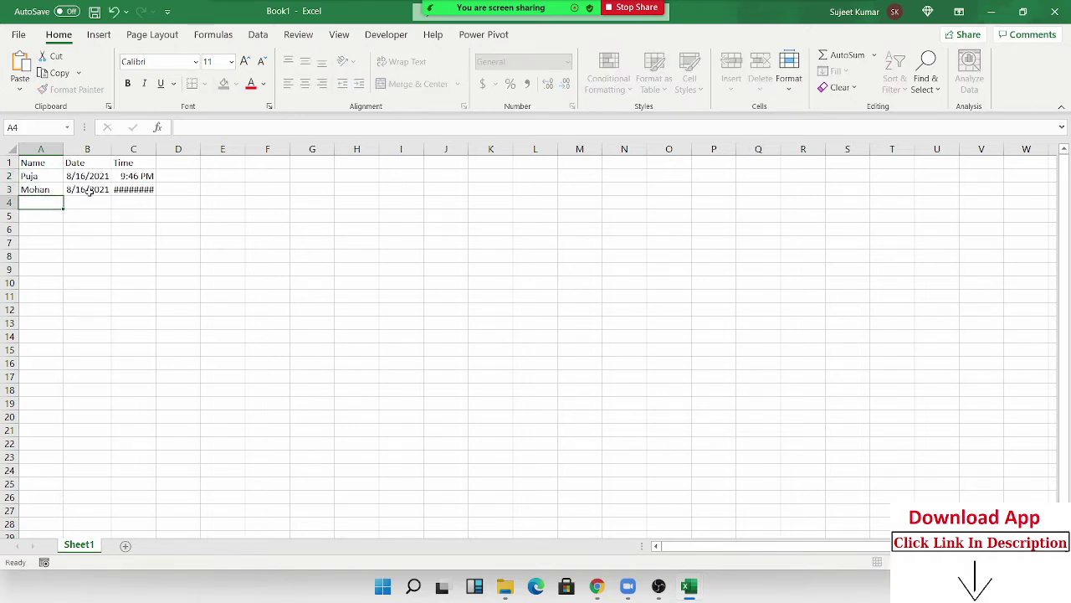
type("Kavita")
key("Return")
type("In")
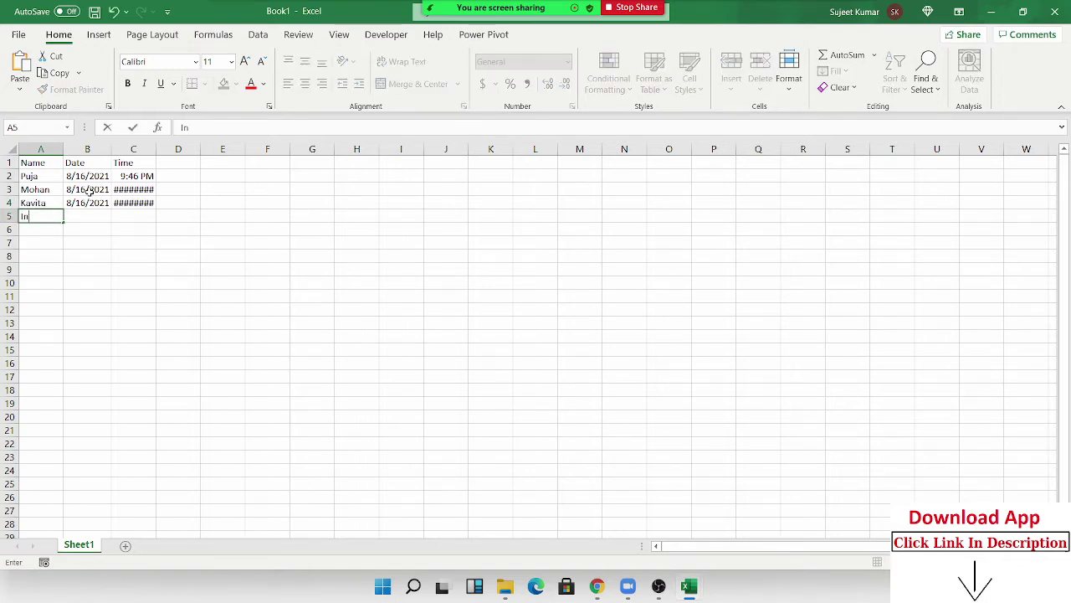
type("der\\")
key("Return")
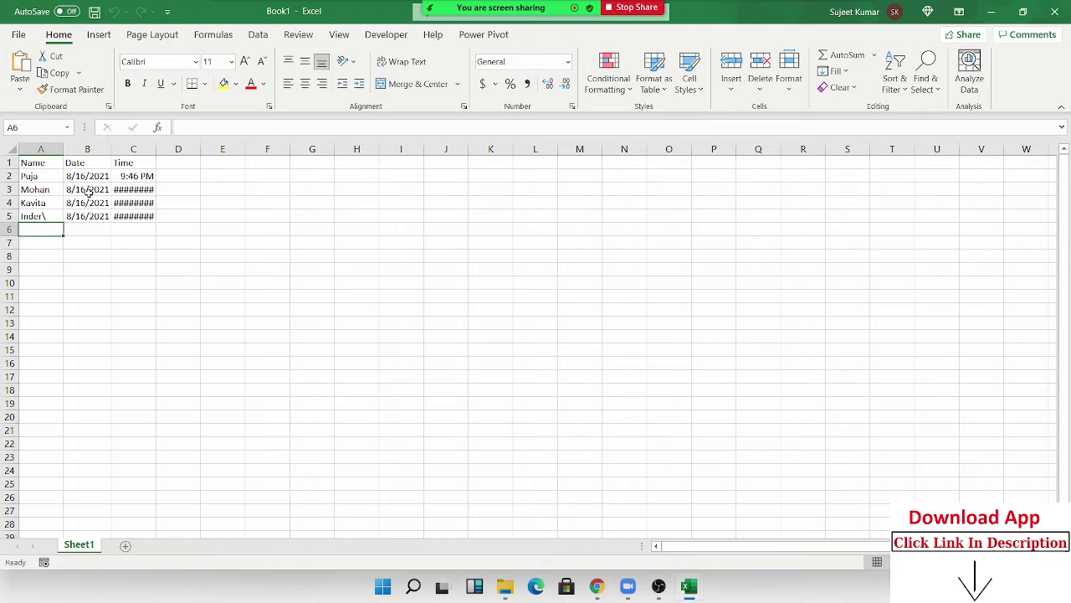
Step: Autofit column C to show full times and overwrite the name in A3
double_click(156, 151)
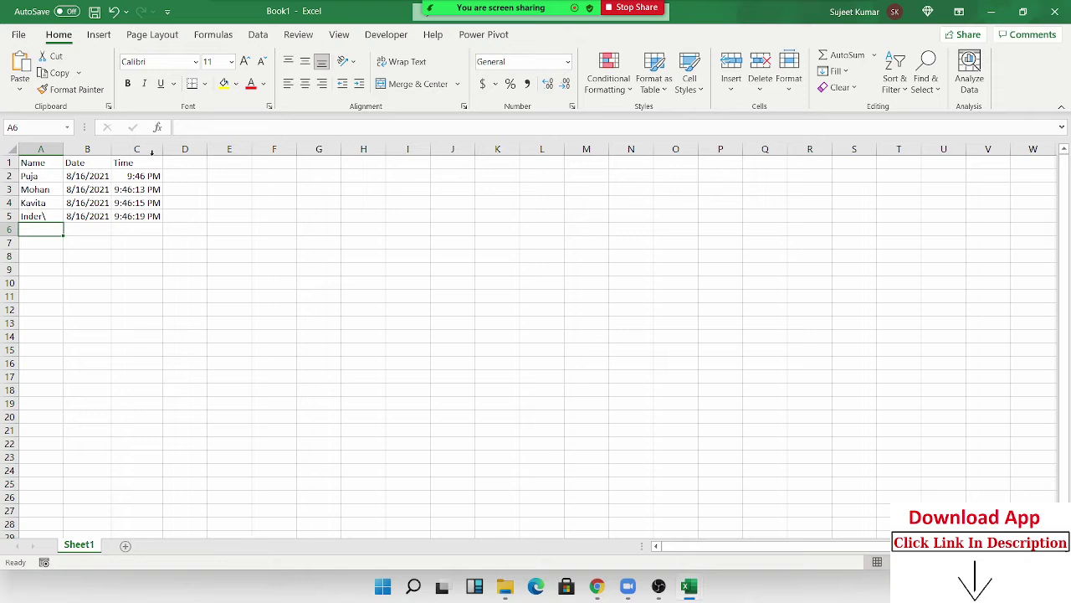
key("Up")
key("Up")
Step: Re-enter the replacement name in A3 so its time re-stamps to 9:46:34 PM, then select A6:C6
key("Up")
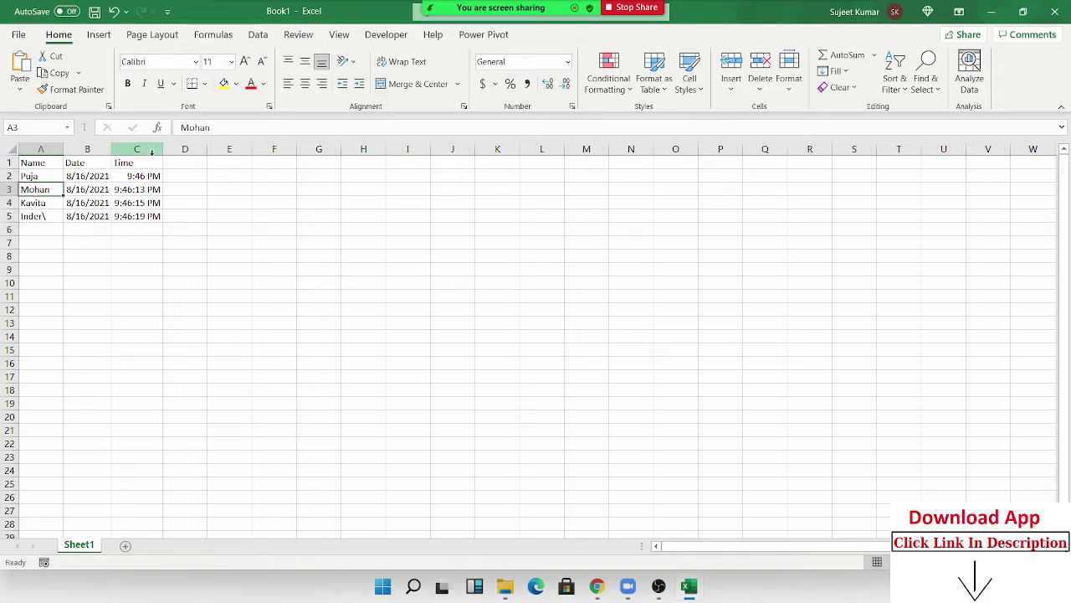
type("Om")
key("Return")
key("Up")
key("Right")
key("Right")
key("Right")
key("Left")
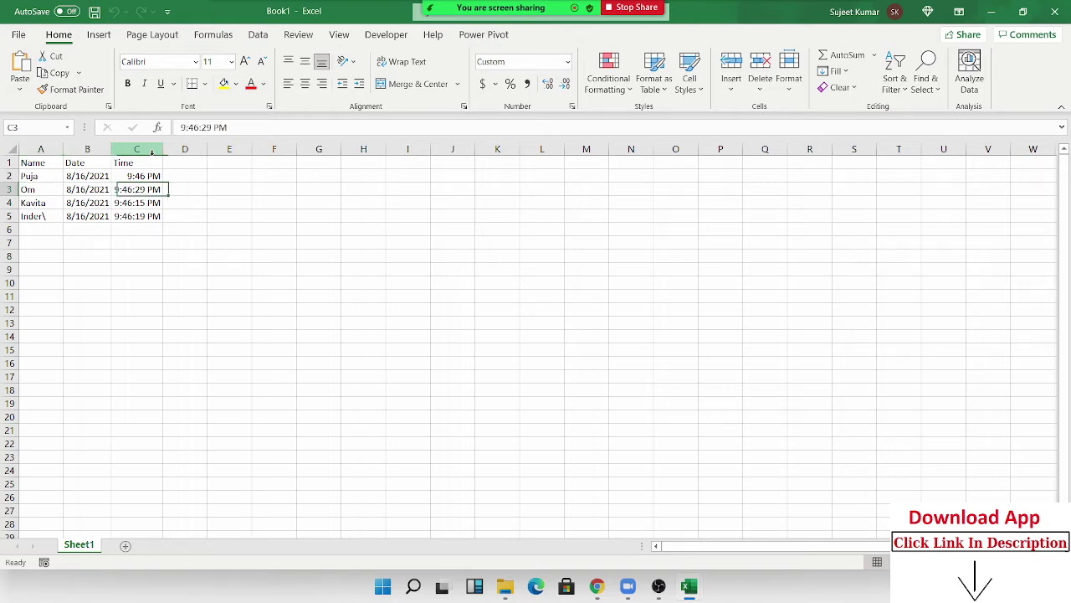
key("Left")
key("Left")
type("O")
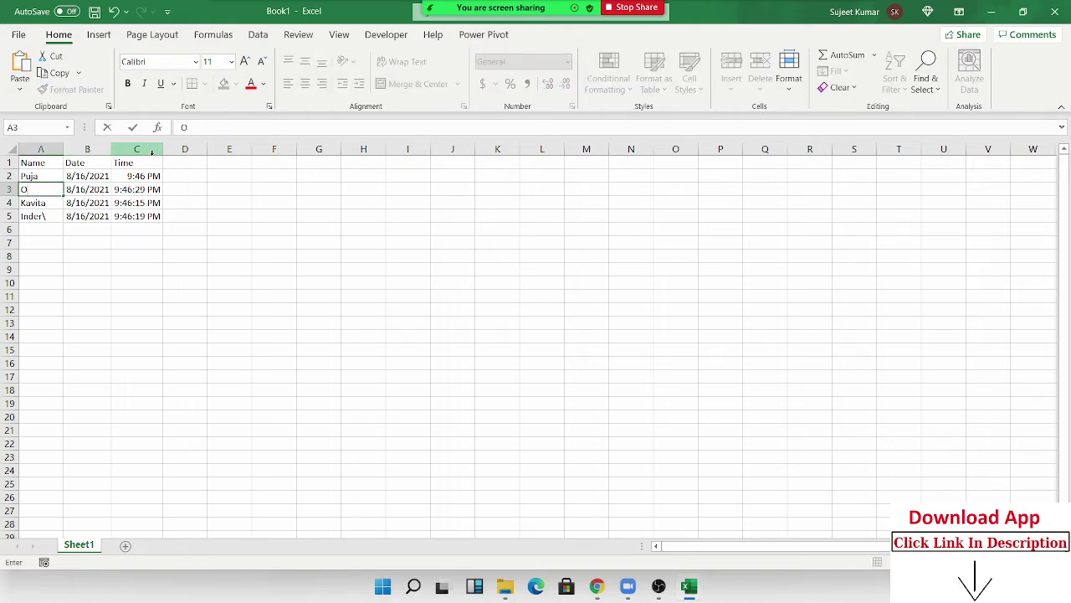
type("m")
key("Return")
key("Down")
key("Down")
key("shift+Right")
key("shift+Right")
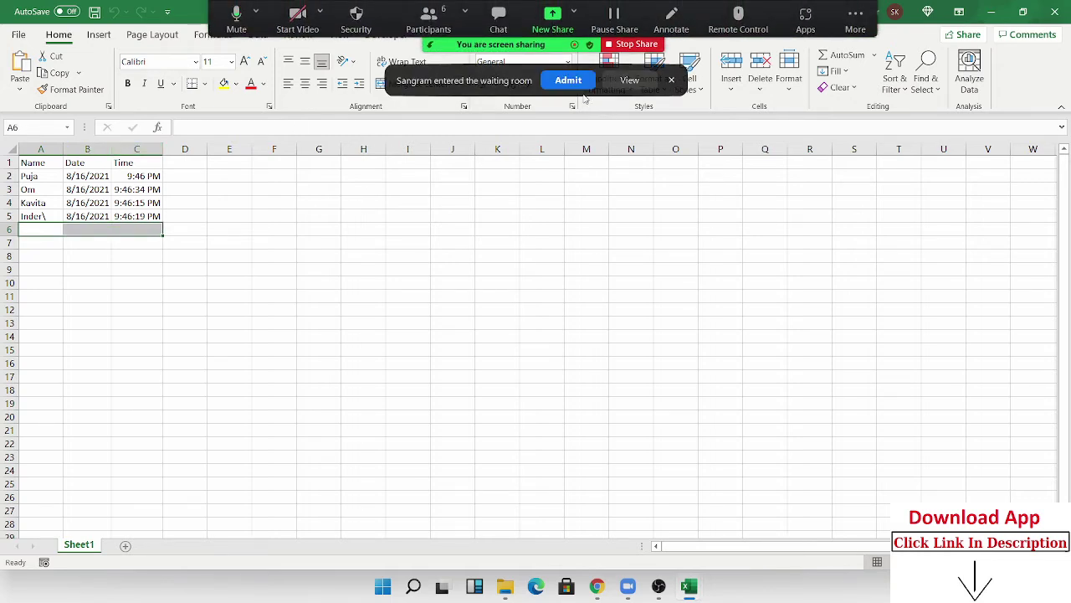
Step: Admit the waiting meeting participant, then remove the stray backslash from the name in A5
left_click(577, 84)
left_click(430, 15)
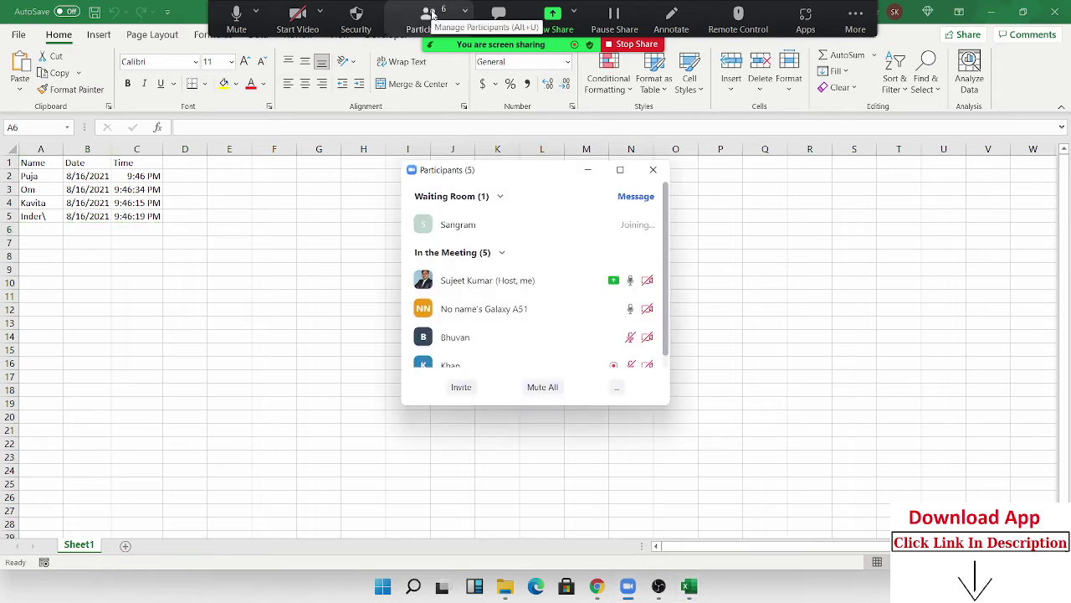
double_click(58, 216)
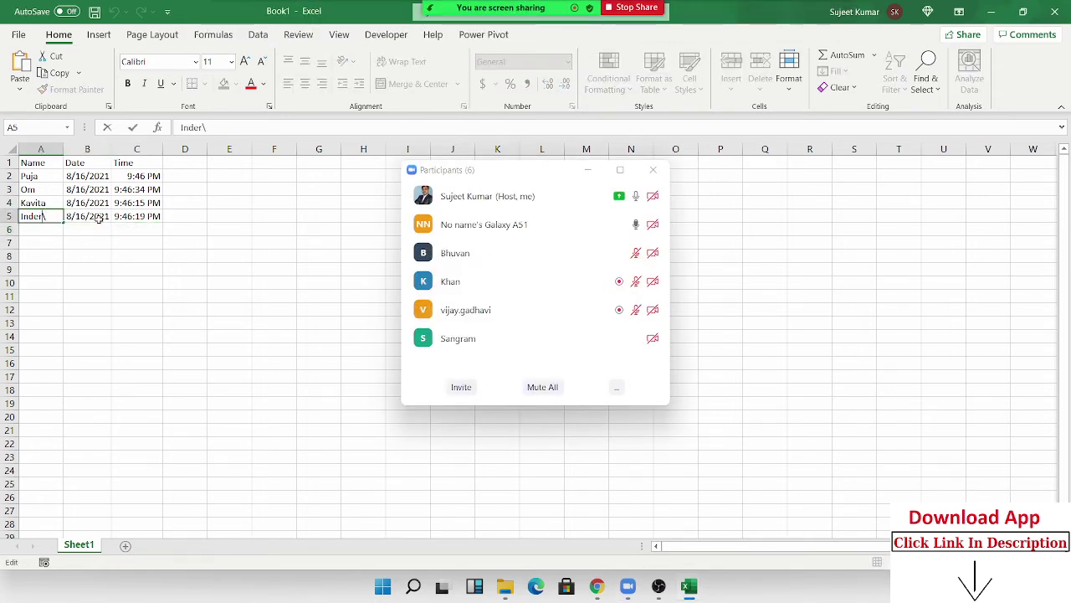
key("BackSpace")
key("Return")
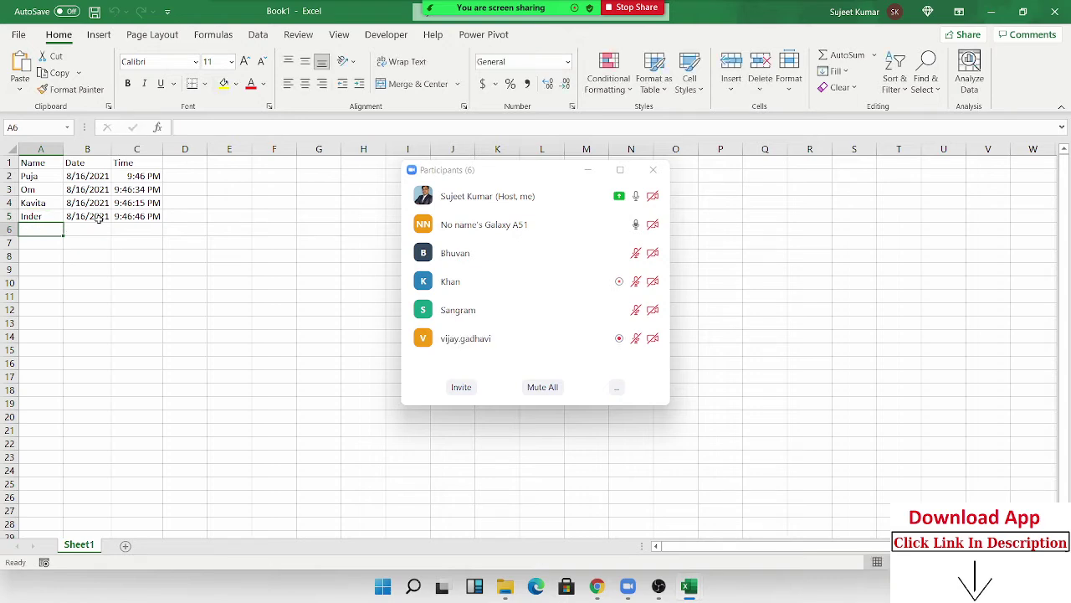
Step: Browse column A's names and select B6:C6 below the stamped dates and times
key("Up")
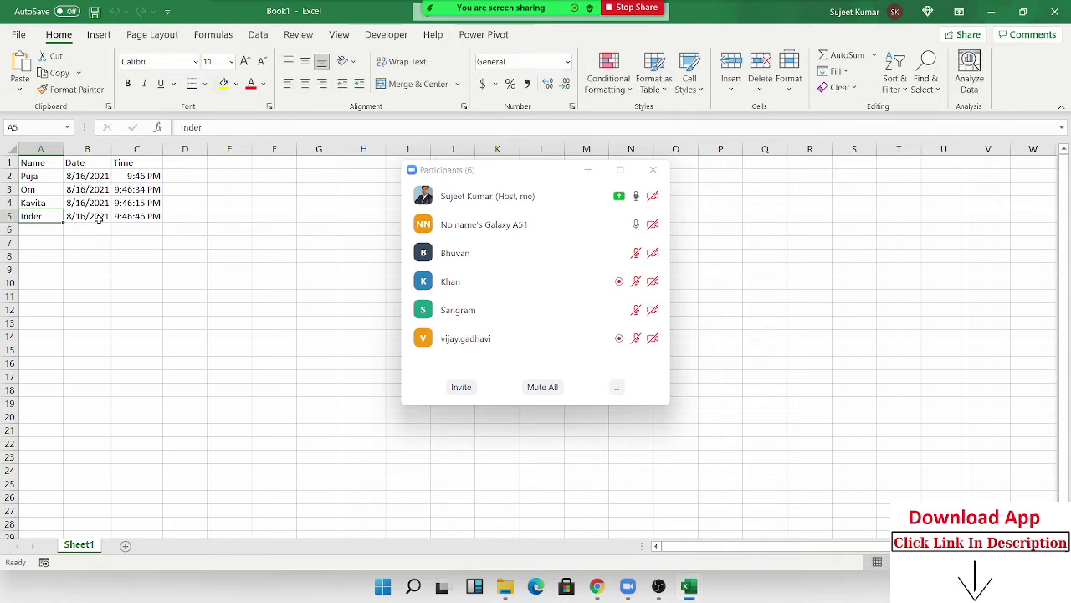
key("Up")
key("Up")
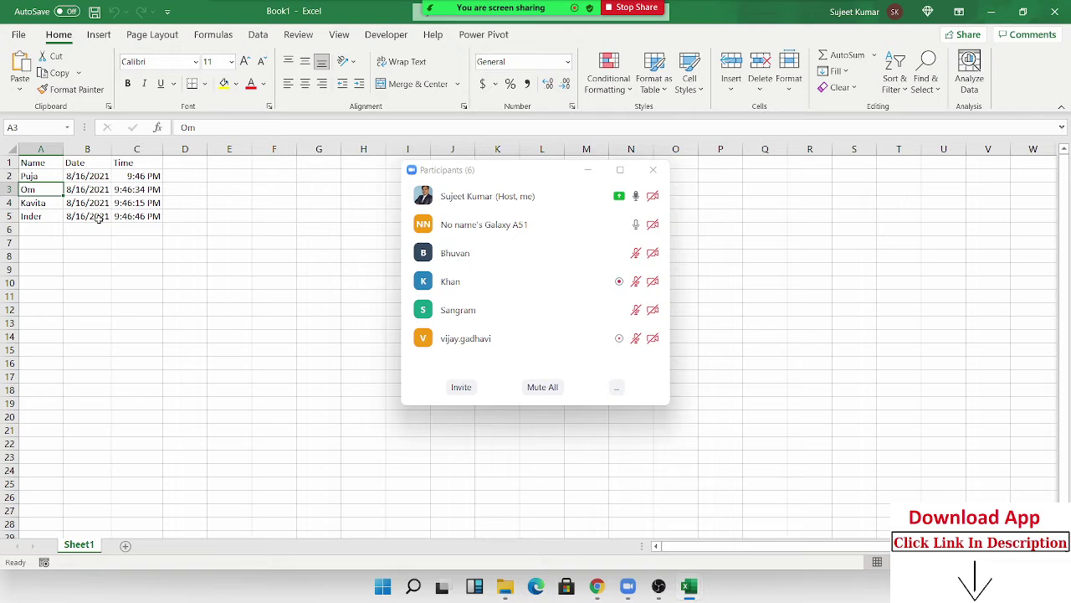
key("Down")
key("Down")
key("Down")
key("Down")
key("Down")
key("Down")
key("Up")
key("Up")
key("Up")
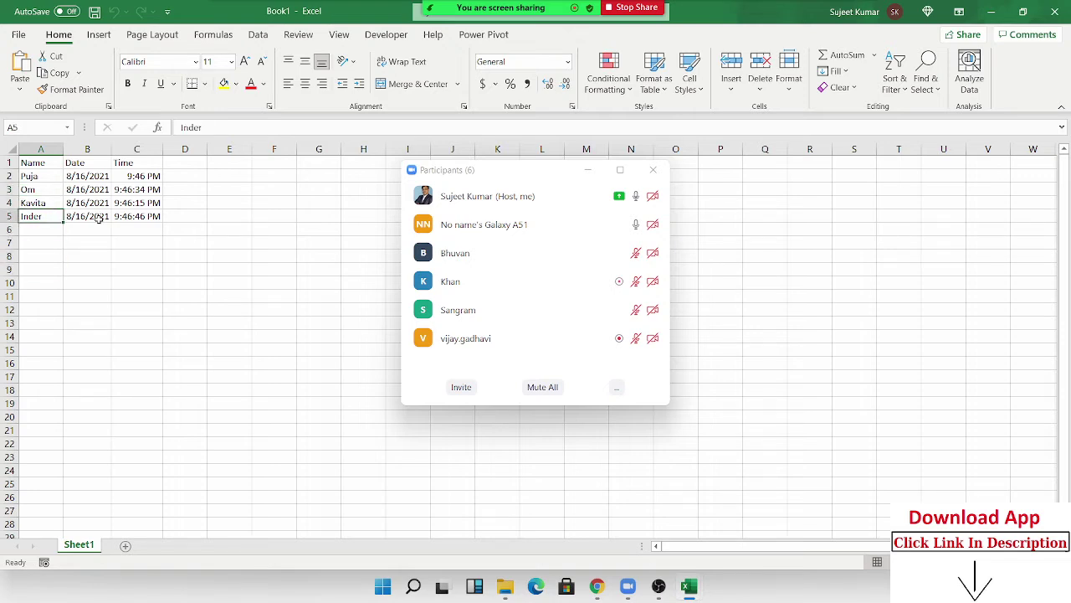
key("Down")
key("Down")
key("Down")
key("Down")
key("Down")
key("Down")
key("Down")
key("Down")
key("Down")
key("Down")
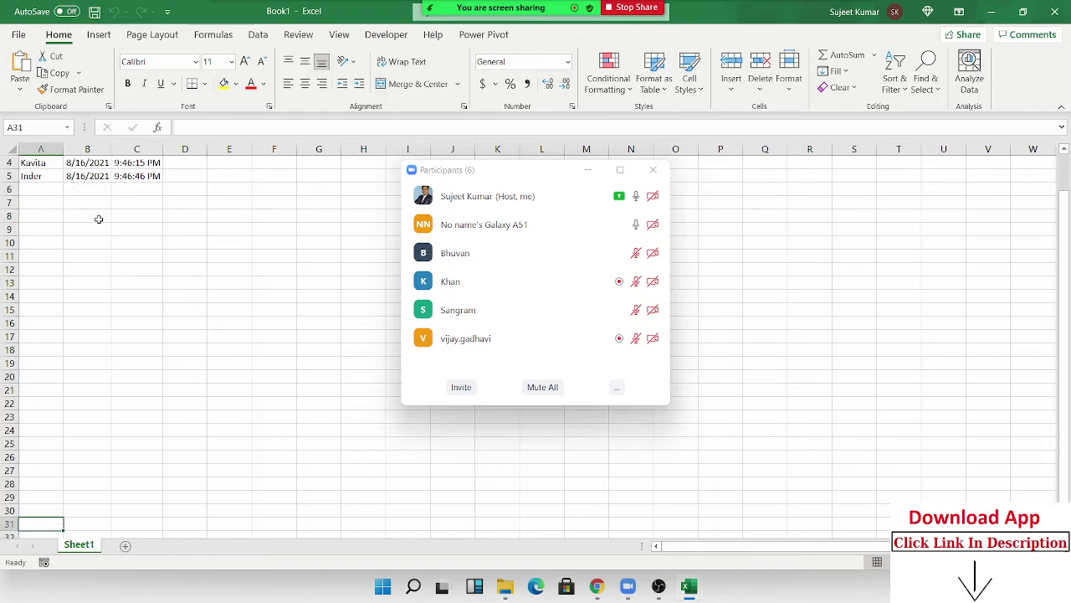
key("ctrl+Up")
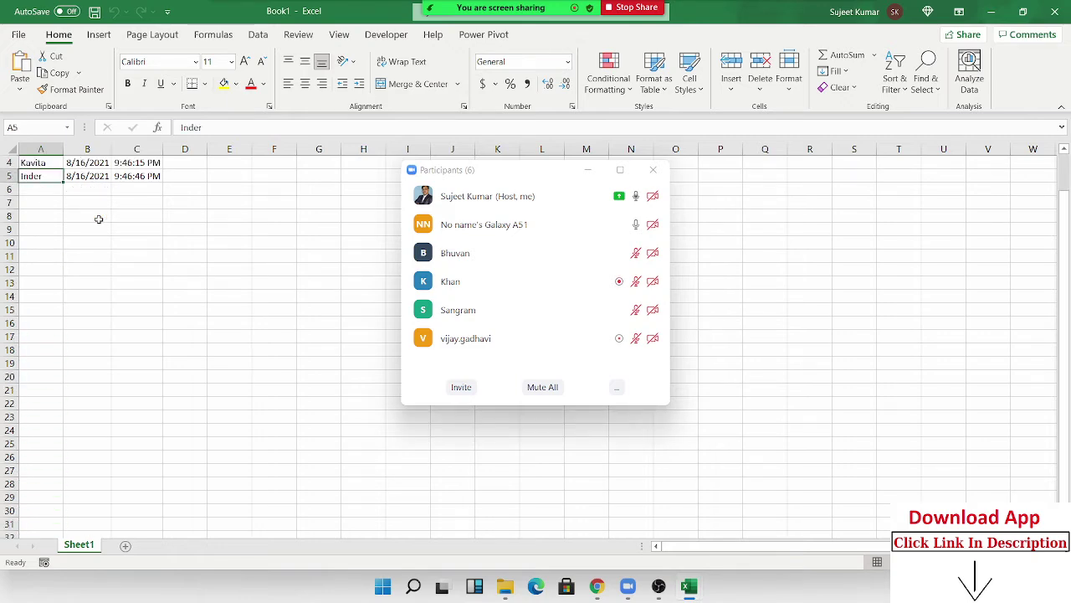
scroll(98, 219, "up", 1)
left_click(98, 223)
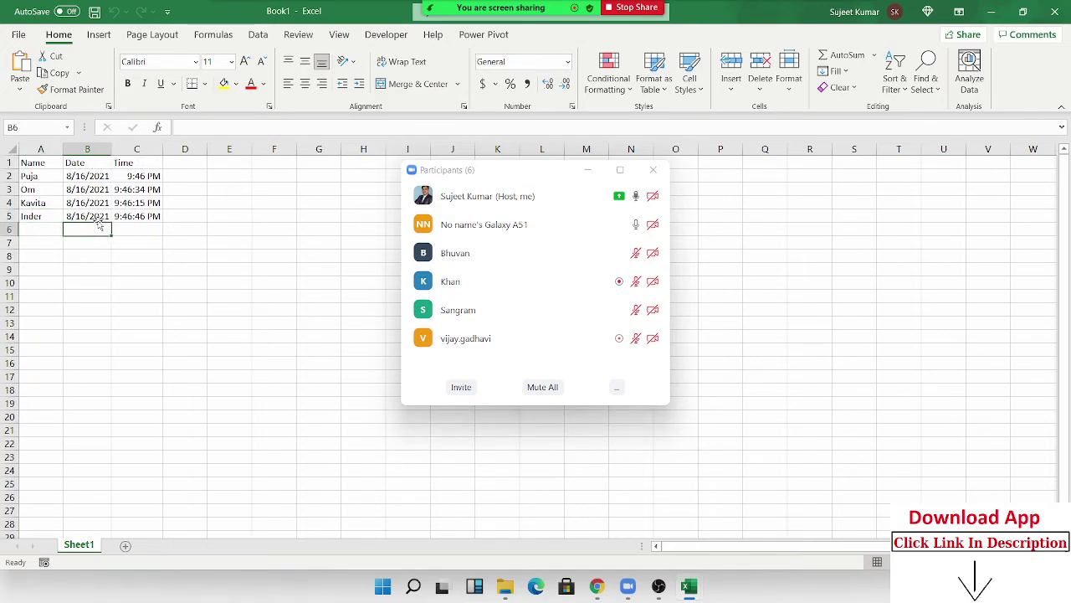
key("shift+Right")
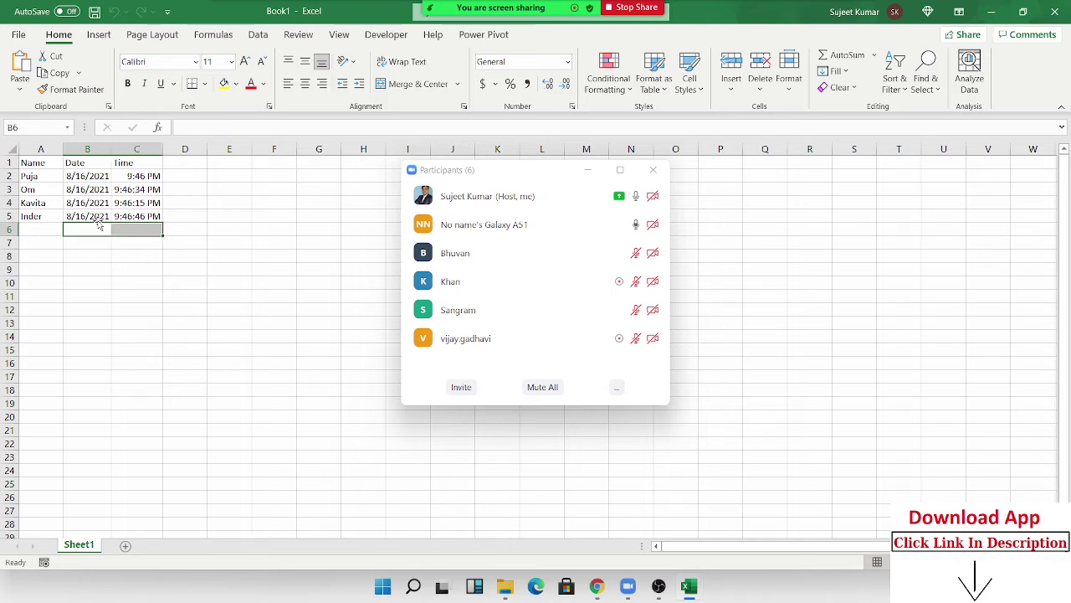
Step: Retype A2 as the person's full name and check its refreshed 9:47 PM stamp in C2
key("Up")
key("Left")
key("Up")
key("Up")
key("Up")
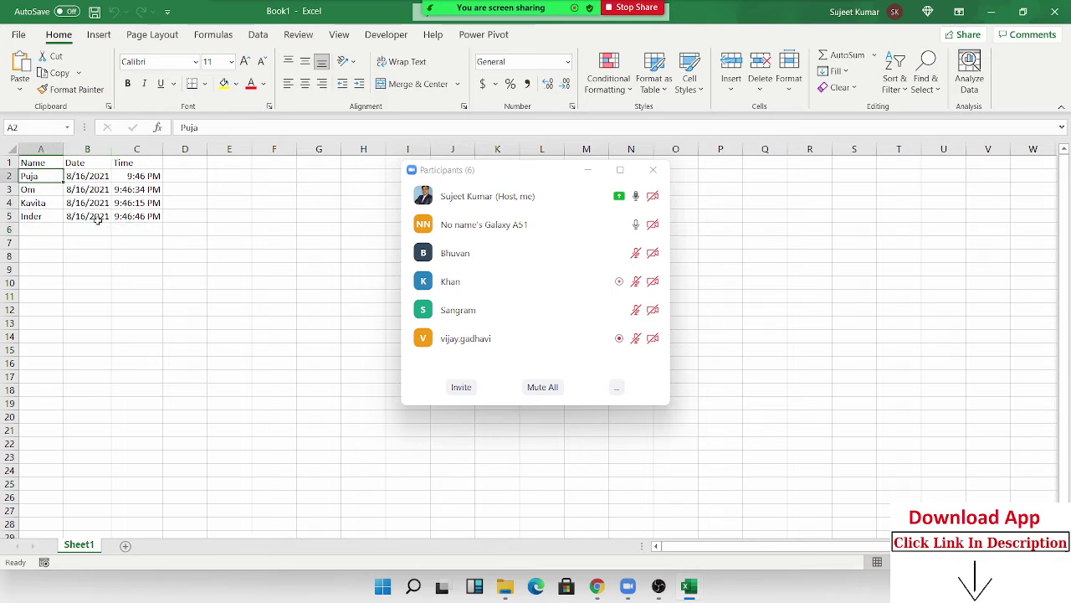
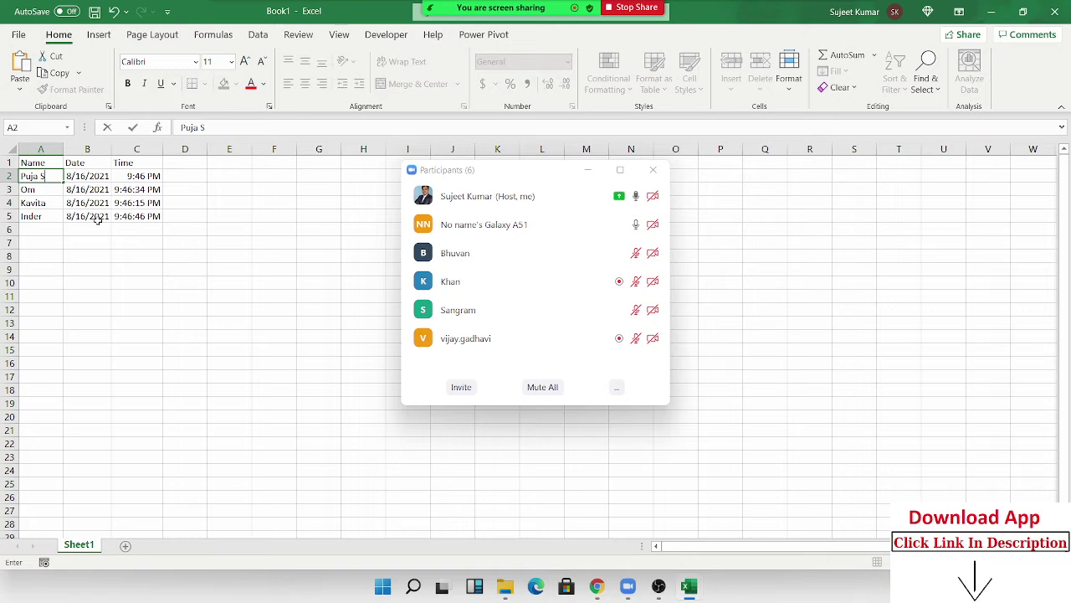
key("Return")
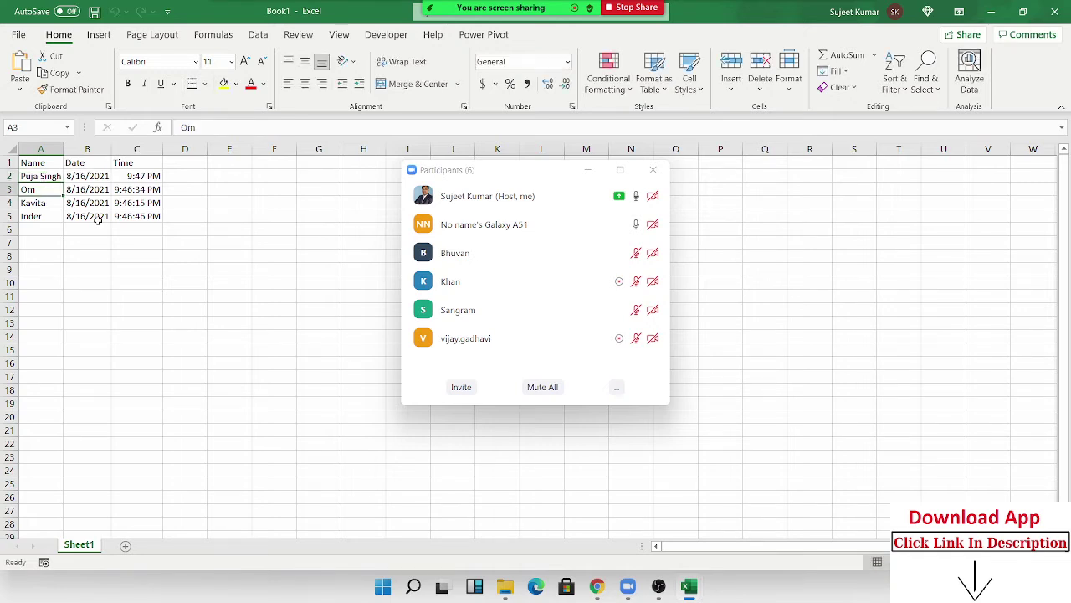
key("Up")
key("Right")
key("Right")
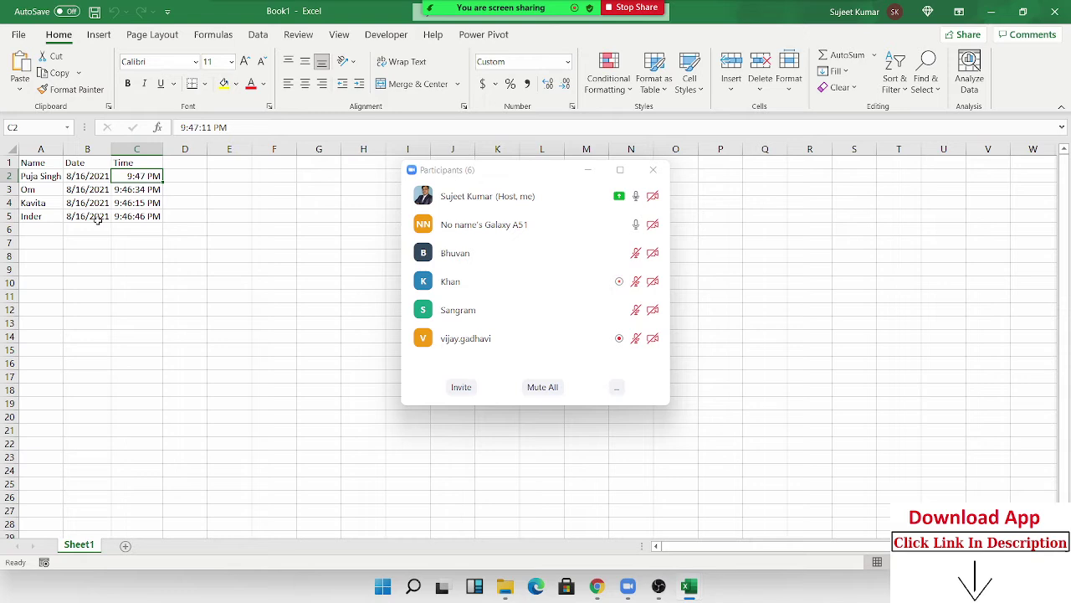
key("Left")
key("Right")
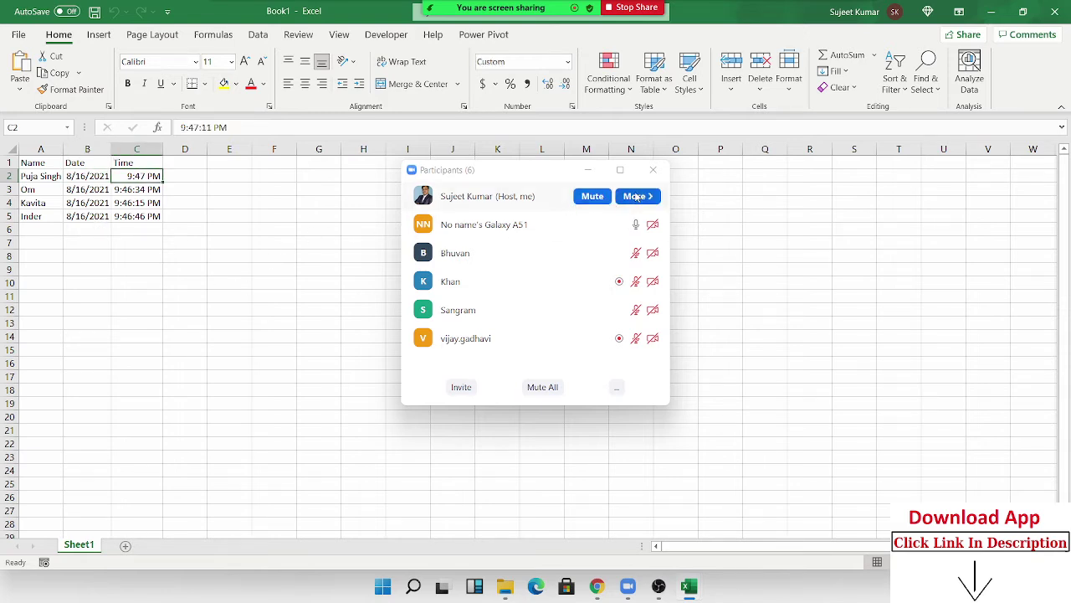
Step: Close the meeting participant list and select A2, B6:C6 and B4 to review the stamps
left_click(653, 170)
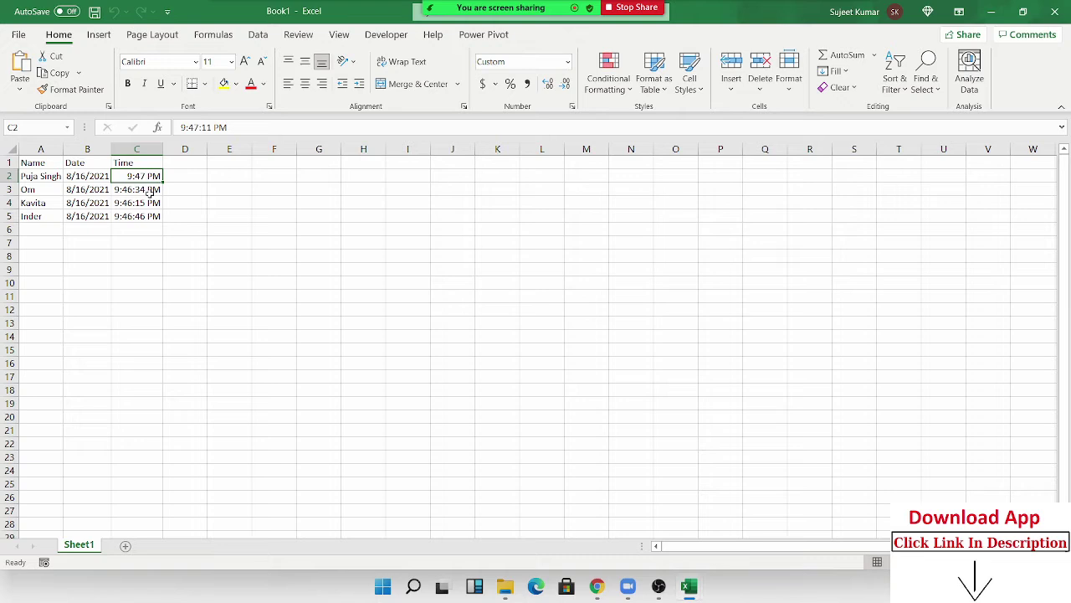
left_click(41, 178)
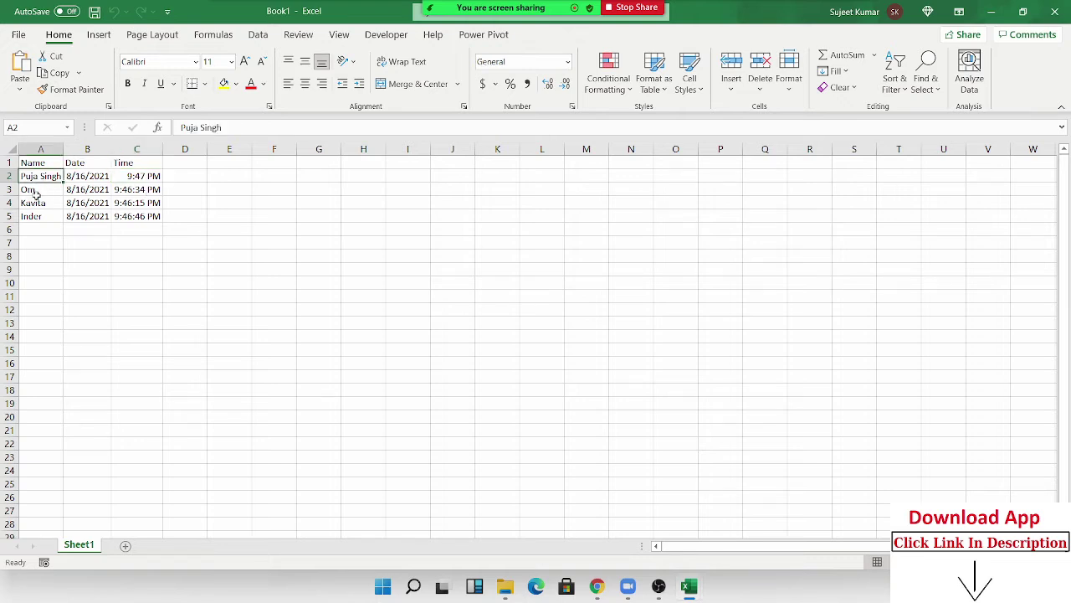
left_click_drag(92, 231, 134, 229)
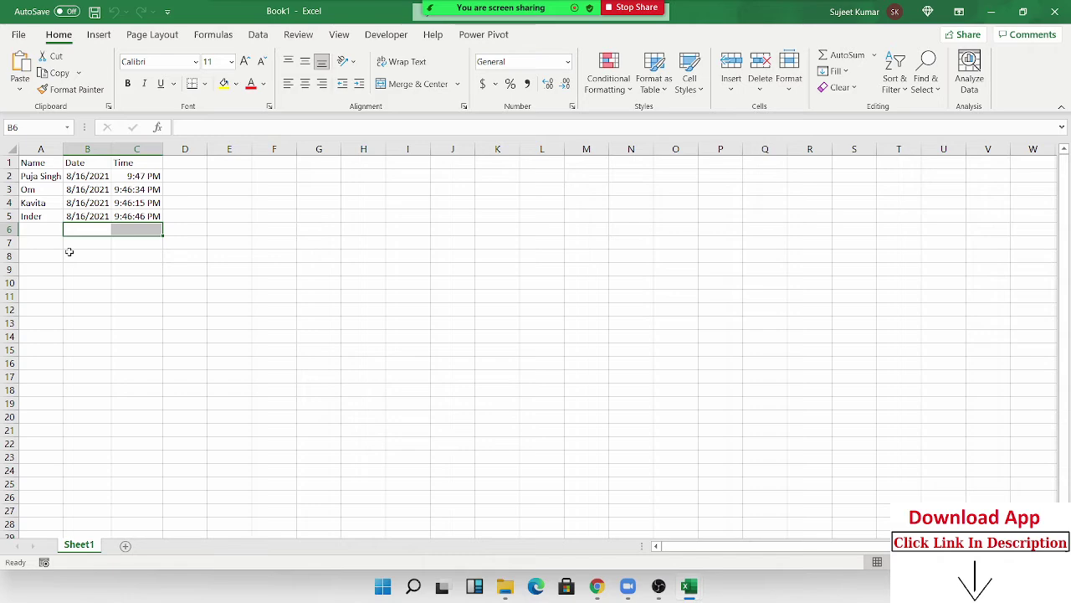
left_click(87, 204)
Step: Open the saved 'change event' workbook and enter a name in A6 to test the auto-stamping
left_click(28, 37)
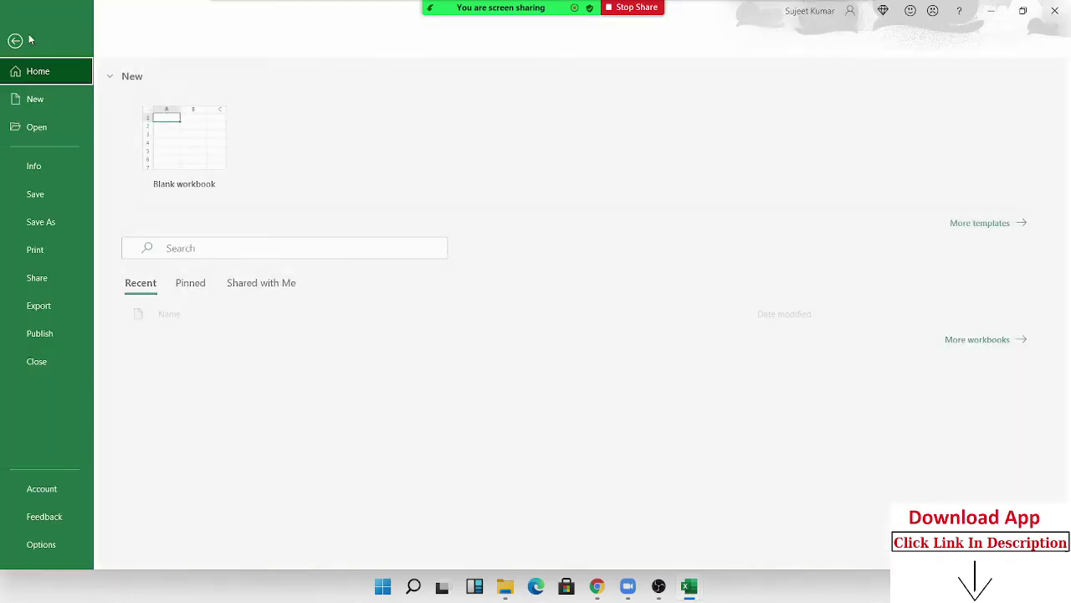
left_click(231, 345)
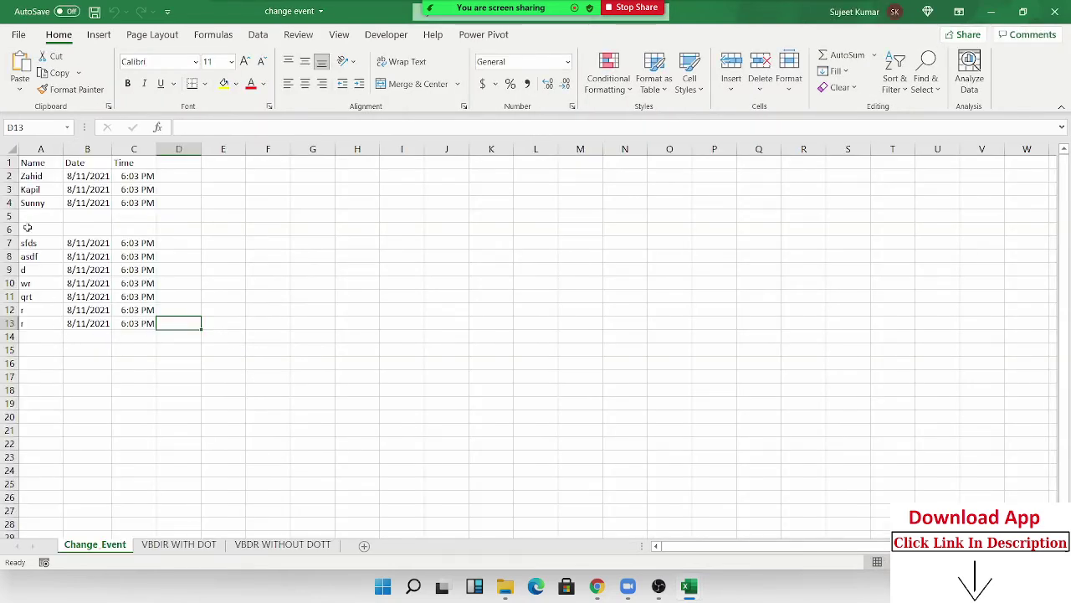
left_click(28, 227)
type("O")
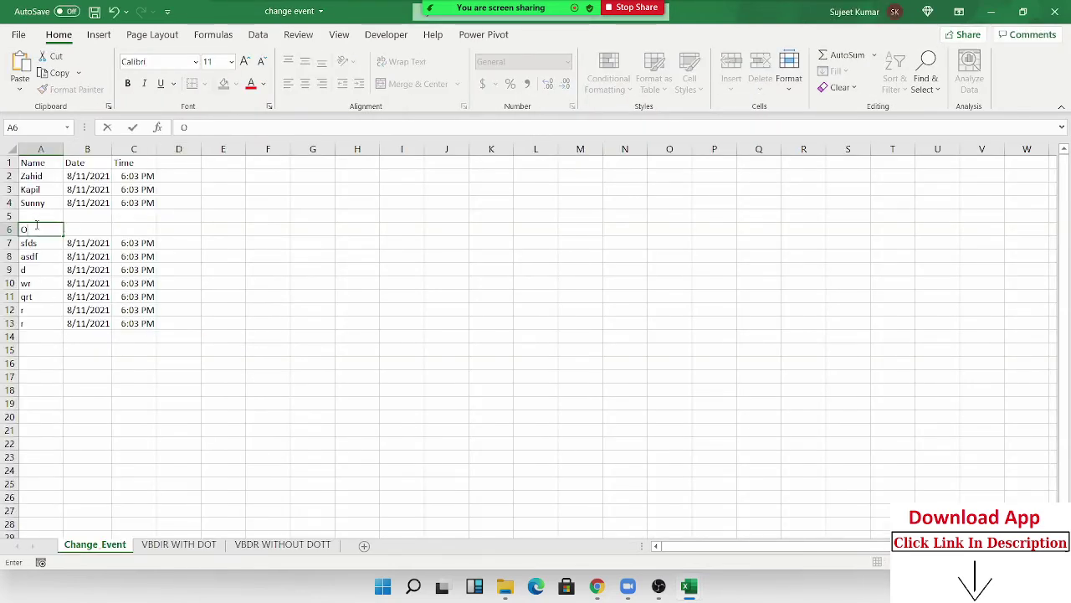
type("m")
key("Return")
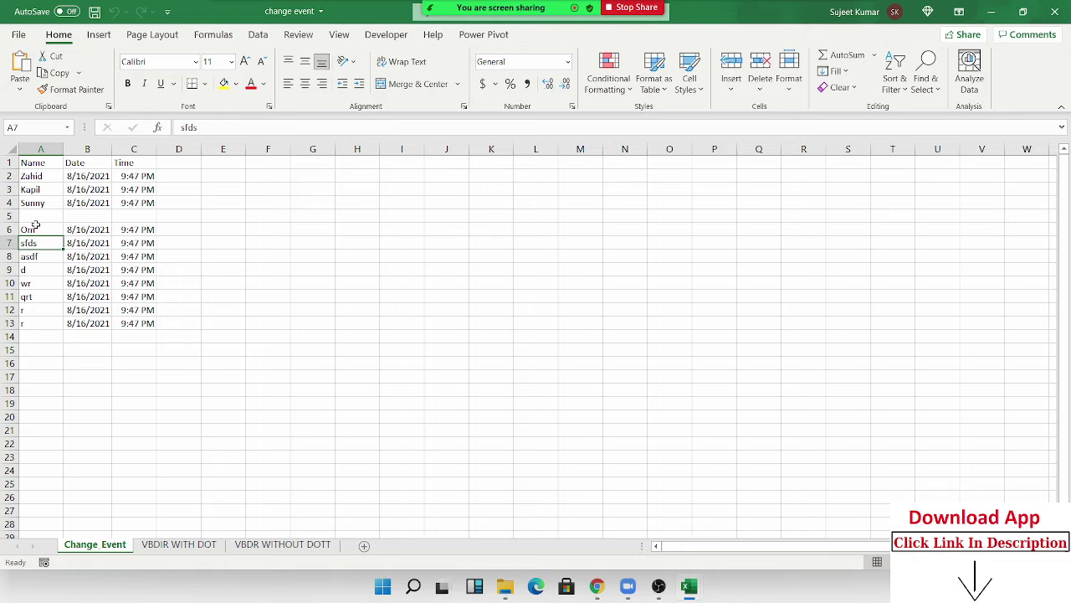
left_click(35, 227)
left_click(73, 243)
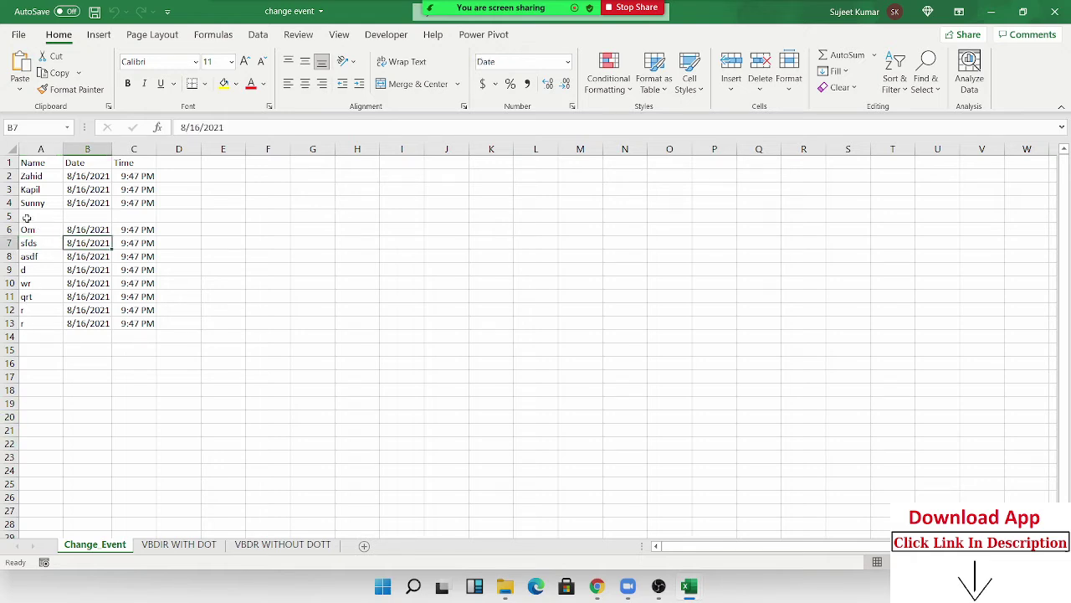
Step: Enter a name in A5 so 8/16/2021 and 9:47 PM fill in, then review B2:C13
left_click(27, 218)
type("Om")
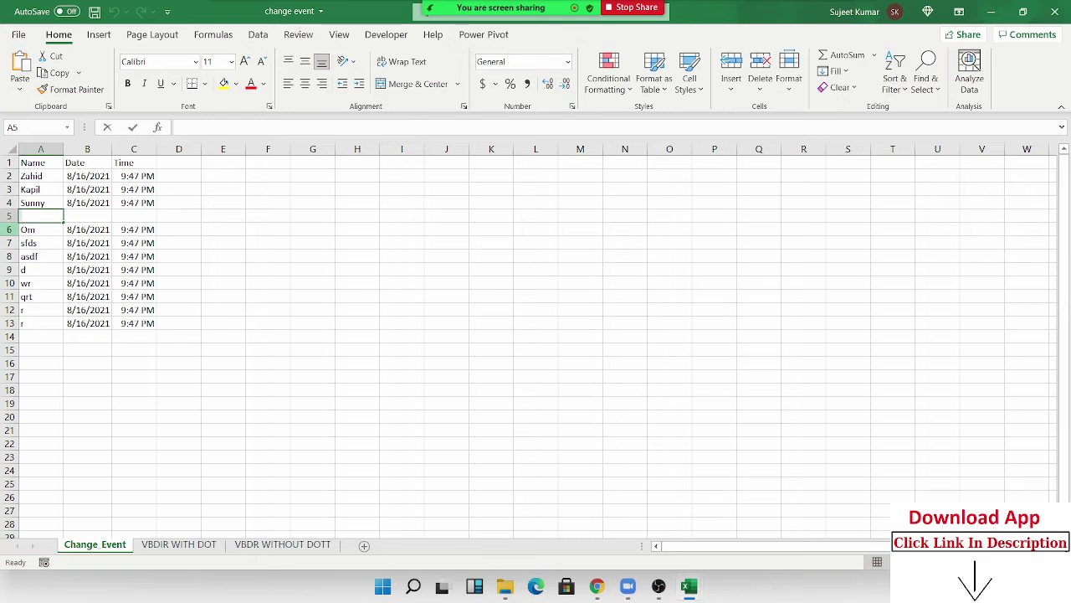
key("Return")
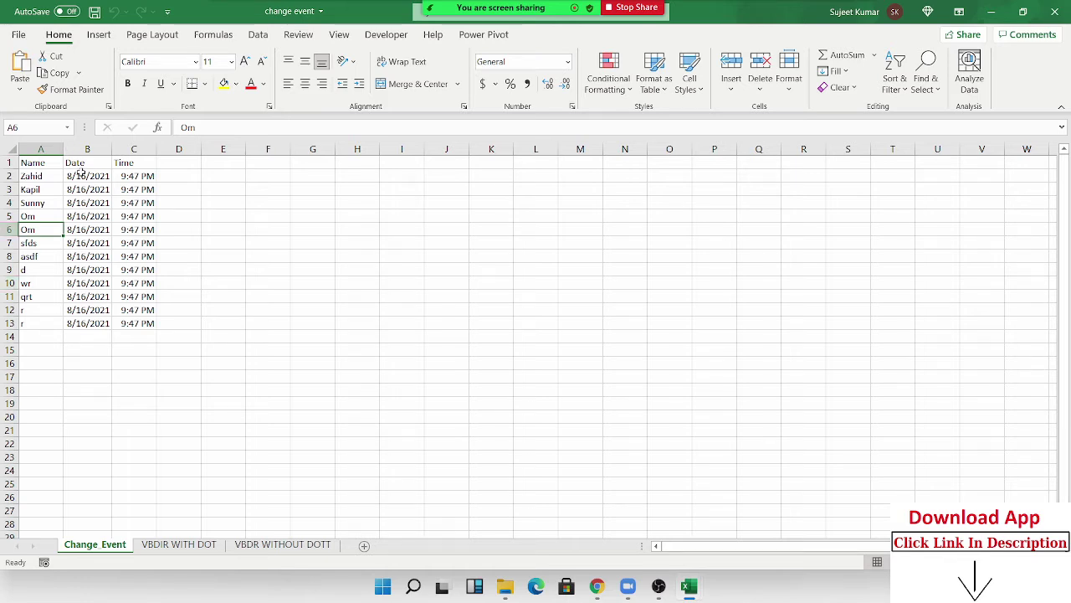
left_click_drag(82, 174, 154, 327)
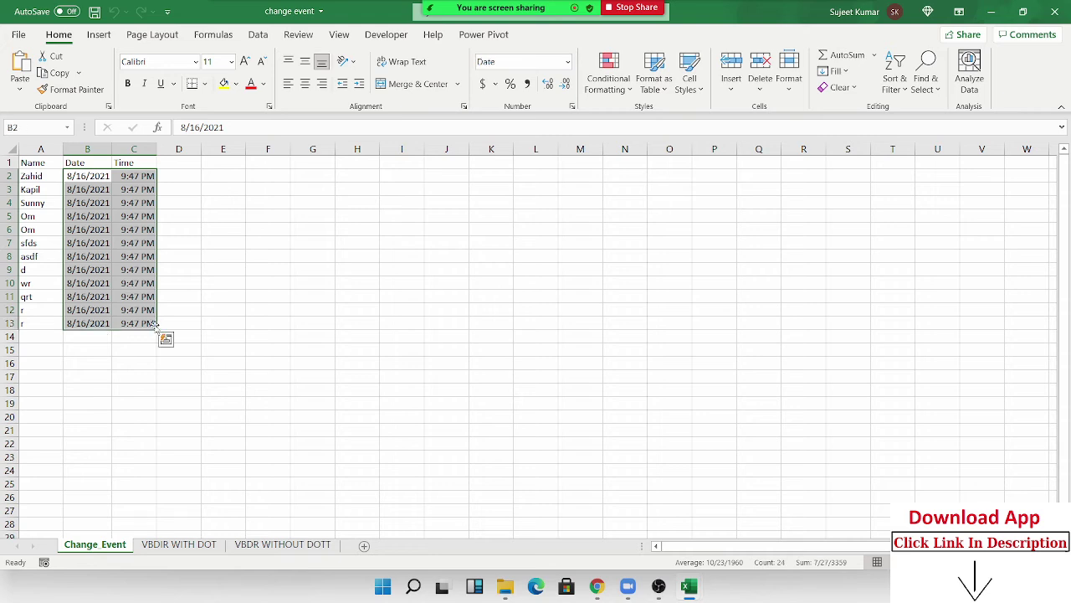
left_click(72, 283)
left_click(386, 34)
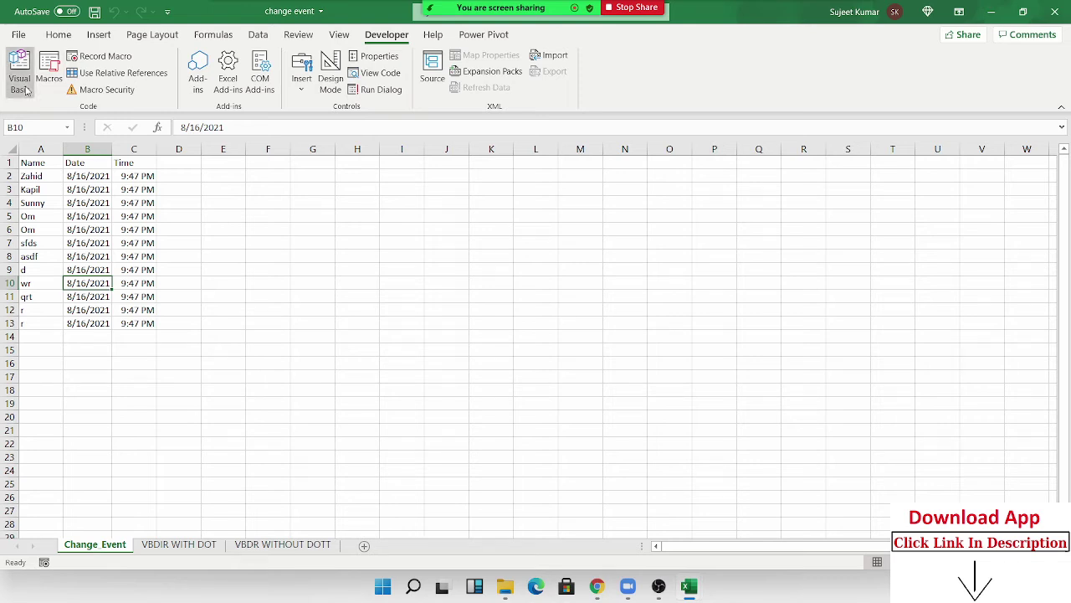
Step: Review the Module1 folder-listing loop and the Sheet1 Worksheet_Change code in the VBA editor
left_click(20, 80)
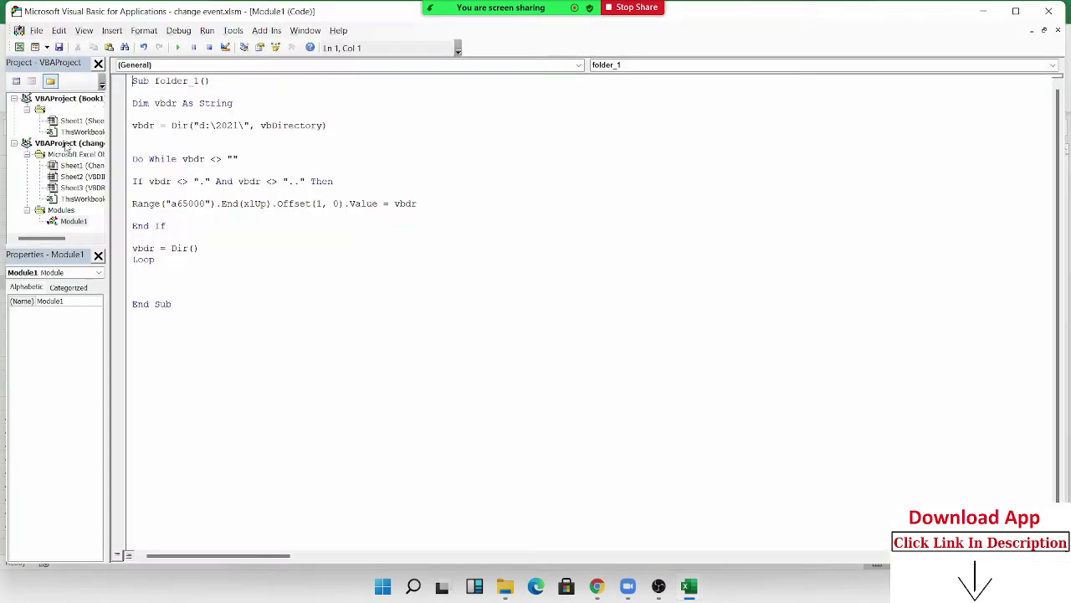
left_click_drag(136, 282, 125, 151)
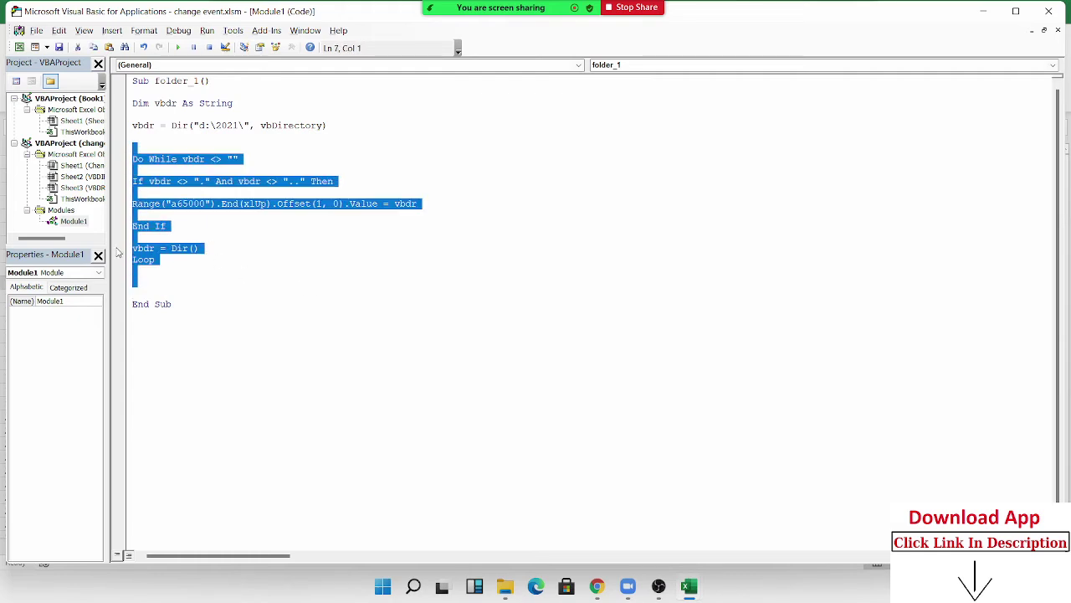
left_click(385, 264)
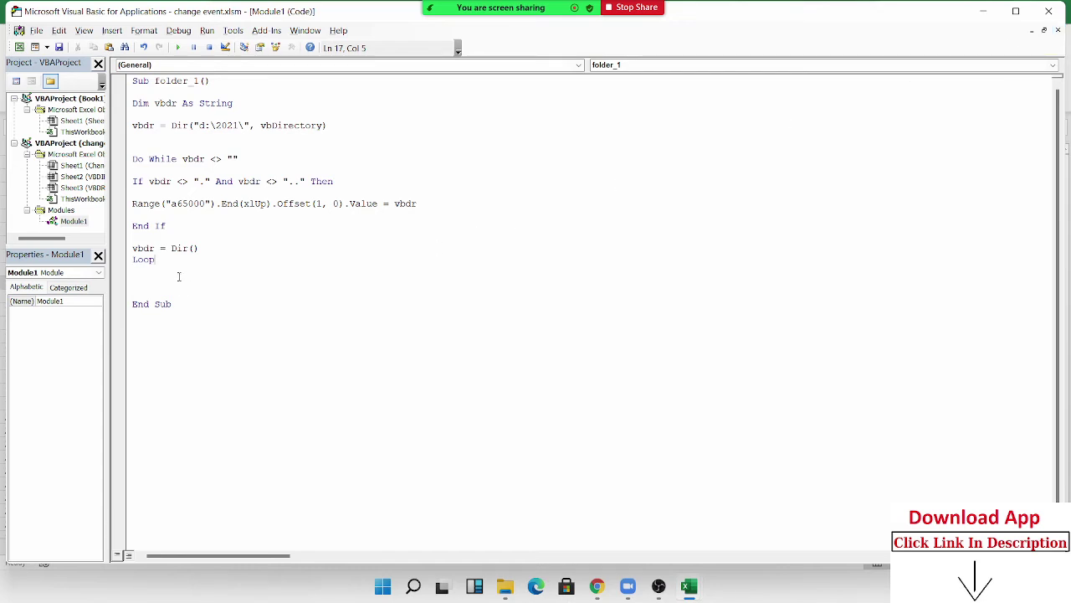
double_click(77, 165)
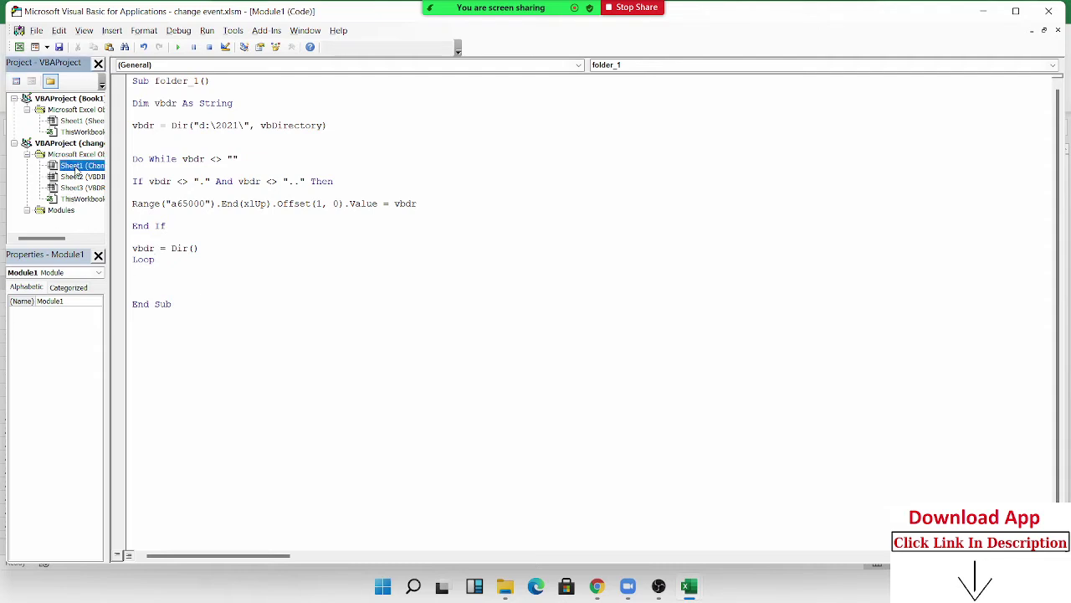
left_click_drag(229, 335, 122, 111)
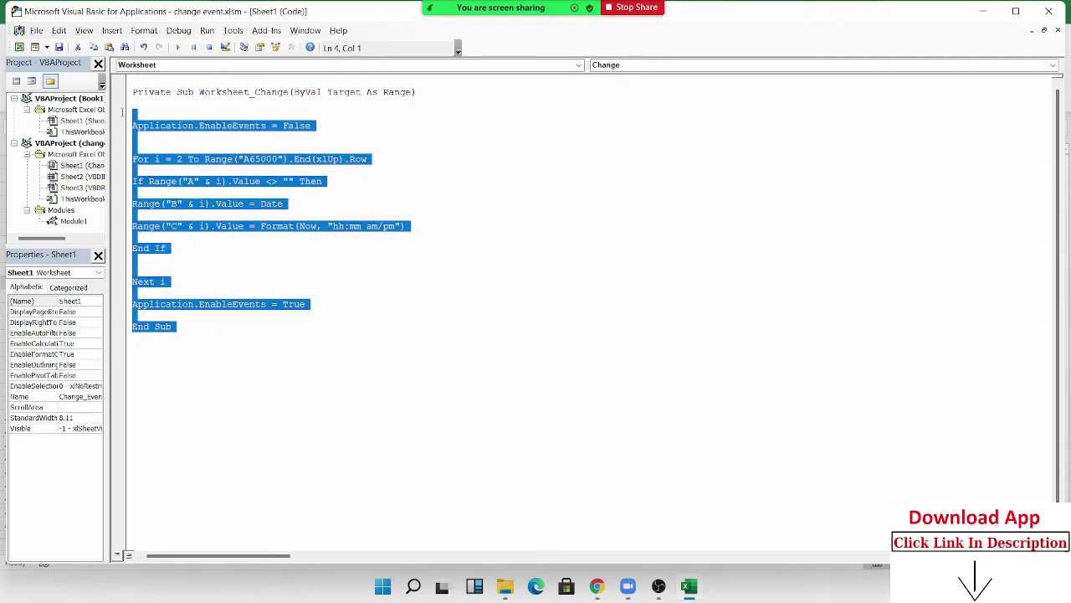
Step: Close the VBA editor and close change event.xlsm without saving
left_click(1049, 11)
left_click(596, 84)
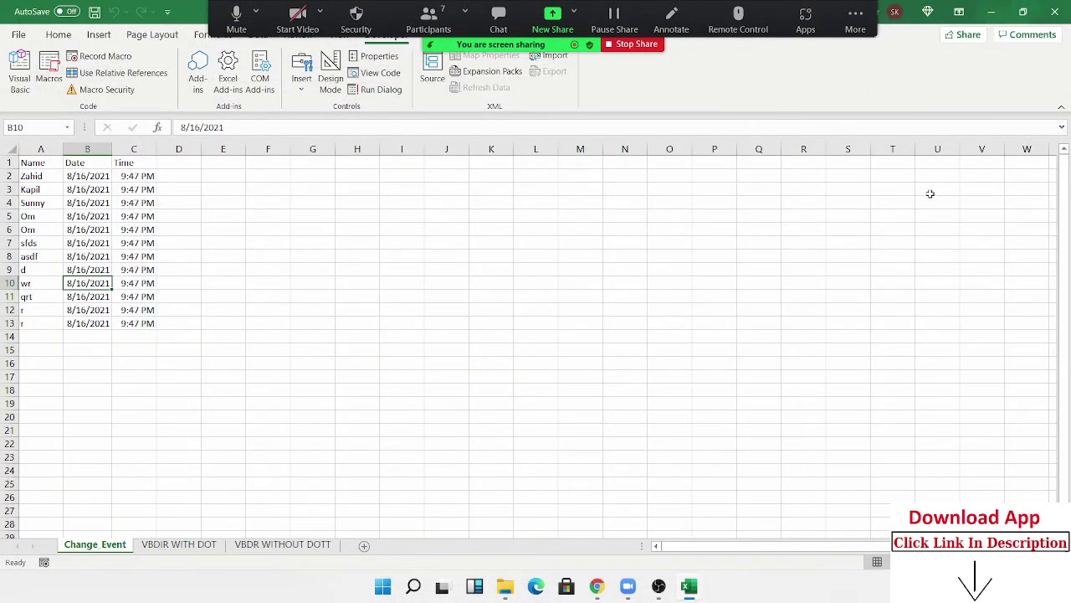
left_click(1054, 12)
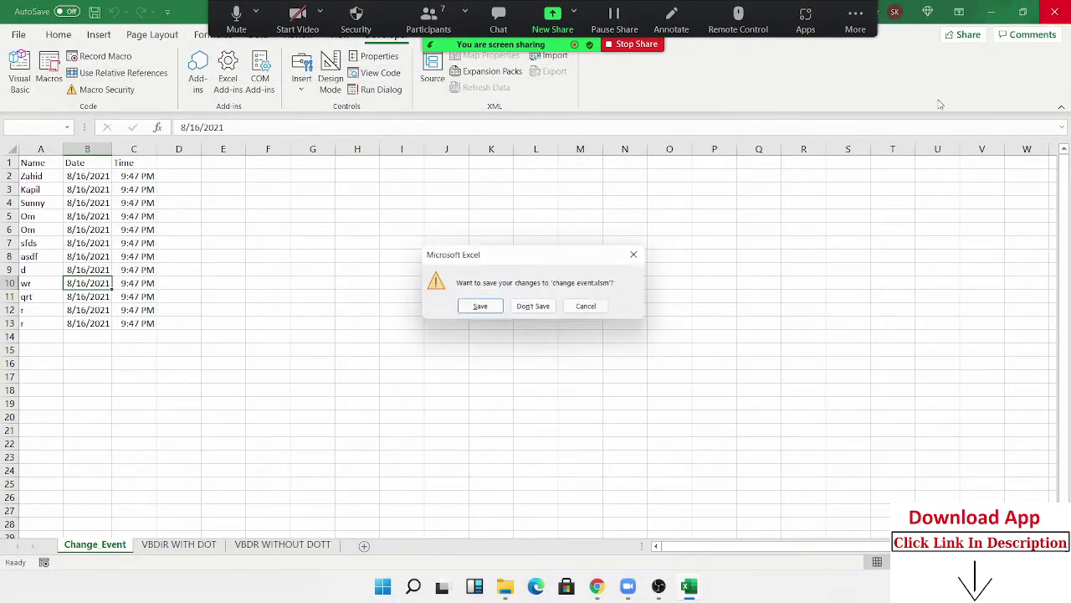
left_click(545, 308)
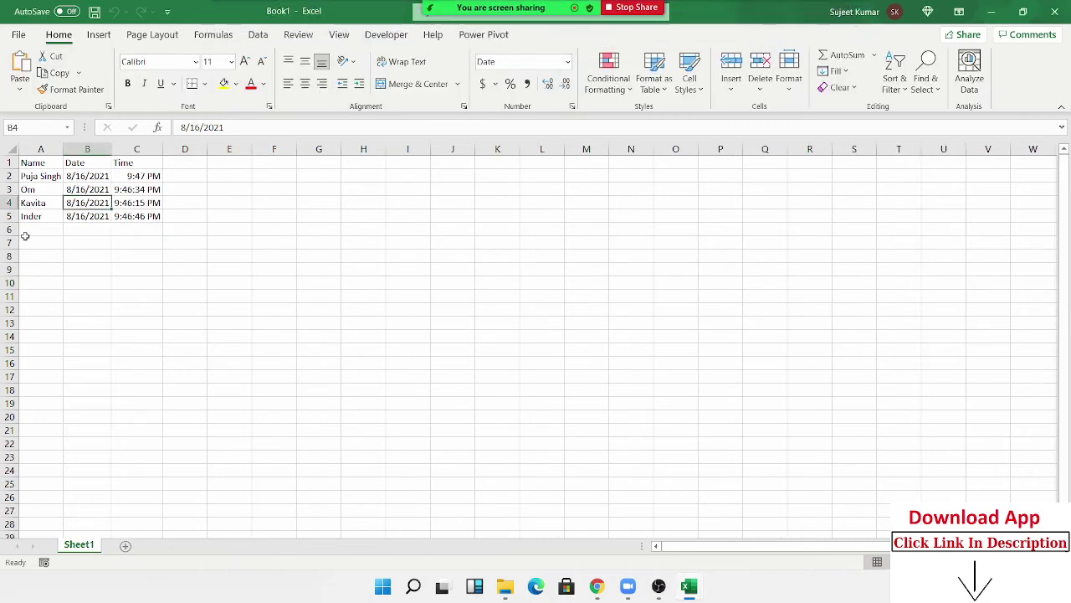
Step: Enter a test name in E7 and select the date and time the macro stamps beside it
left_click(385, 35)
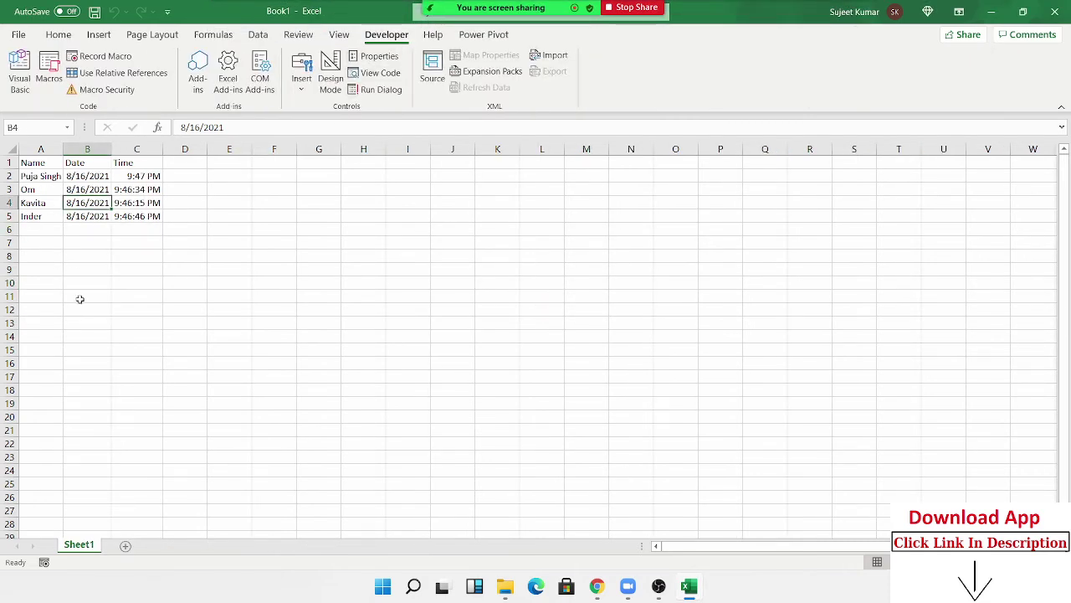
left_click(240, 241)
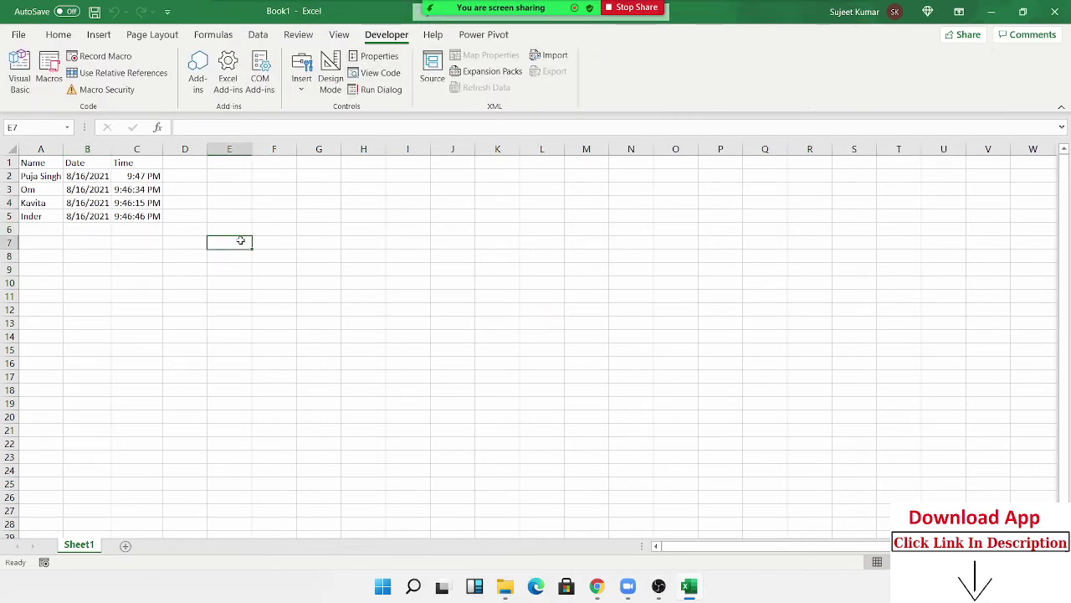
type("Om")
key("Return")
key("Up")
key("Right")
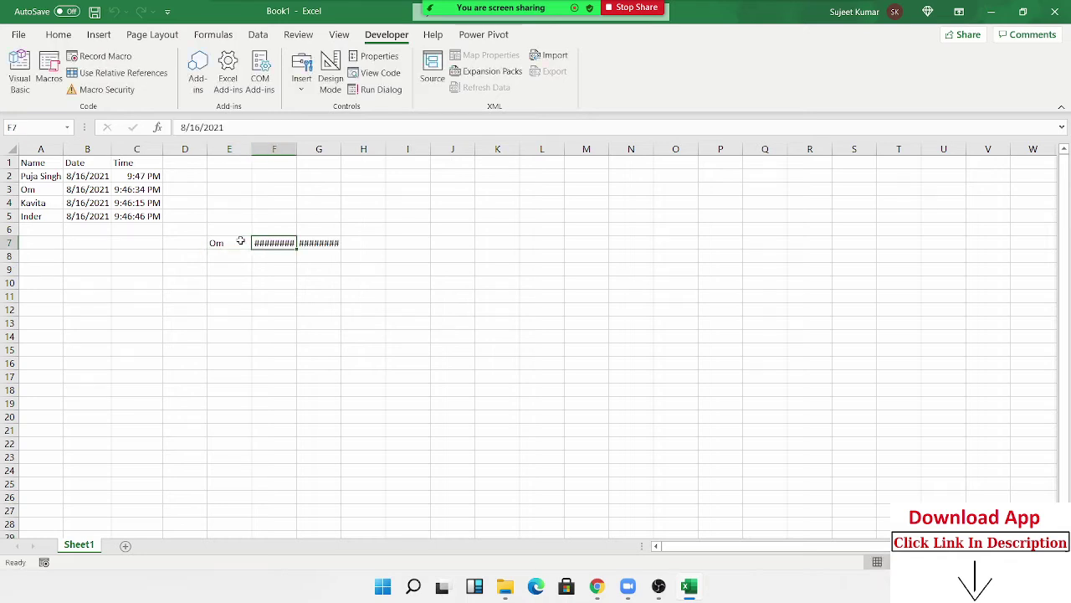
key("shift+Right")
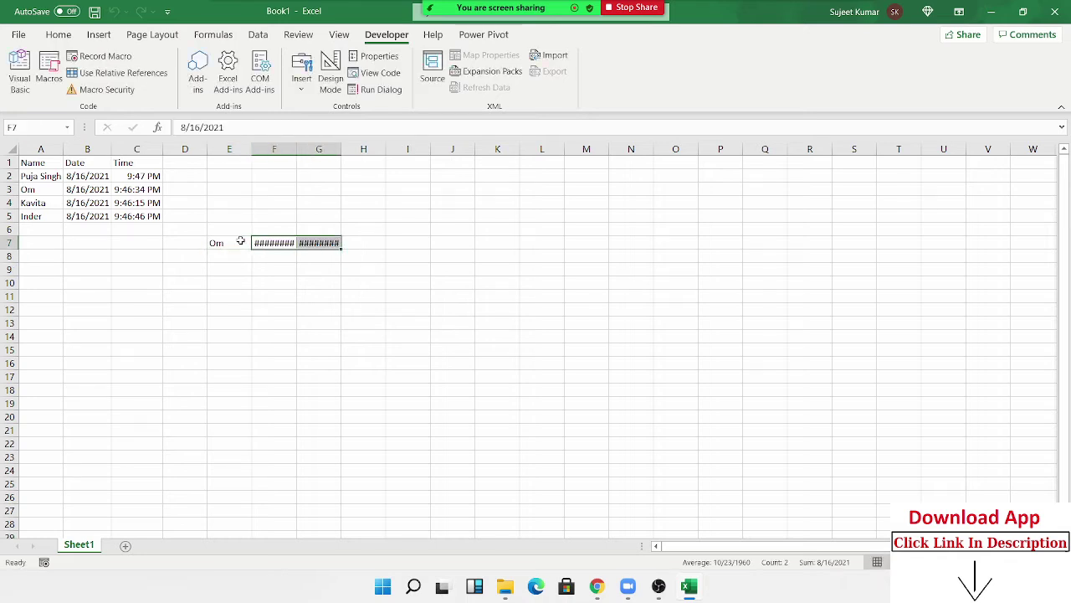
Step: Delete the E7 test name, then move to A6 and switch to another window
left_click(240, 241)
key("shift+Right")
key("shift+Right")
key("Delete")
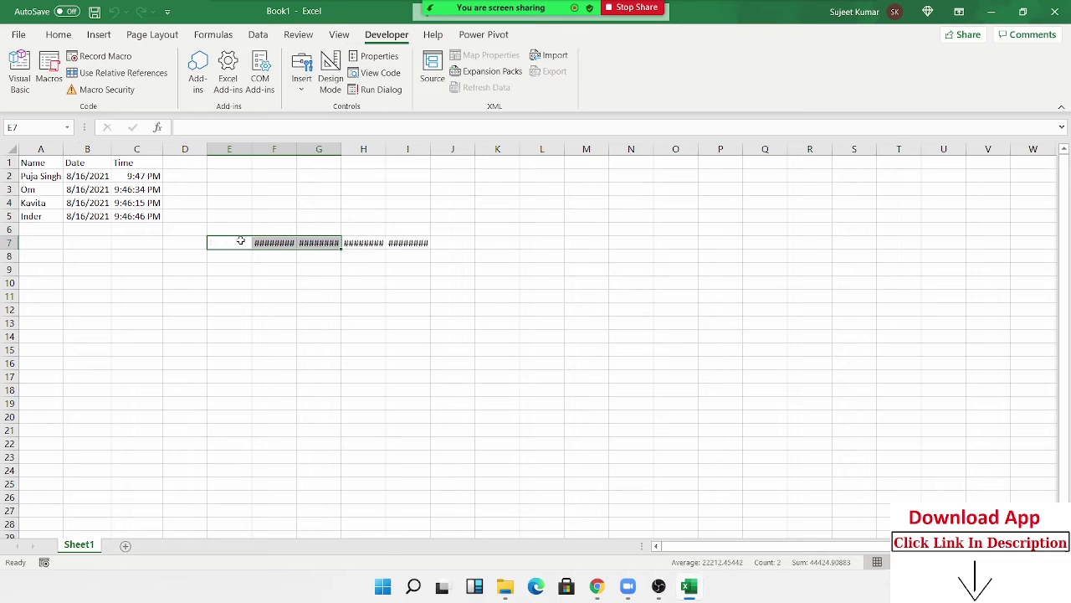
key("Right")
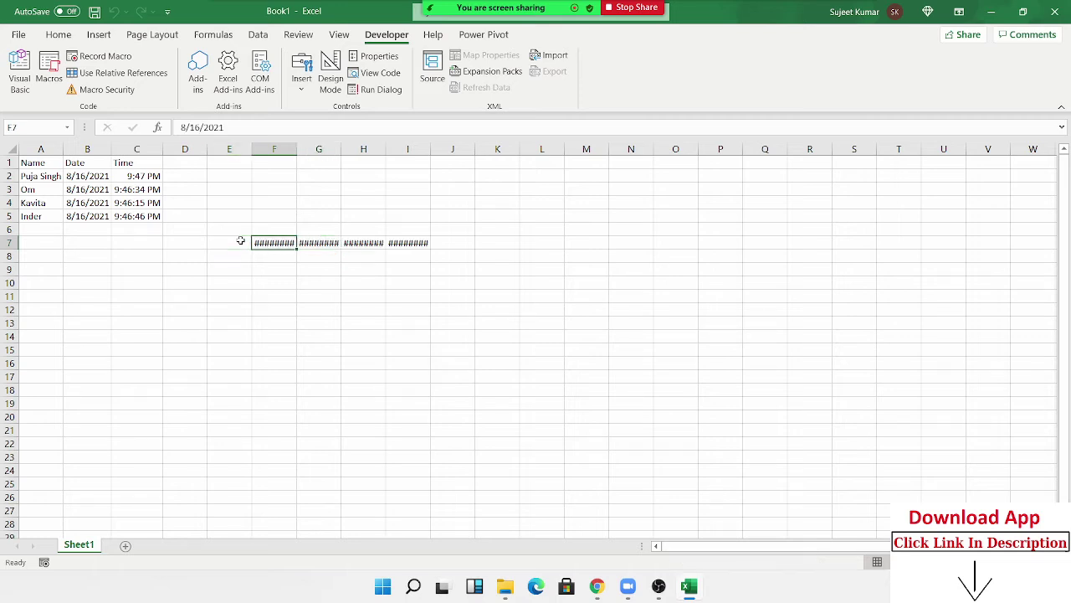
left_click(46, 230)
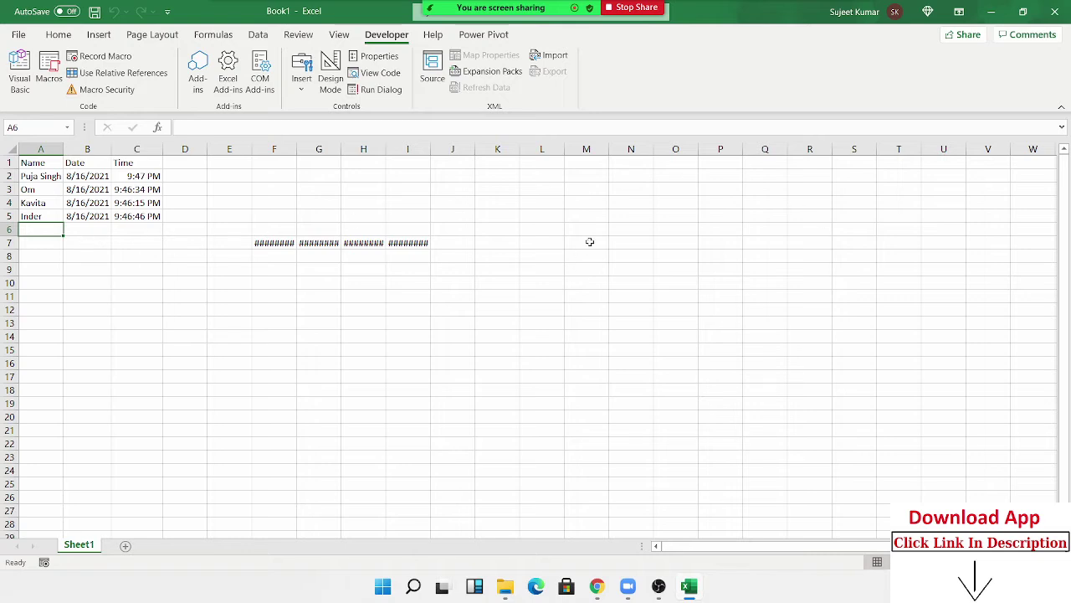
key("alt+Tab")
Step: Bring the Book1 workbook back to the front and open its VBA code editor
key("alt+Tab")
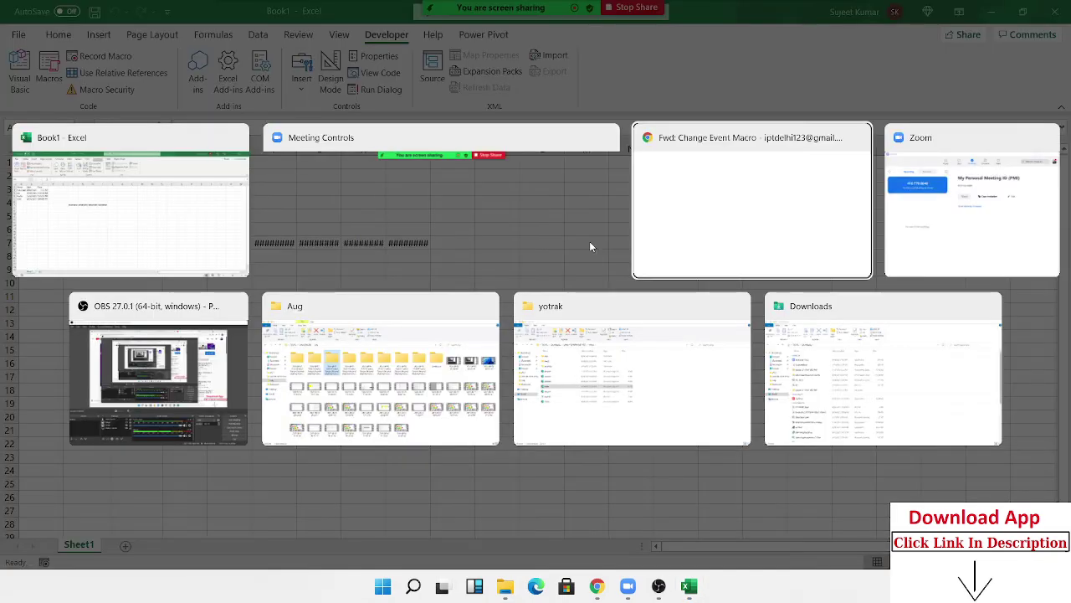
key("alt+Tab")
key("alt+Tab")
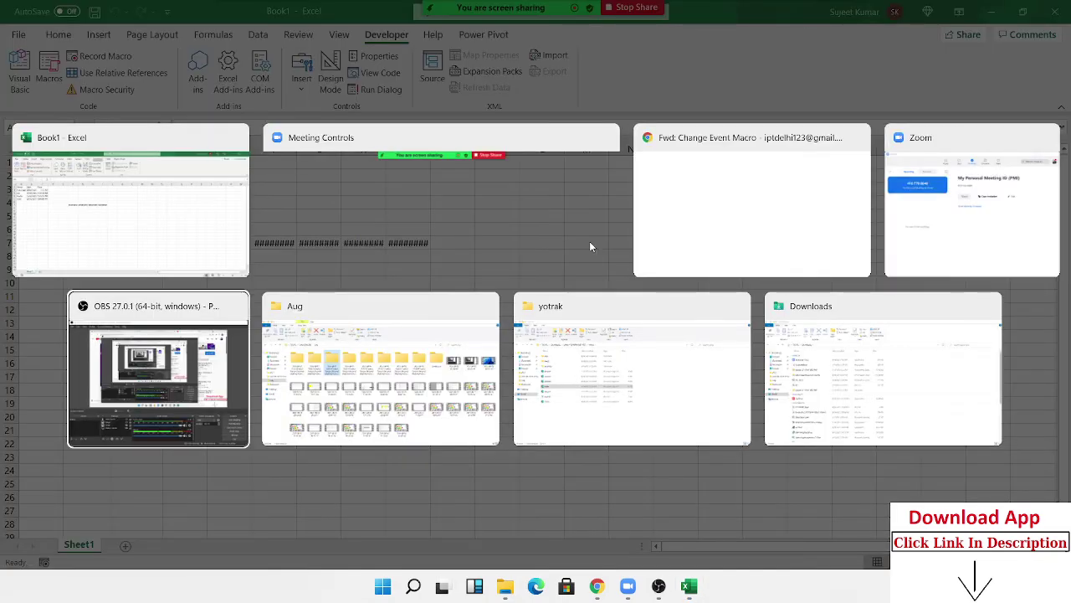
key("alt+Tab")
key("alt+Tab")
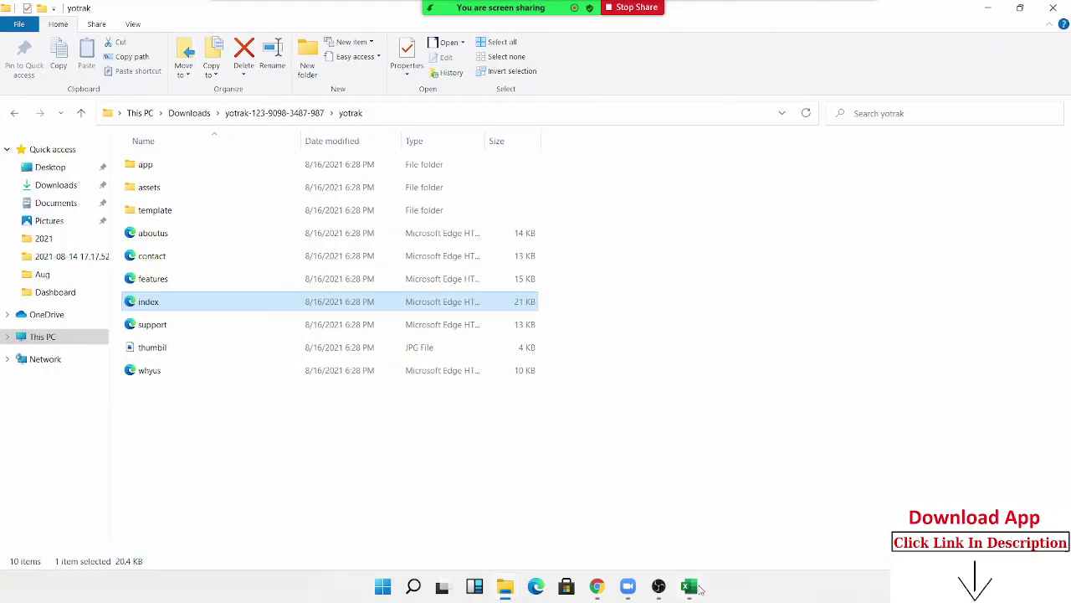
left_click(697, 587)
left_click(20, 71)
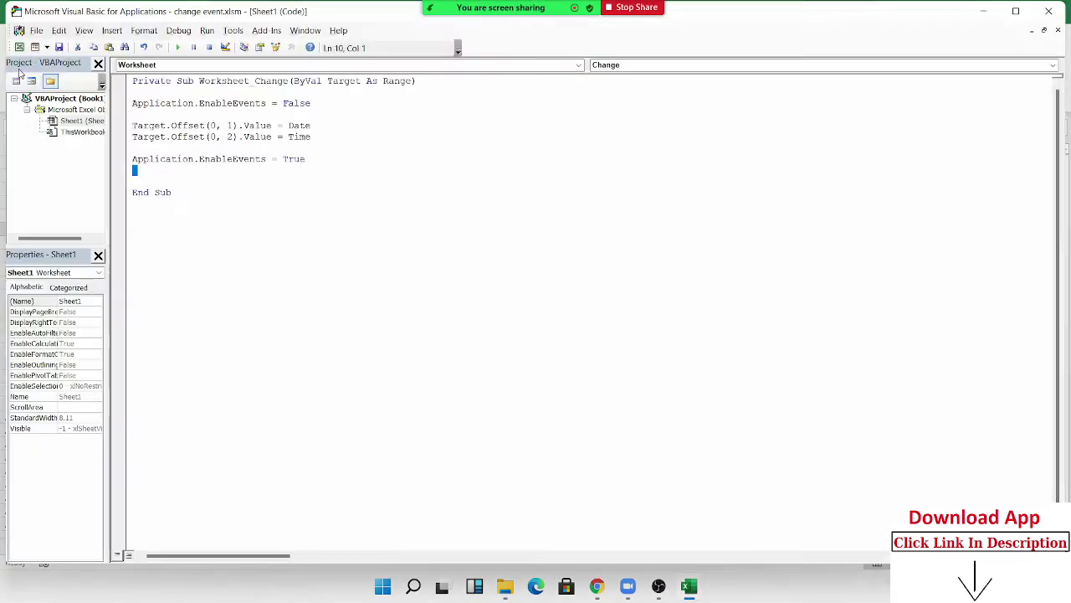
Step: Insert 'If ActiveCell.Row = 1 Then' on a new line above the Worksheet_Change code
left_click(133, 125)
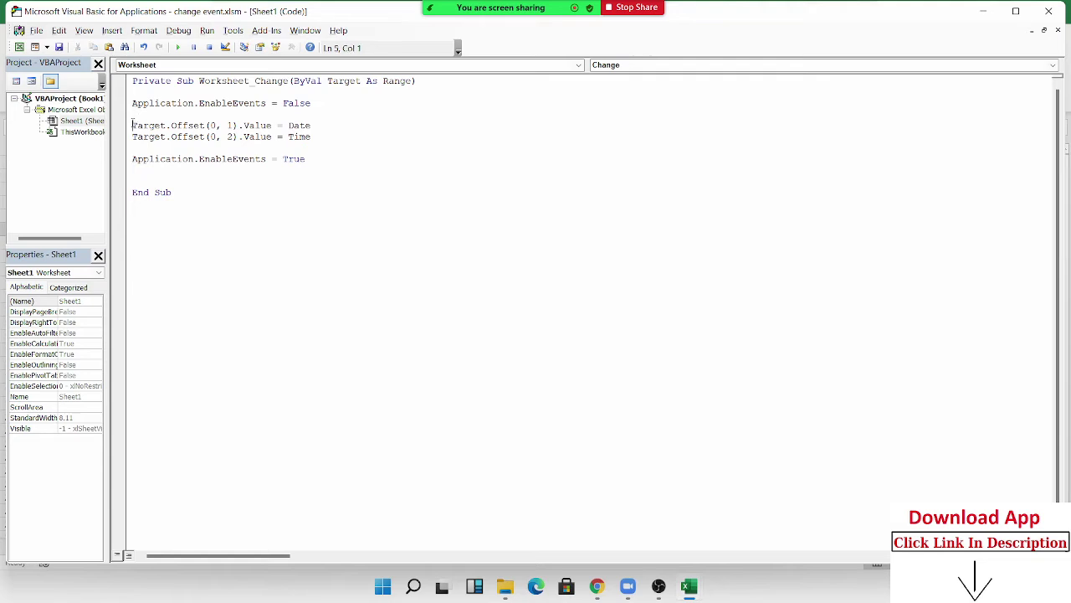
key("Up")
key("Return")
key("Return")
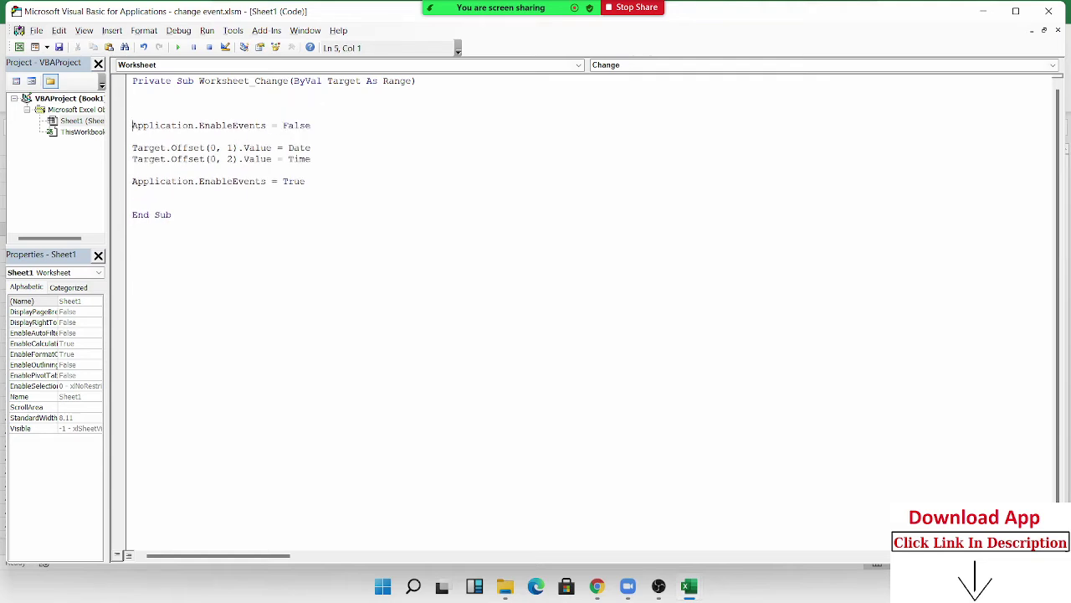
key("Up")
type("i")
type("f act")
type("ivecell")
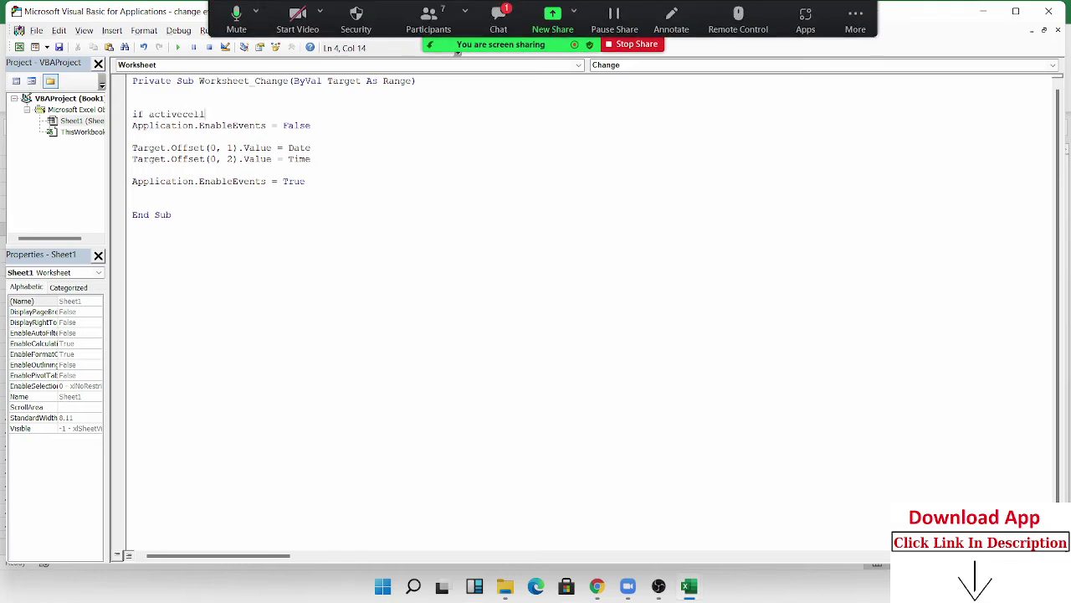
type(".row")
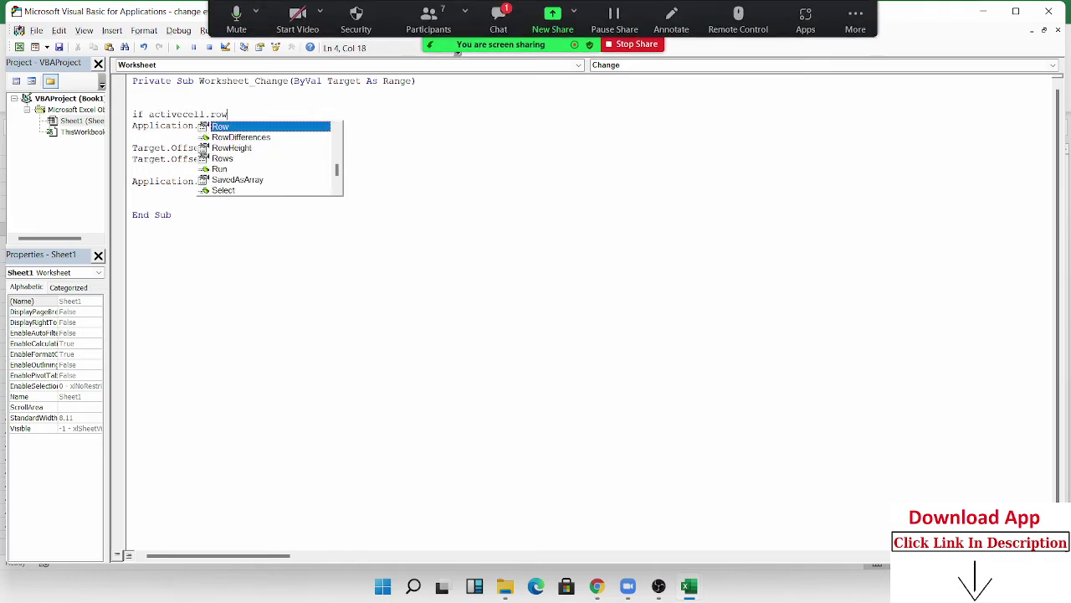
key("Tab")
type("=")
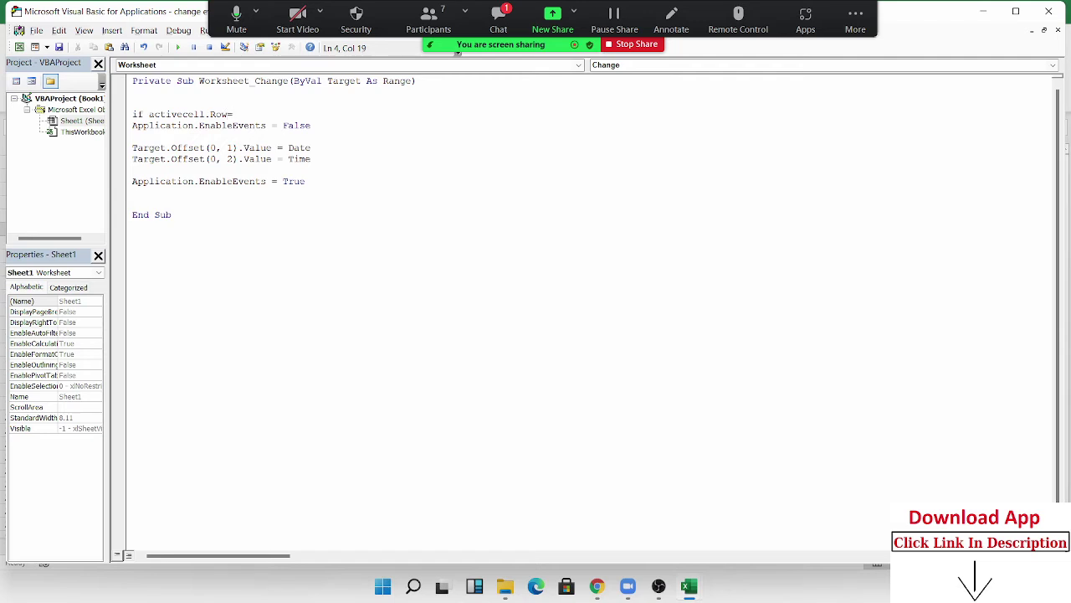
type("1 then")
left_click(134, 192)
Step: Close the block with 'End If', then test by entering 25 in G13 and 143 in H14
type("e")
type("nd if")
key("alt+F11")
left_click(326, 322)
type("2")
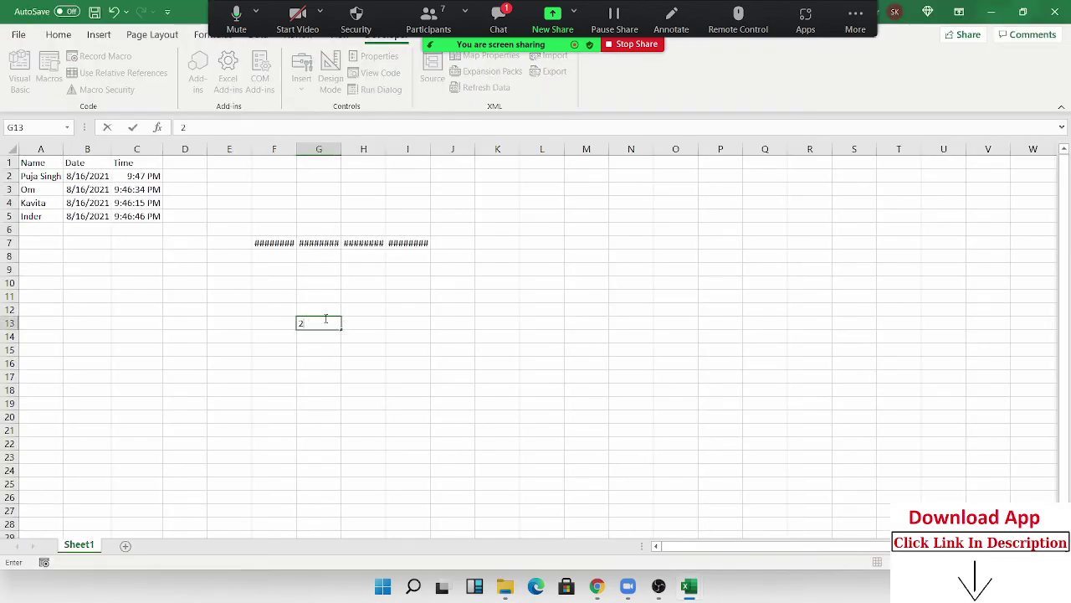
type("5")
key("Return")
left_click(325, 319)
key("Right")
key("Down")
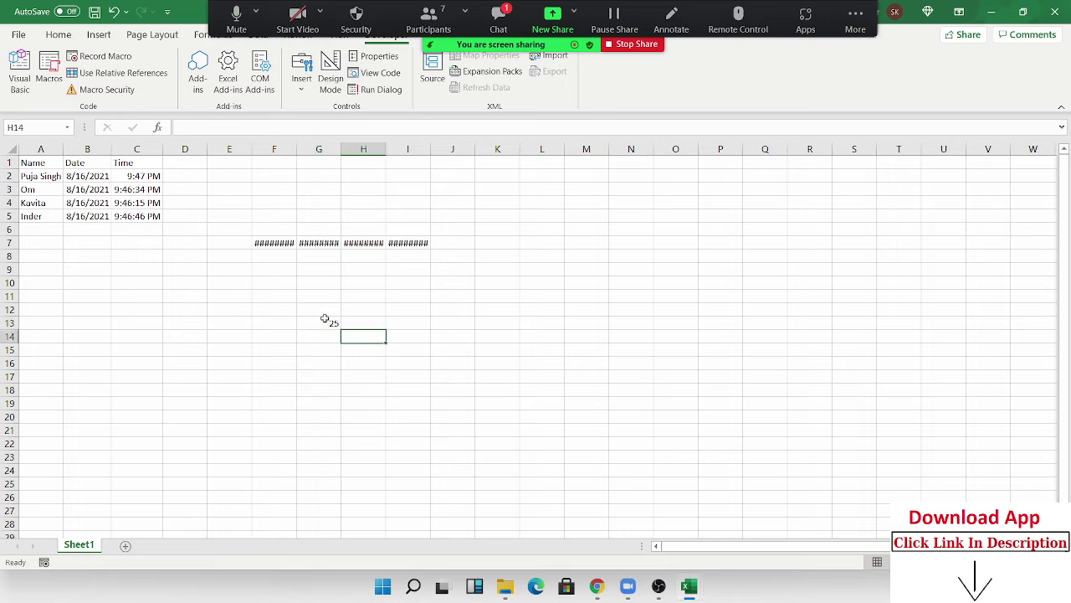
type("143.")
key("Return")
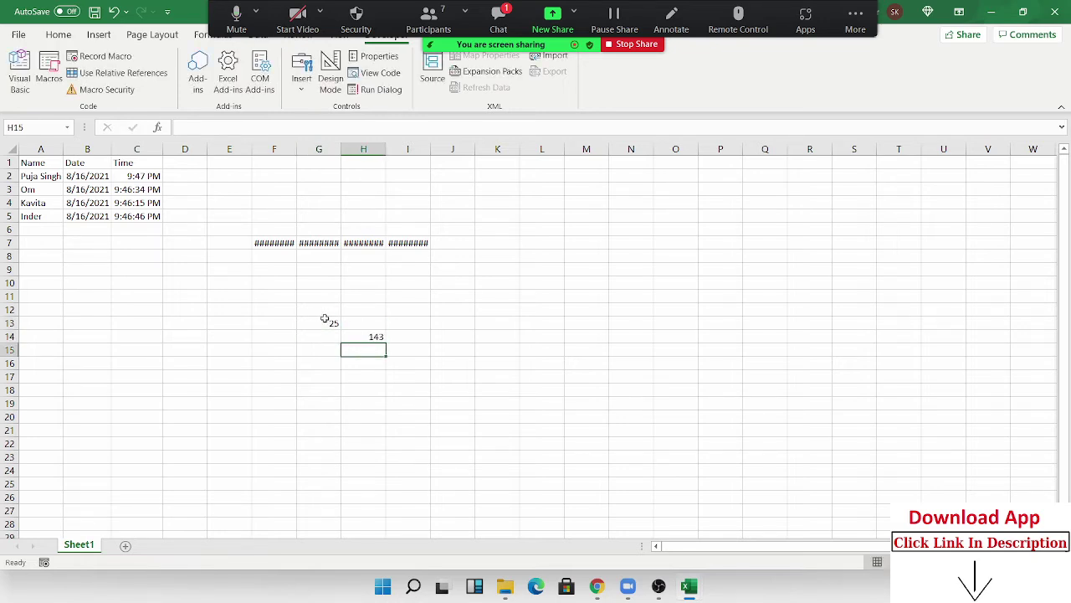
Step: Enter a name in A6, widen column A to fit the names, and return to the code
key("Home")
key("ctrl+Up")
key("Down")
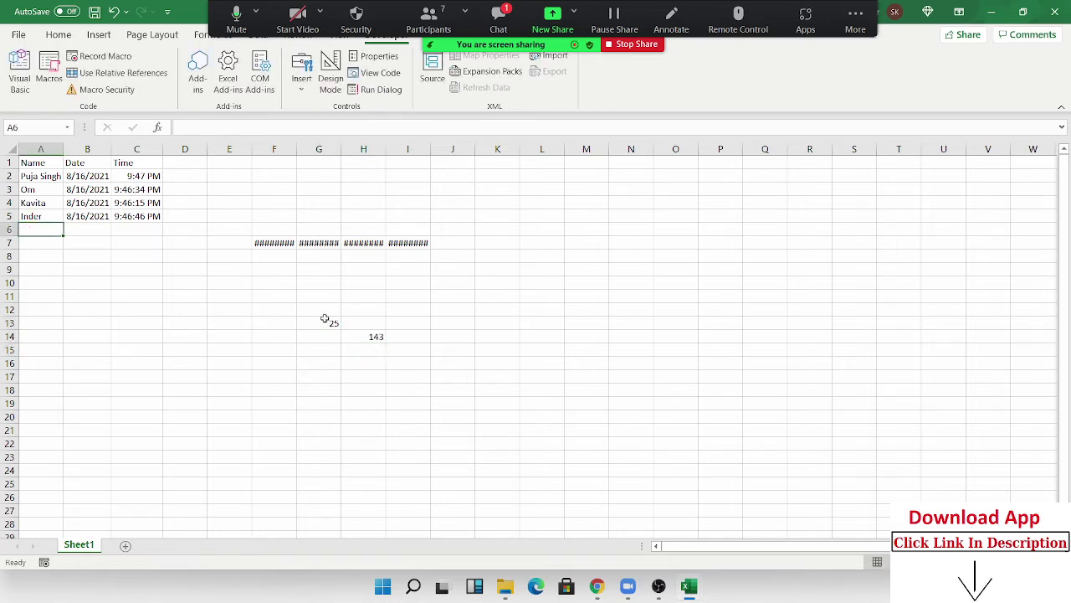
type("Puja")
key("Return")
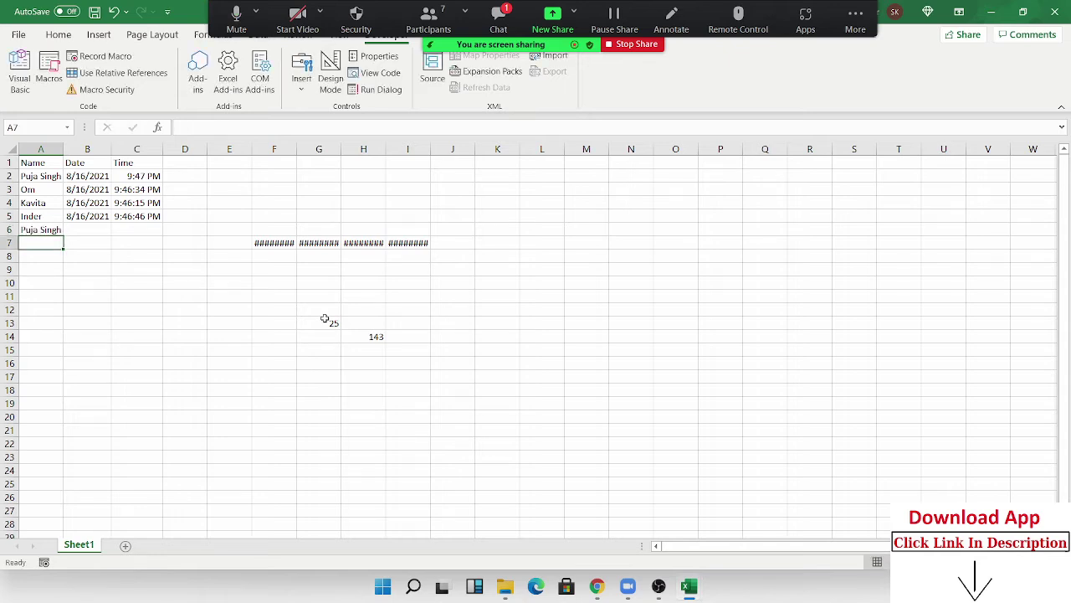
key("Up")
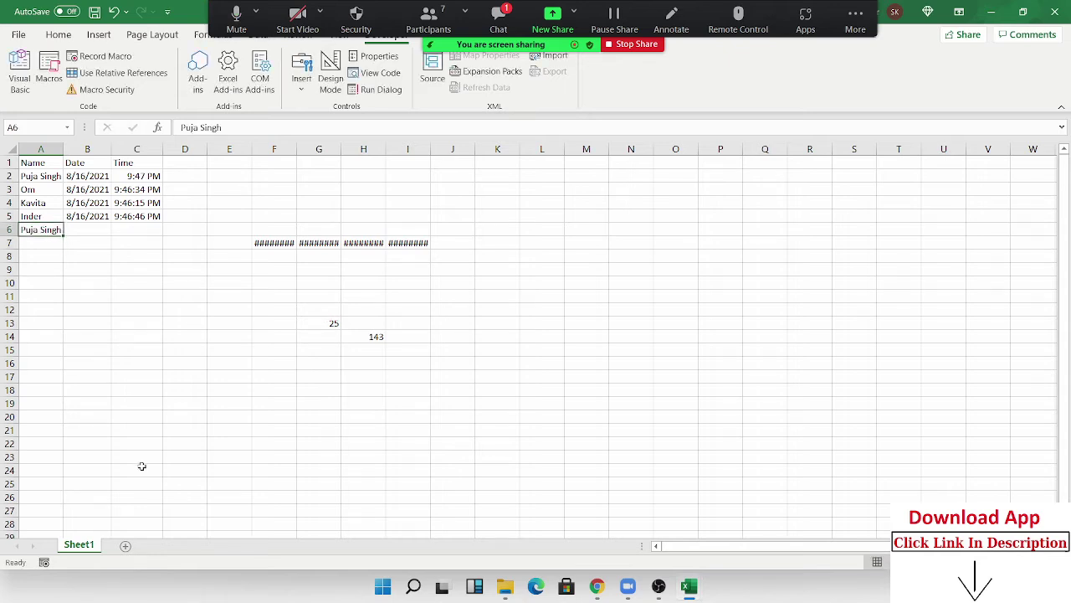
left_click_drag(64, 147, 67, 145)
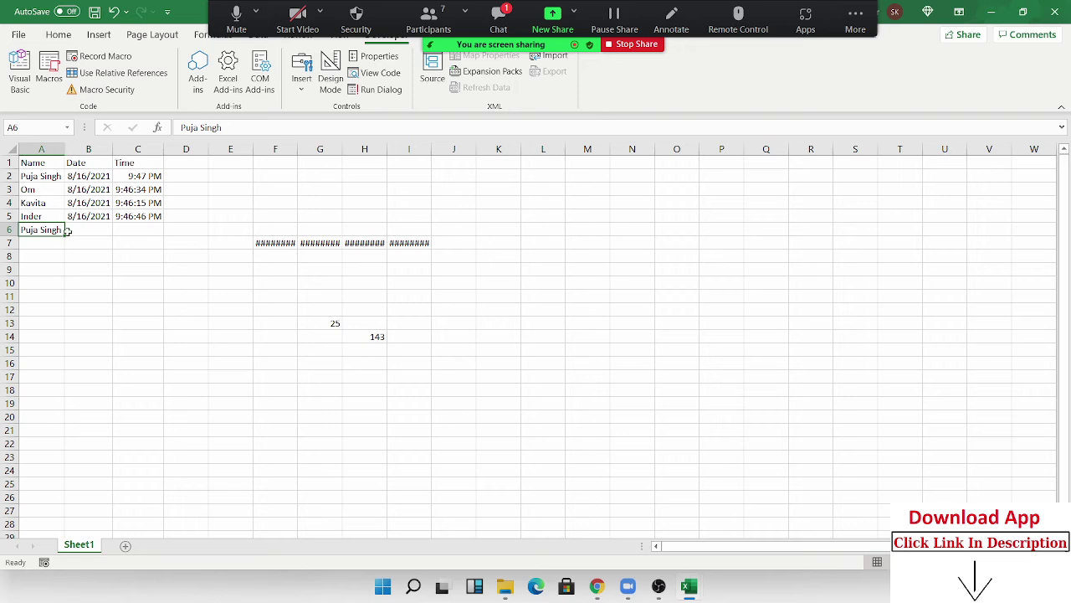
key("alt+F11")
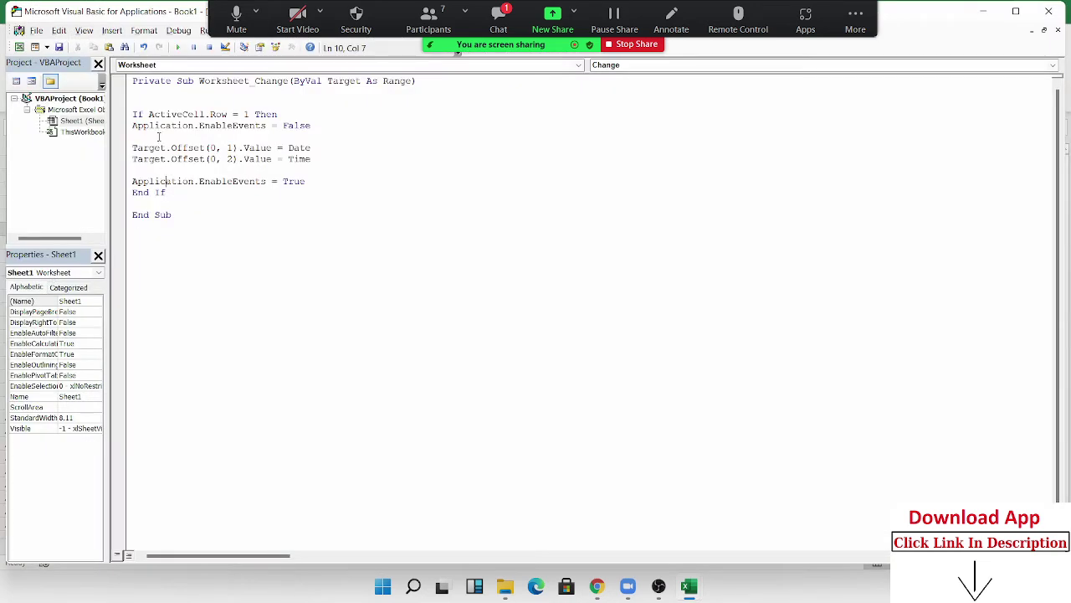
Step: Replace ActiveCell with Target in the If condition
double_click(171, 114)
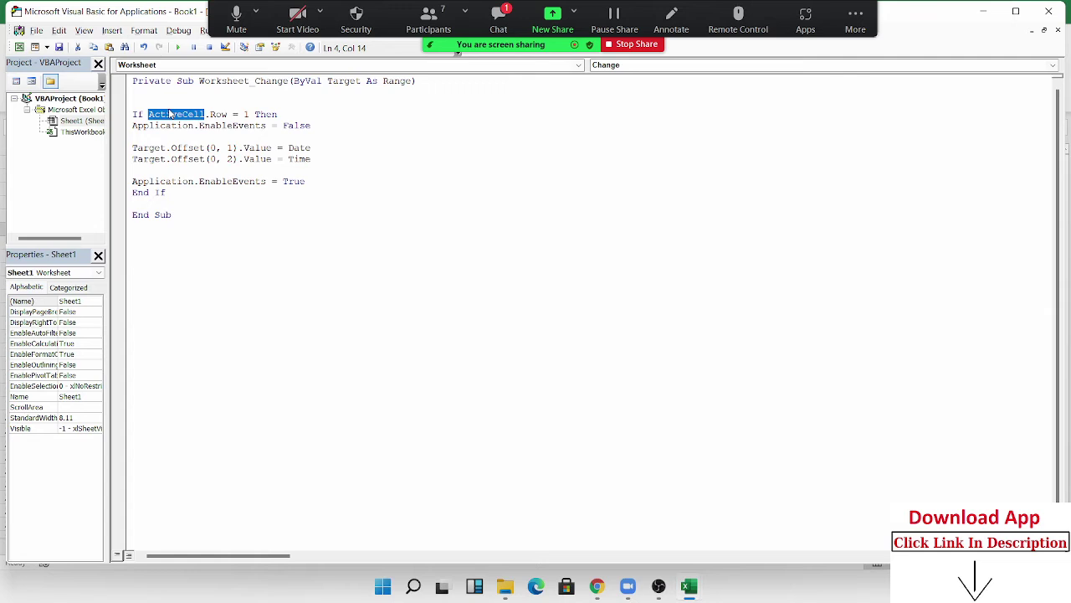
type("targ")
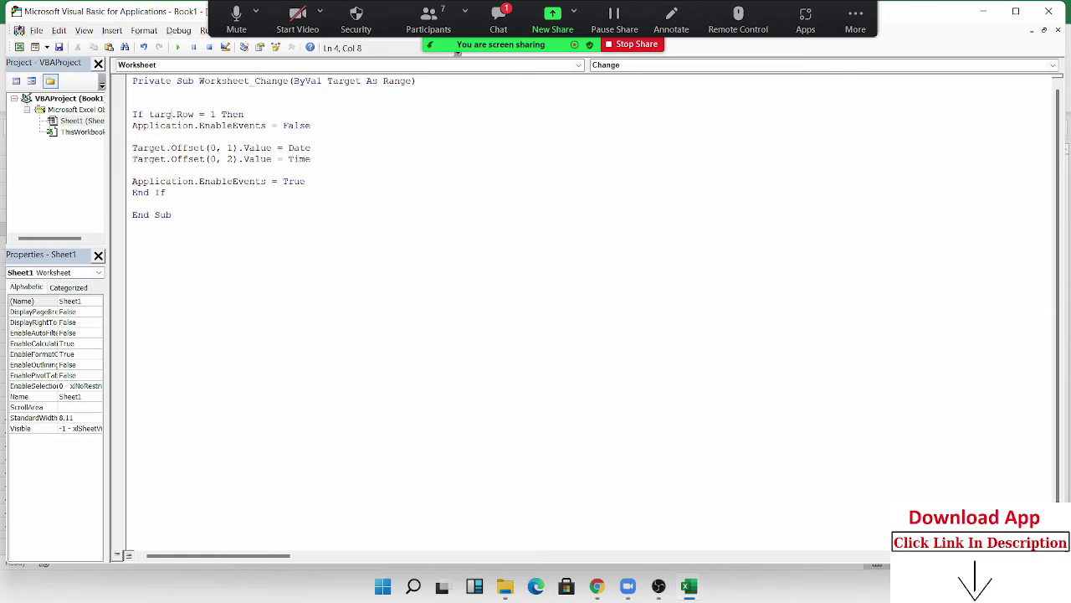
type("et")
left_click(182, 139)
Step: Test the macro on the worksheet by re-entering and clearing a name in A6
key("alt+F11")
left_click(55, 228)
double_click(56, 223)
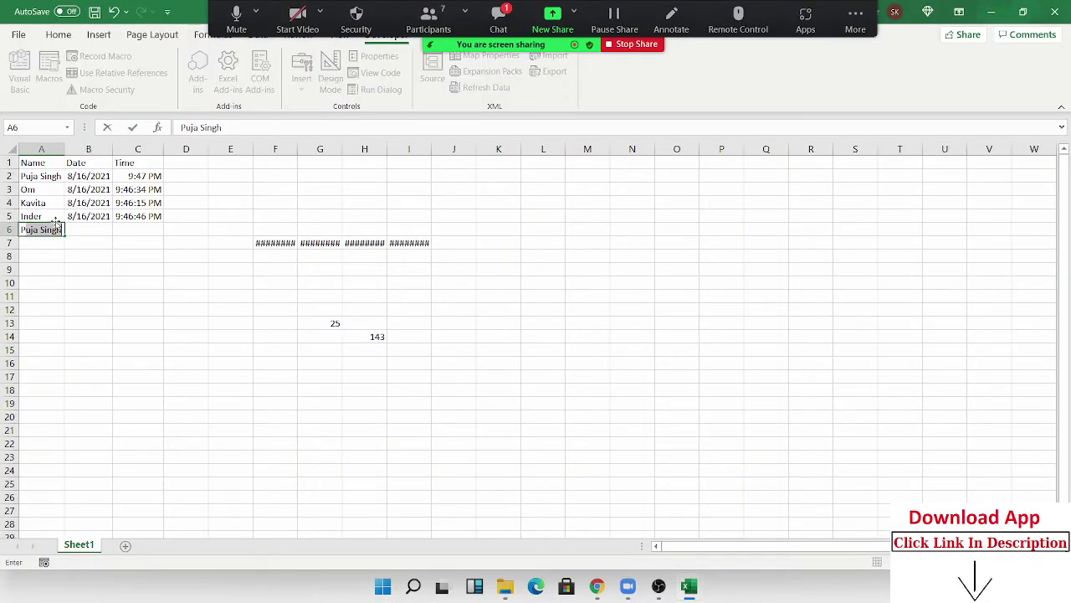
key("Return")
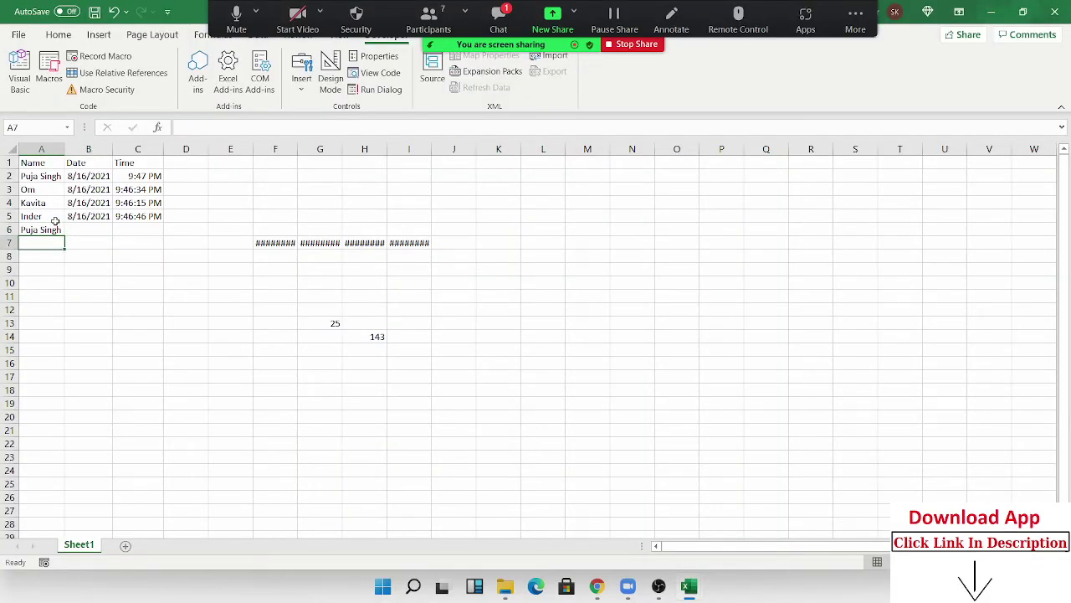
left_click(57, 226)
key("Delete")
type("Puj")
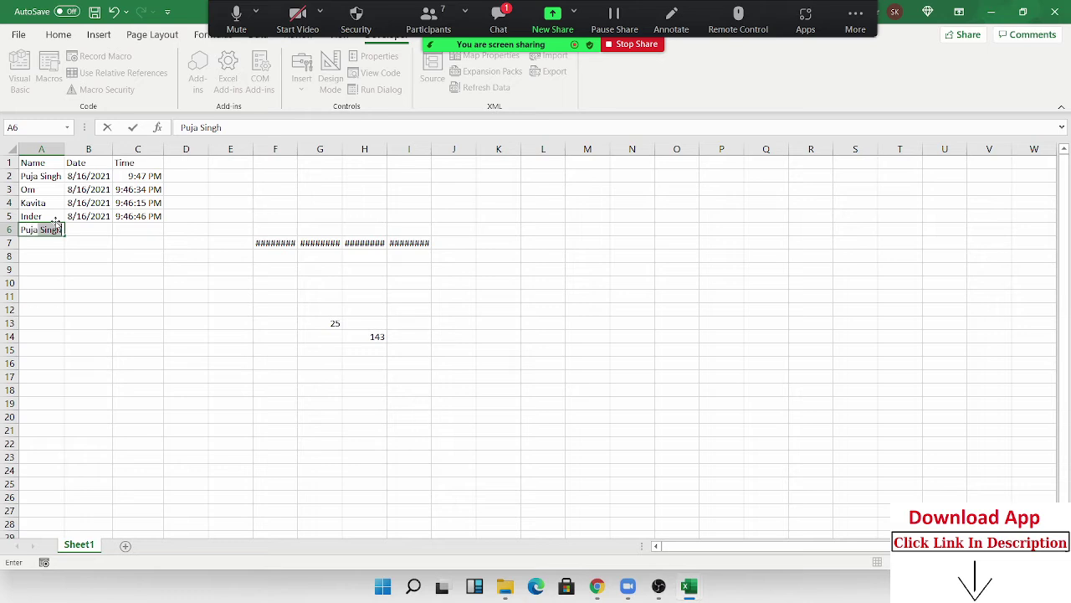
key("Return")
left_click(55, 224)
key("Delete")
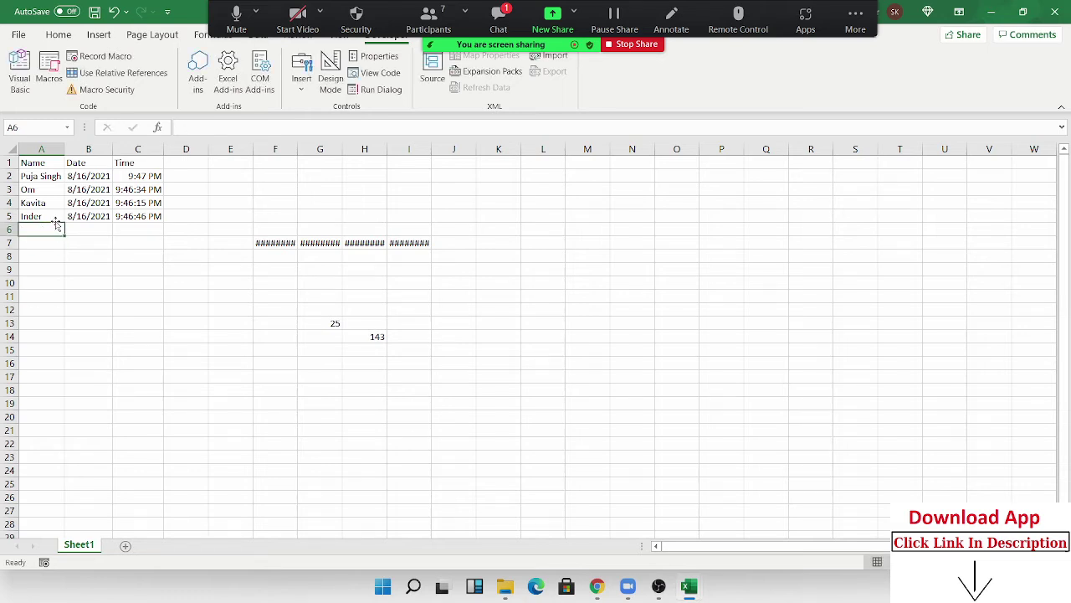
Step: Change the condition to 'If Target.Column = 1 Then' and return to the worksheet
key("alt+F11")
double_click(195, 115)
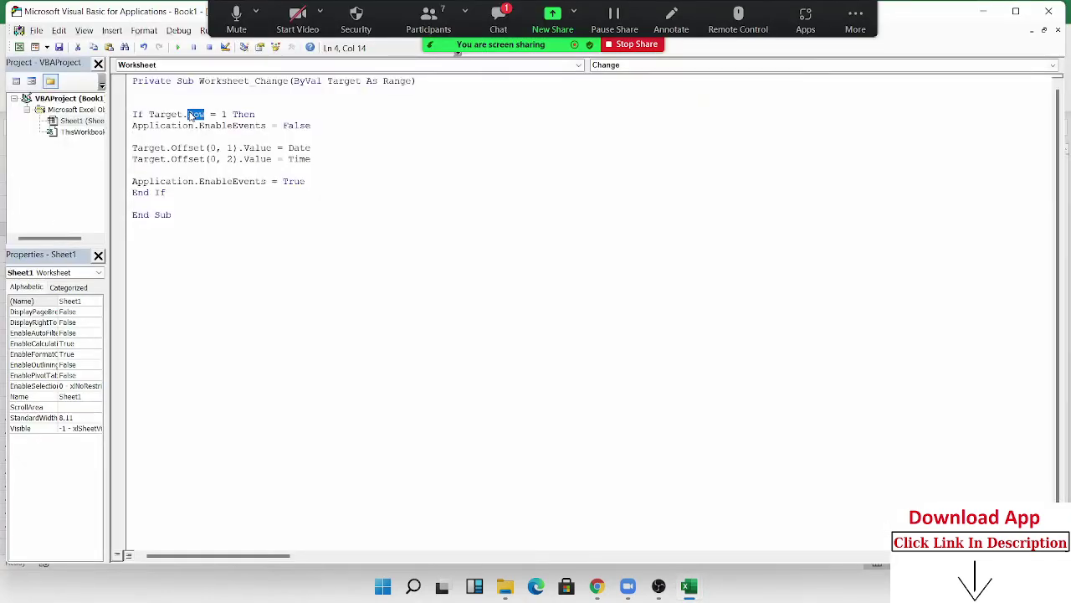
key("BackSpace")
key("BackSpace")
type(".col")
key("Tab")
key("alt+F11")
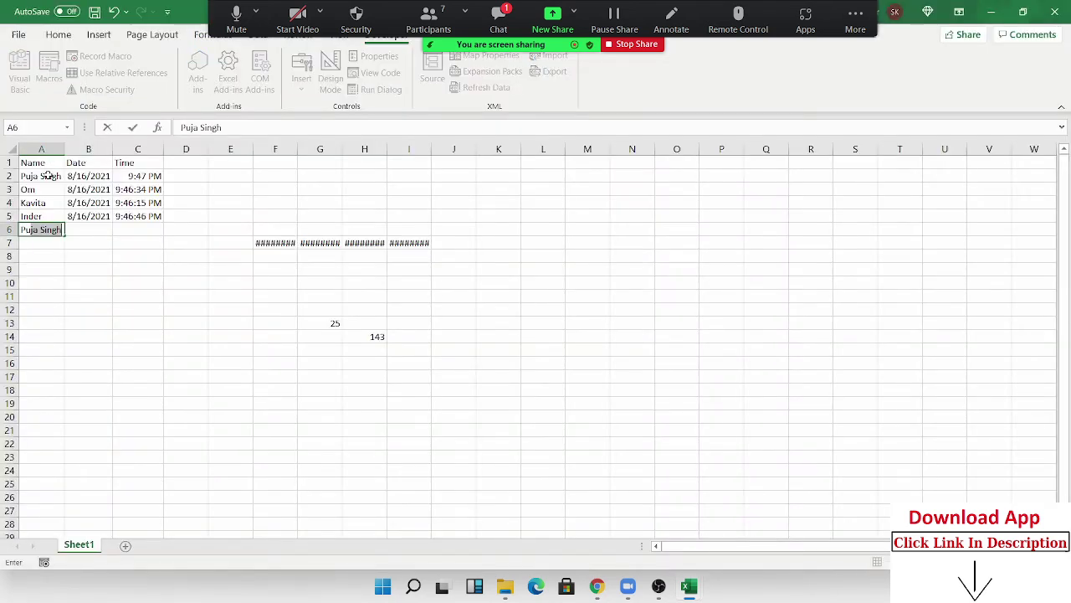
Step: Enter the full name in A6 and 'inter\' in A7 so their dates and times stamp
key("Return")
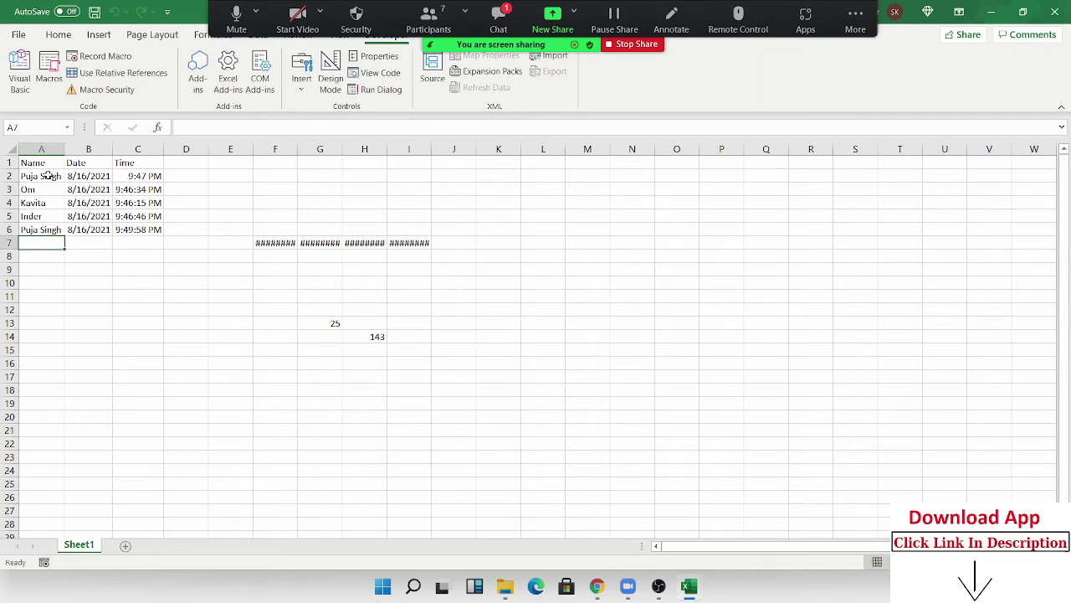
type("inter\\")
key("Return")
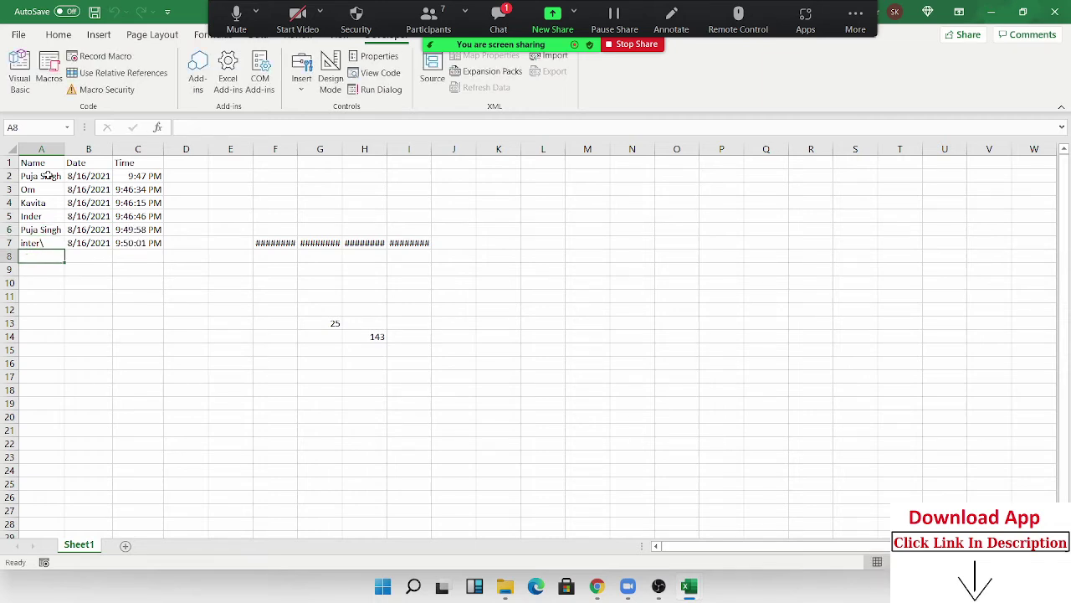
Step: Type xc and xcv test text in three cells outside column A, then return to the code
left_click(480, 332)
type("xc")
left_click(568, 269)
type("xcv")
left_click(567, 203)
type("xcv")
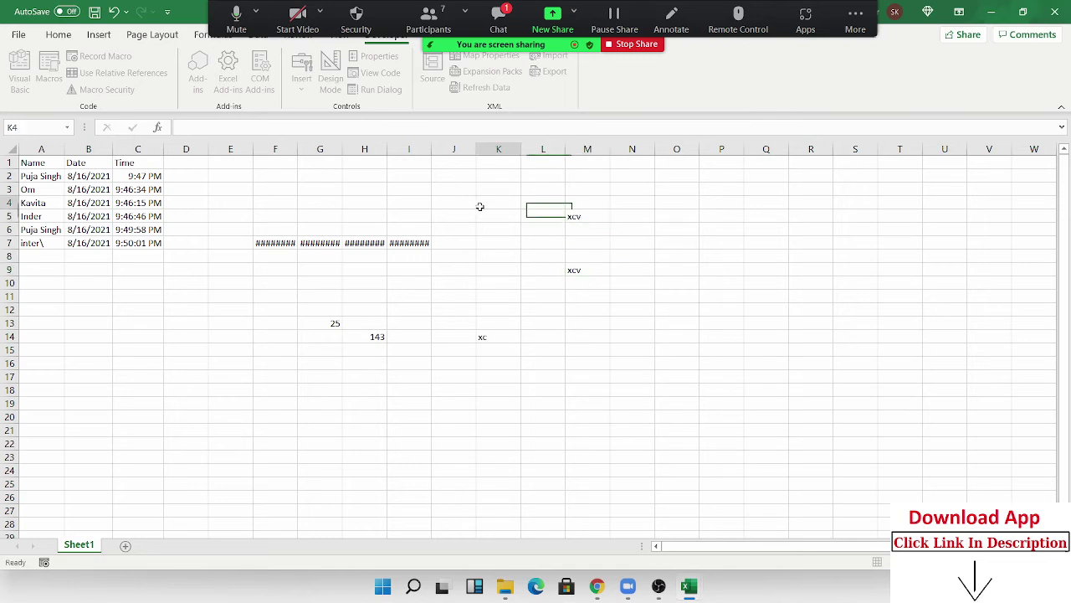
left_click(430, 199)
left_click(127, 258)
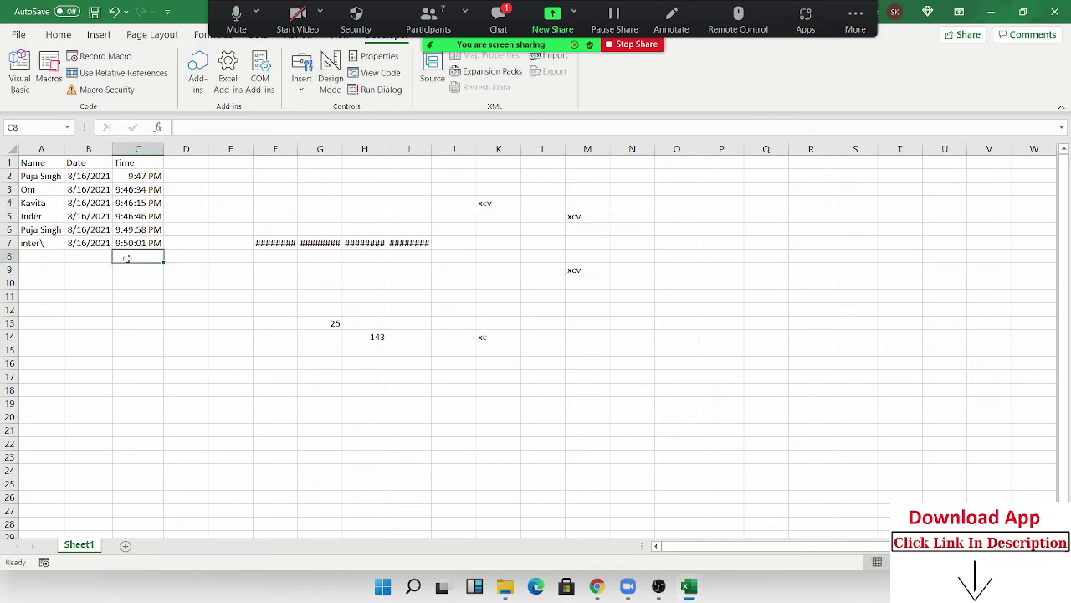
key("alt+F11")
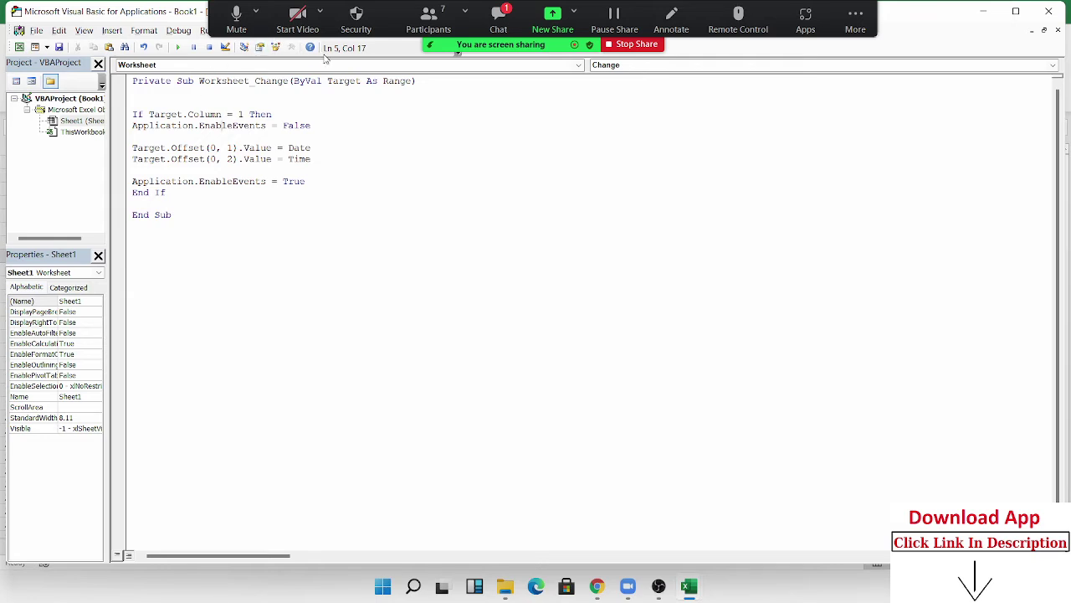
left_click(456, 28)
mouse_move(502, 253)
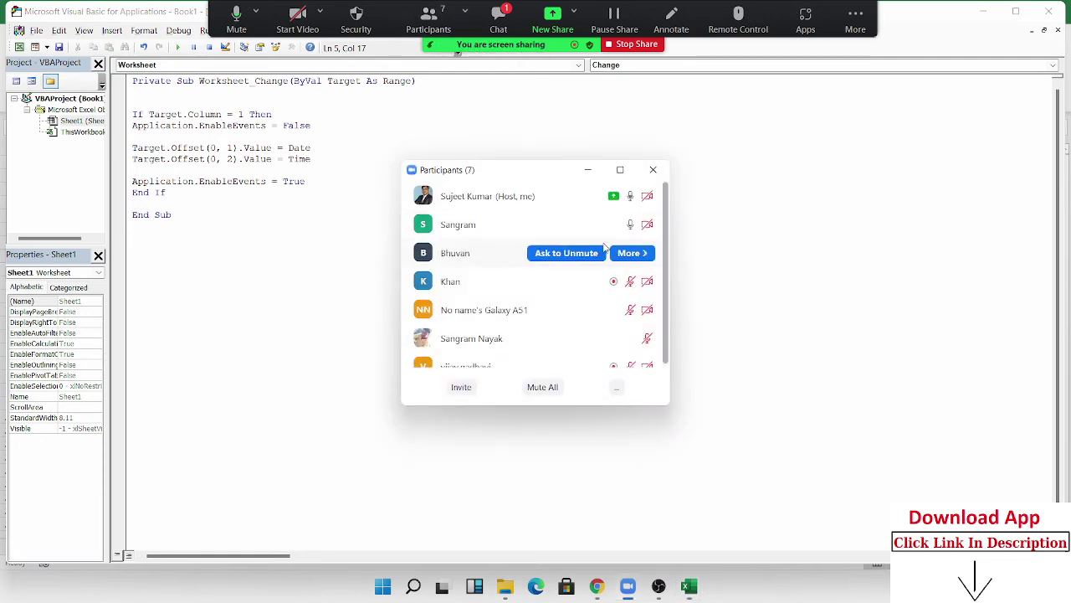
left_click(636, 226)
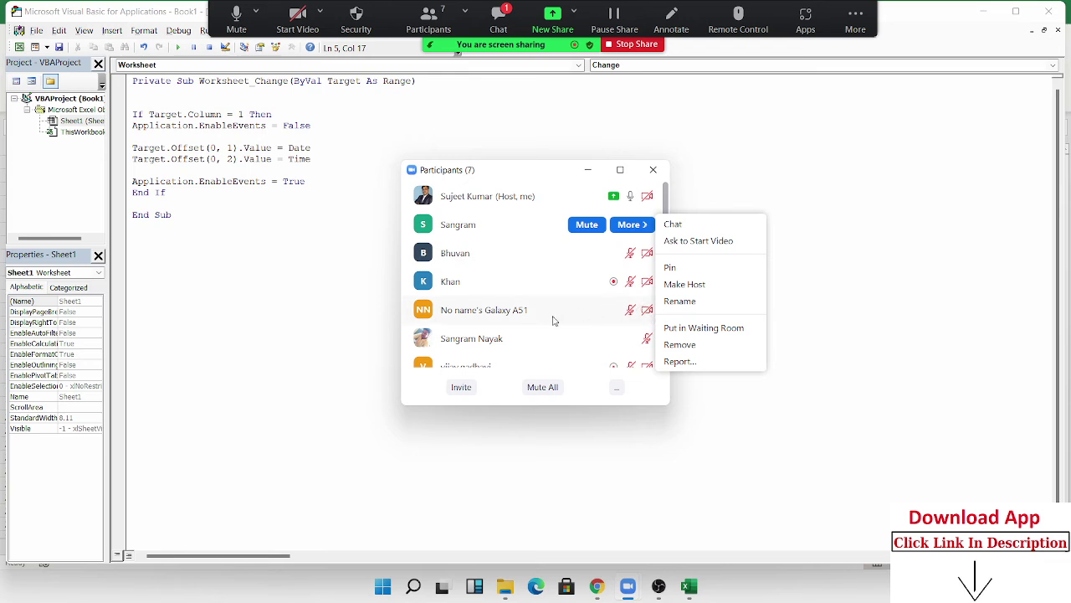
left_click(519, 315)
scroll(517, 312, "down", 1)
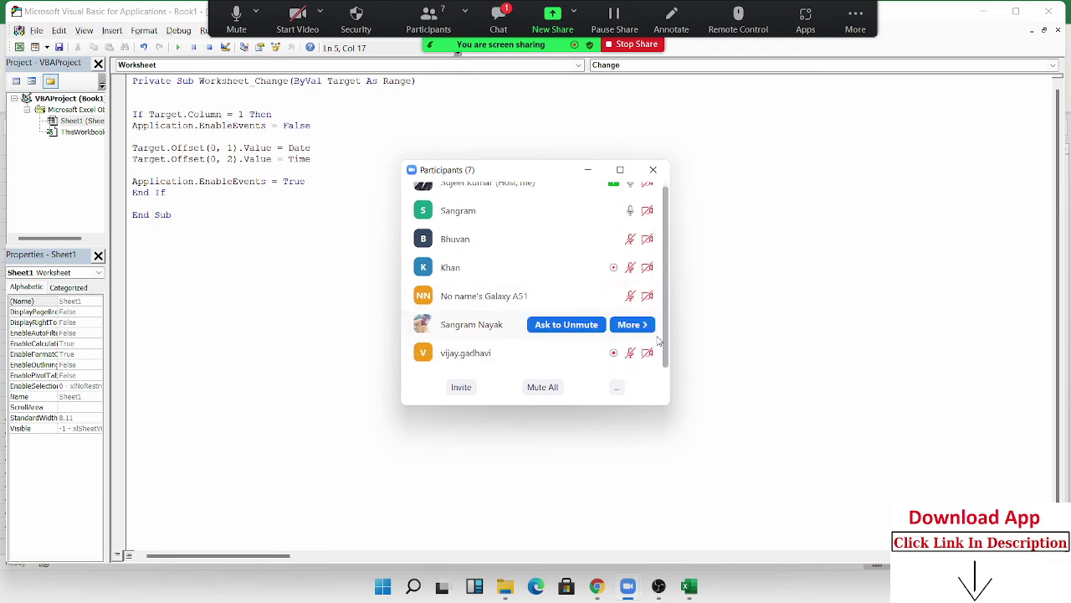
scroll(660, 338, "up", 1)
mouse_move(503, 210)
left_click(650, 232)
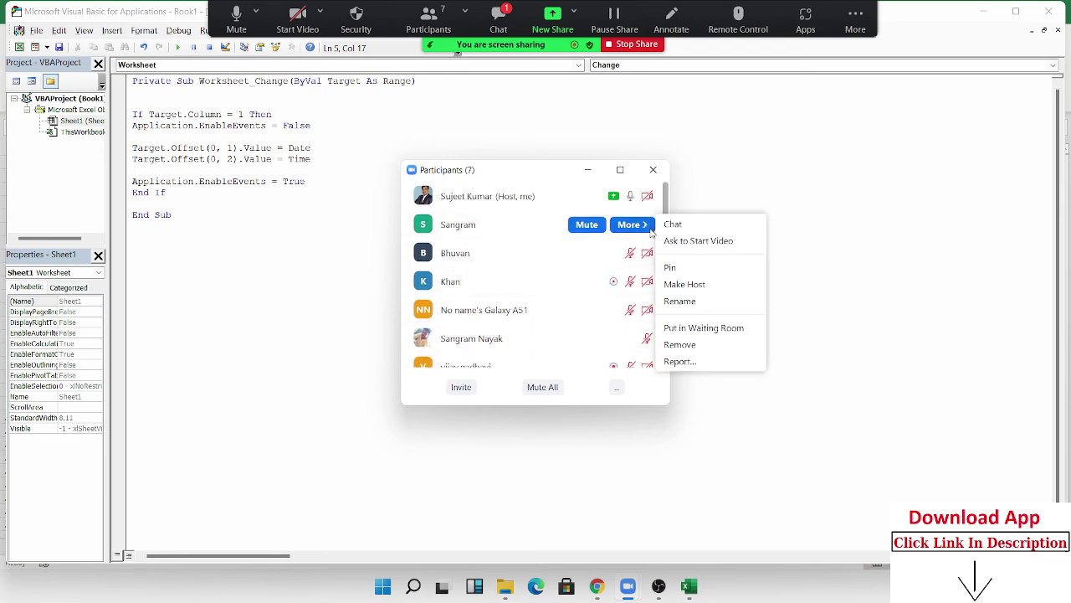
left_click(590, 278)
scroll(590, 277, "down", 1)
mouse_move(471, 324)
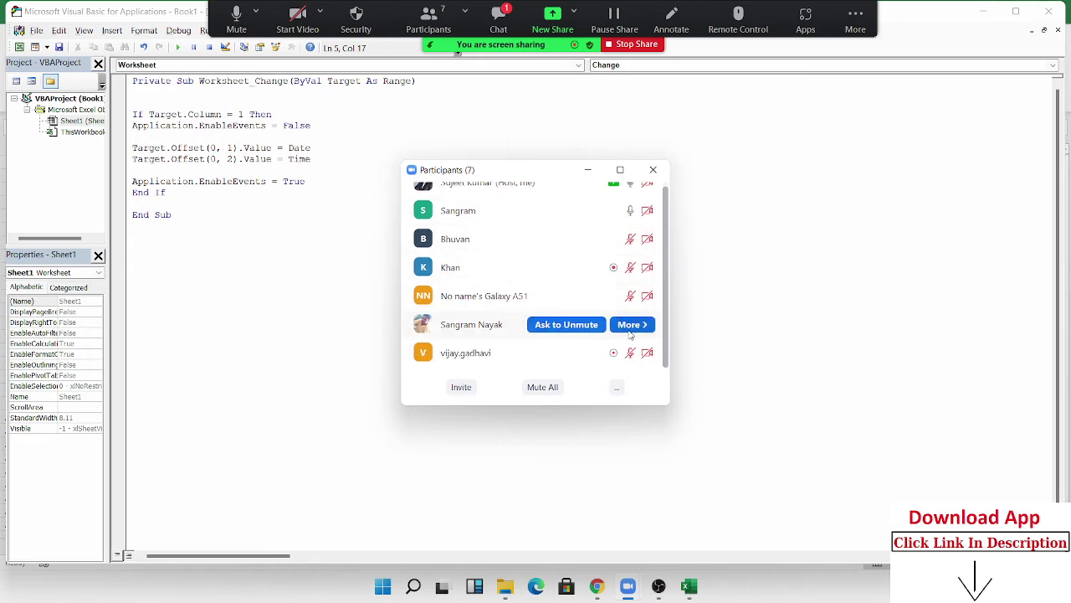
left_click(633, 324)
left_click(705, 411)
left_click(653, 170)
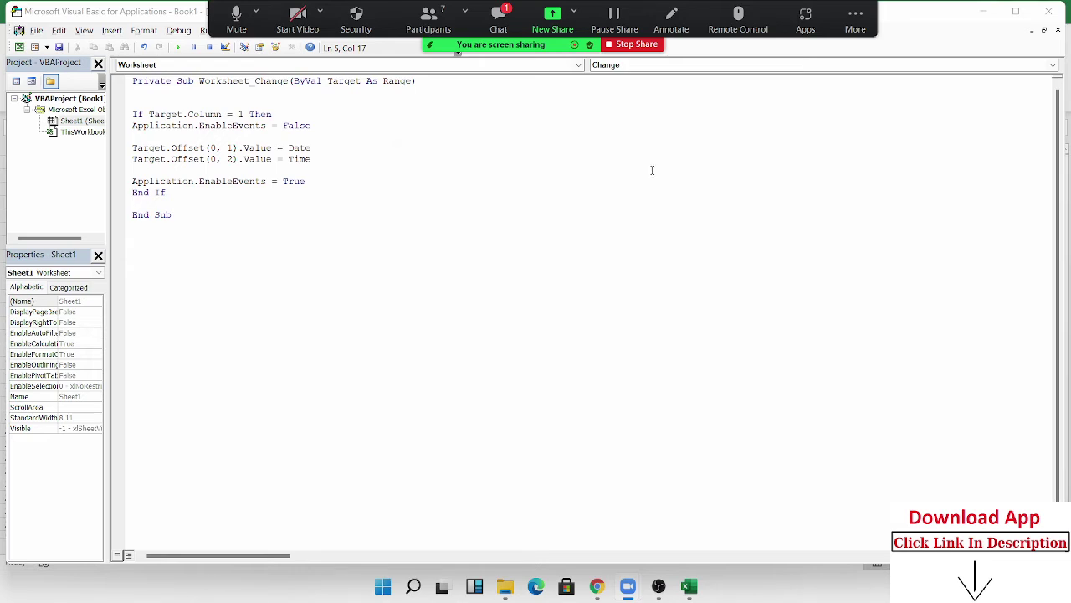
left_click(261, 220)
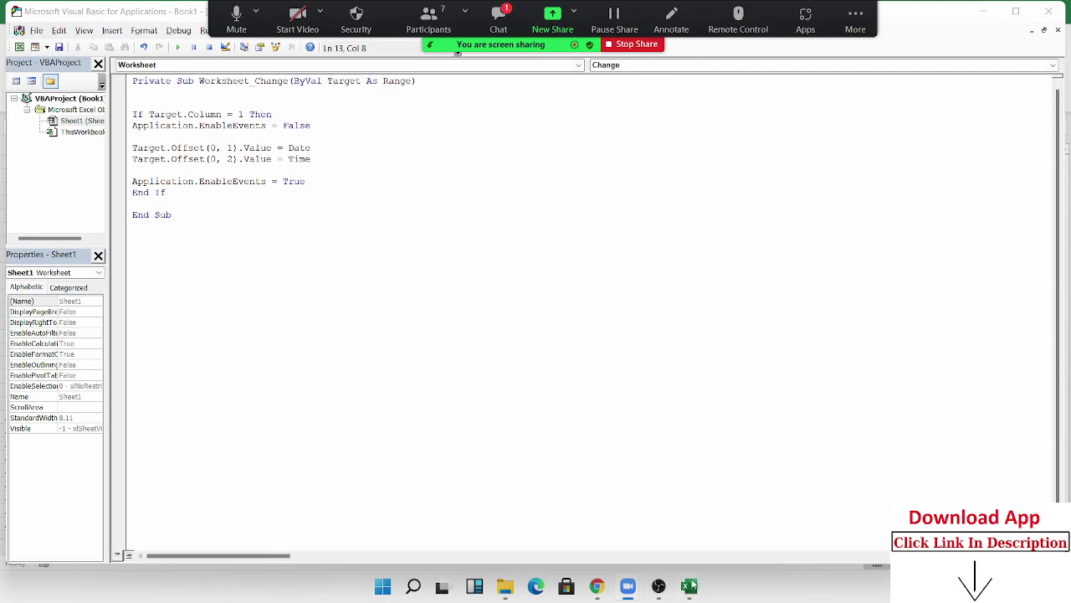
mouse_move(689, 586)
left_click(623, 496)
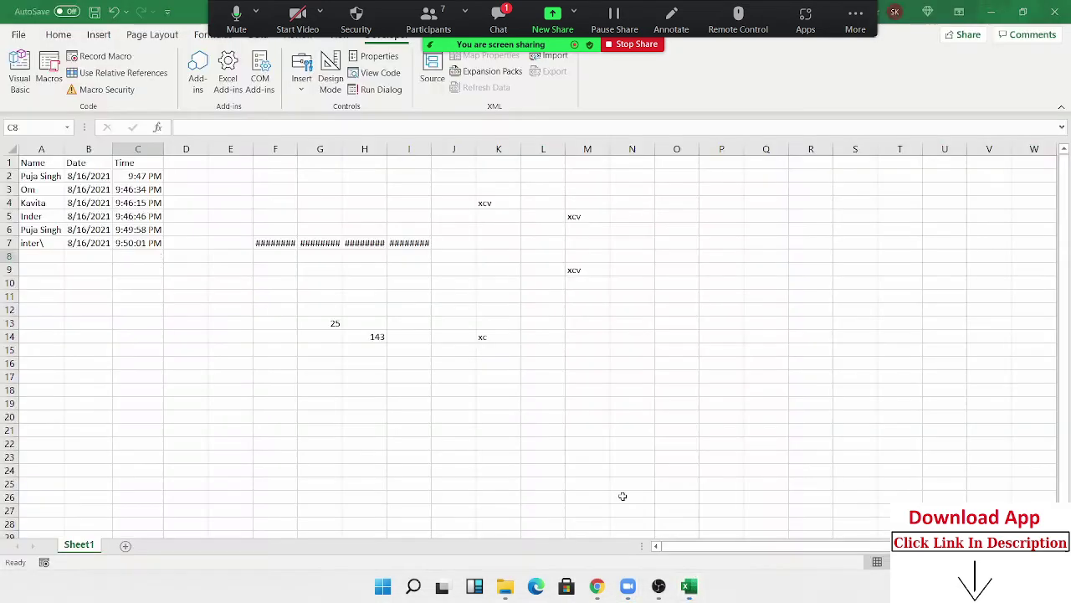
Step: Remove the stray backslash so A7 reads 'inter'
left_click(51, 202)
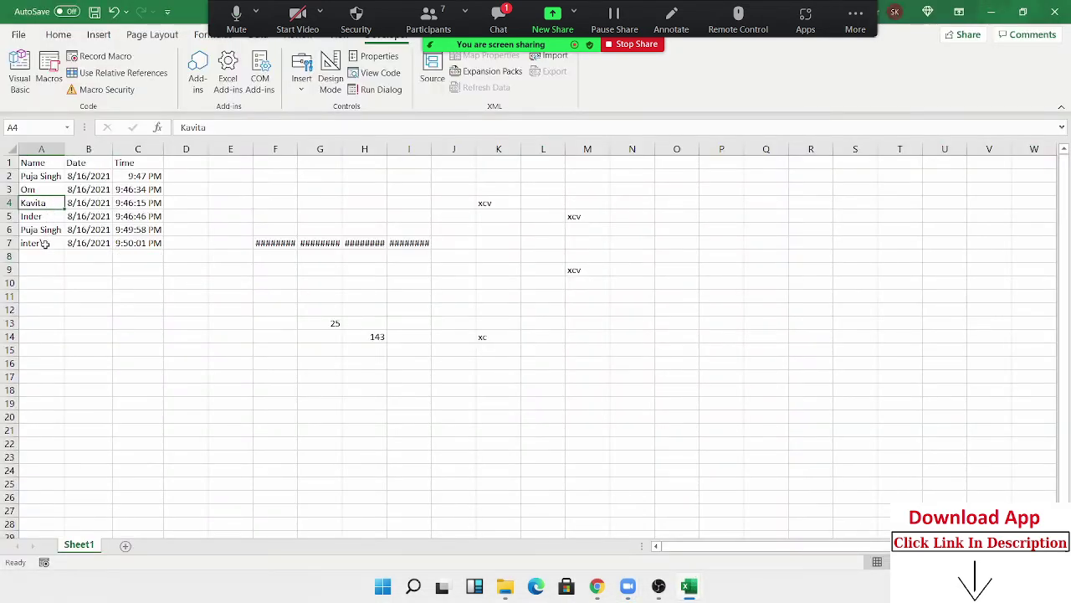
double_click(49, 243)
key("BackSpace")
key("Return")
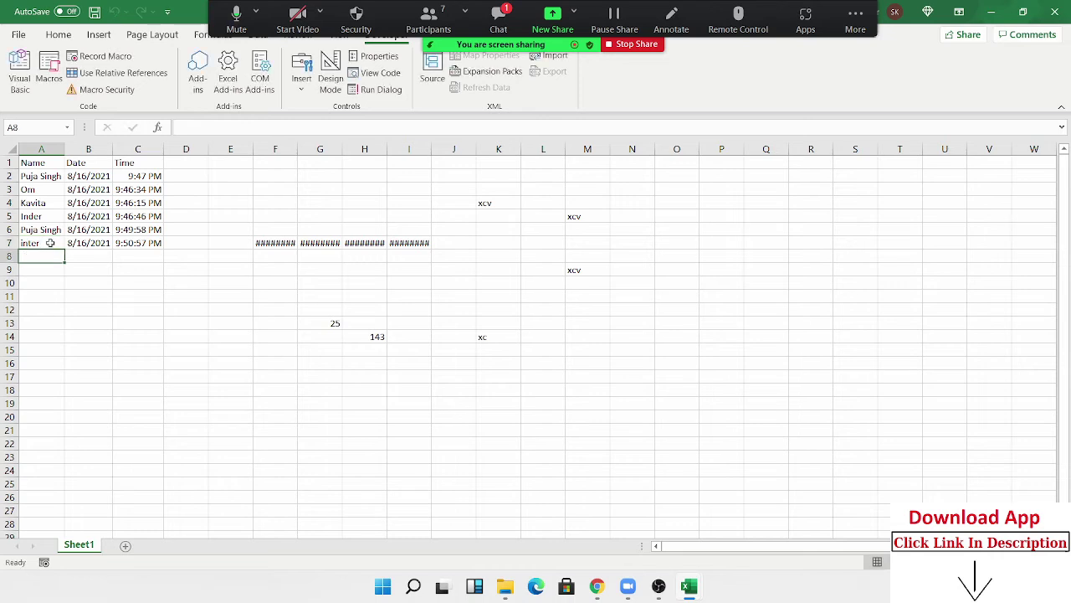
Step: Enter a new name in A8 so 8/16/2021 and 9:51:02 PM fill in beside it
key("Up")
key("Up")
key("Up")
key("Up")
key("Down")
key("Down")
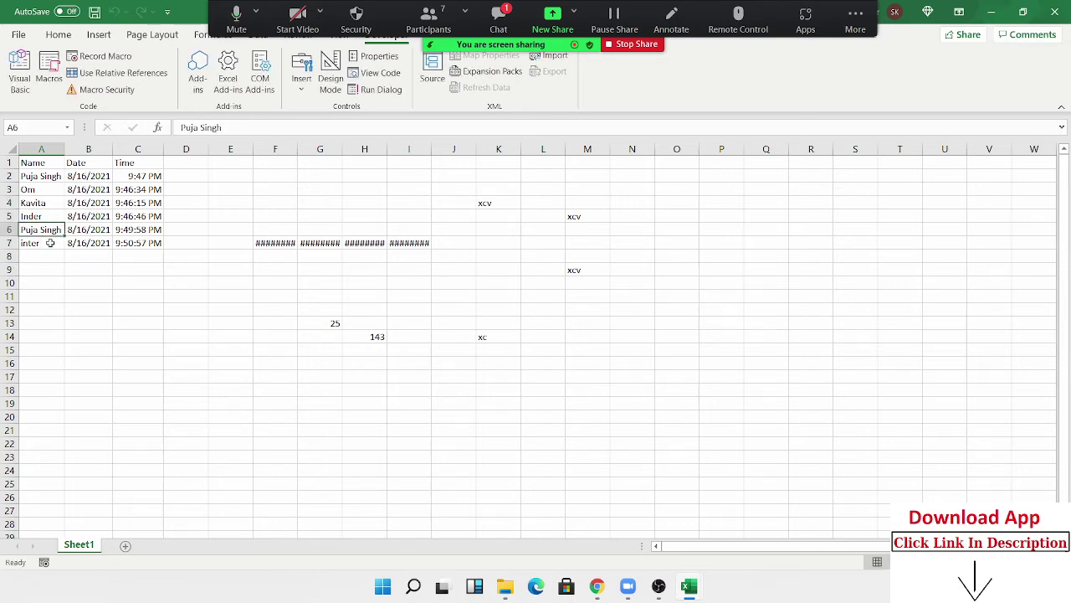
key("Down")
key("Down")
type("OM")
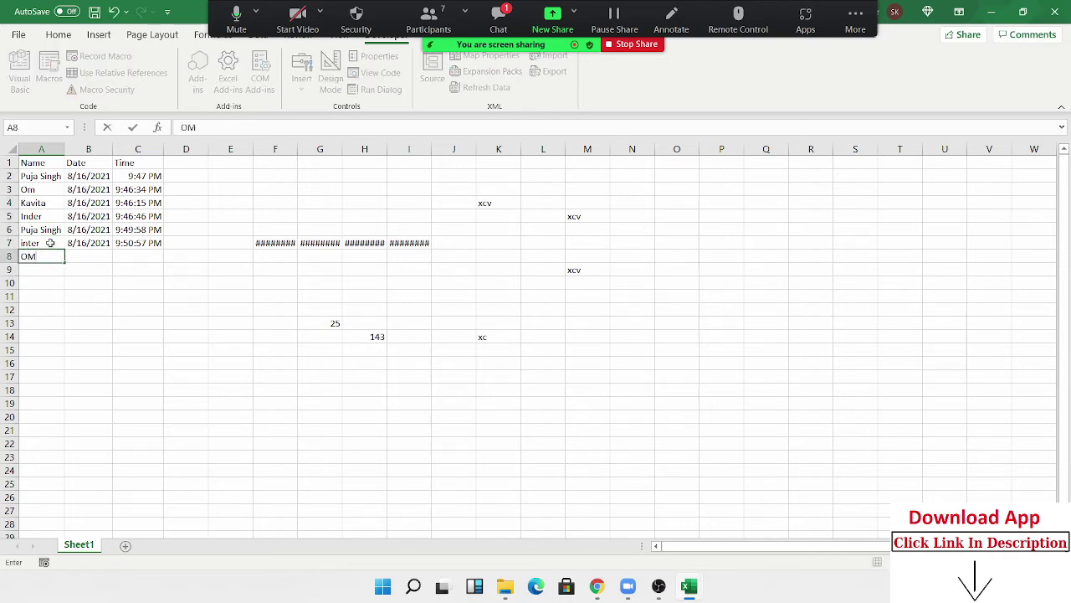
key("Return")
key("Up")
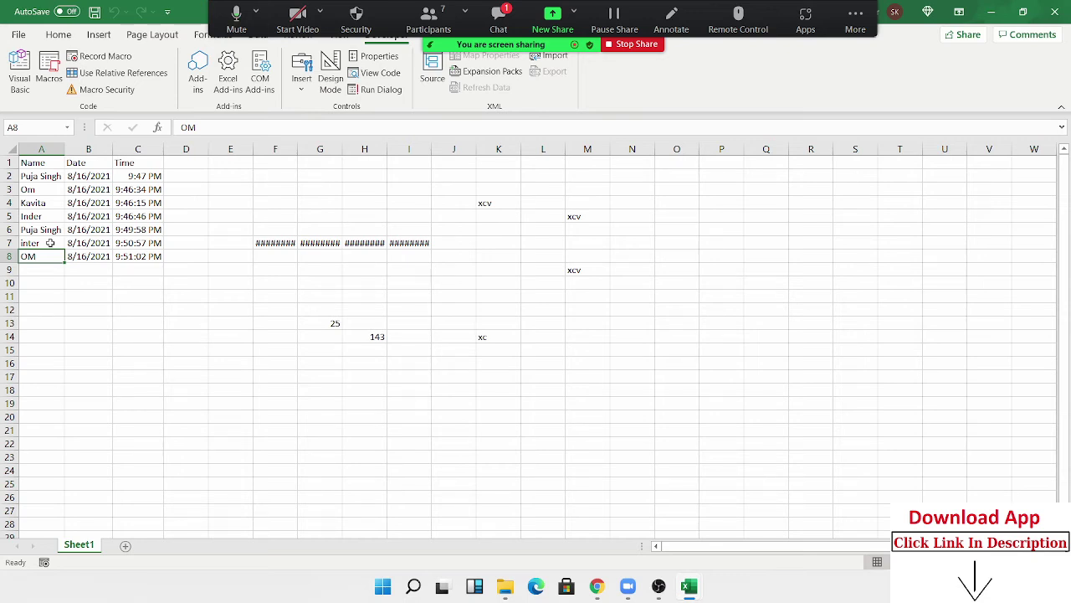
Step: Minimize the VBA editor to return to the Book1 worksheet
key("alt+Tab")
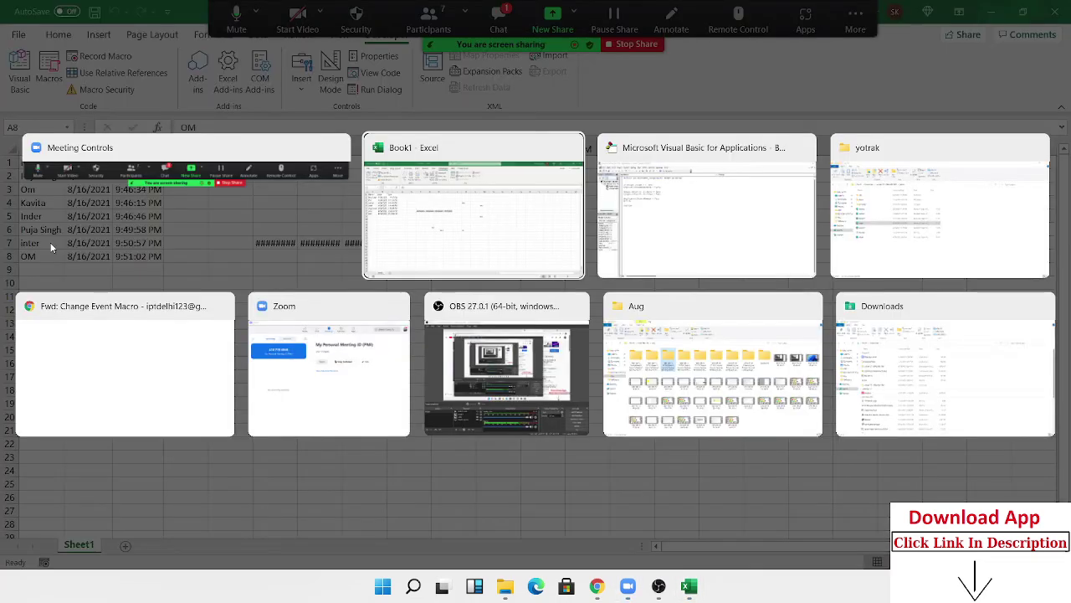
key("alt+Tab")
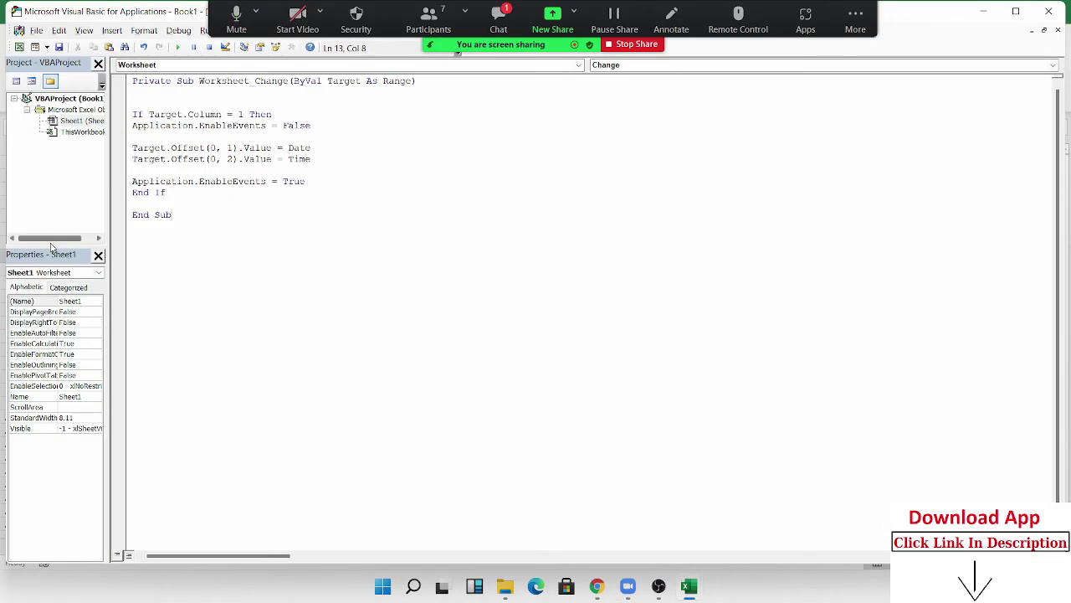
left_click(975, 17)
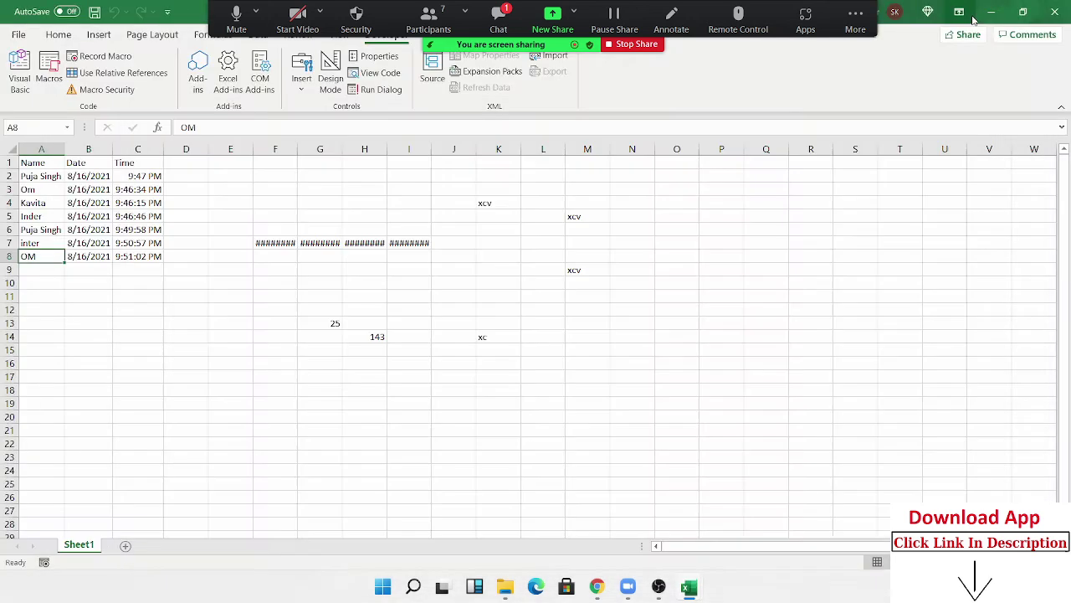
Step: Enter a new name in A9, auto-stamping 8/16/2021 and 9:51:45 PM, then select the table rows
left_click(49, 275)
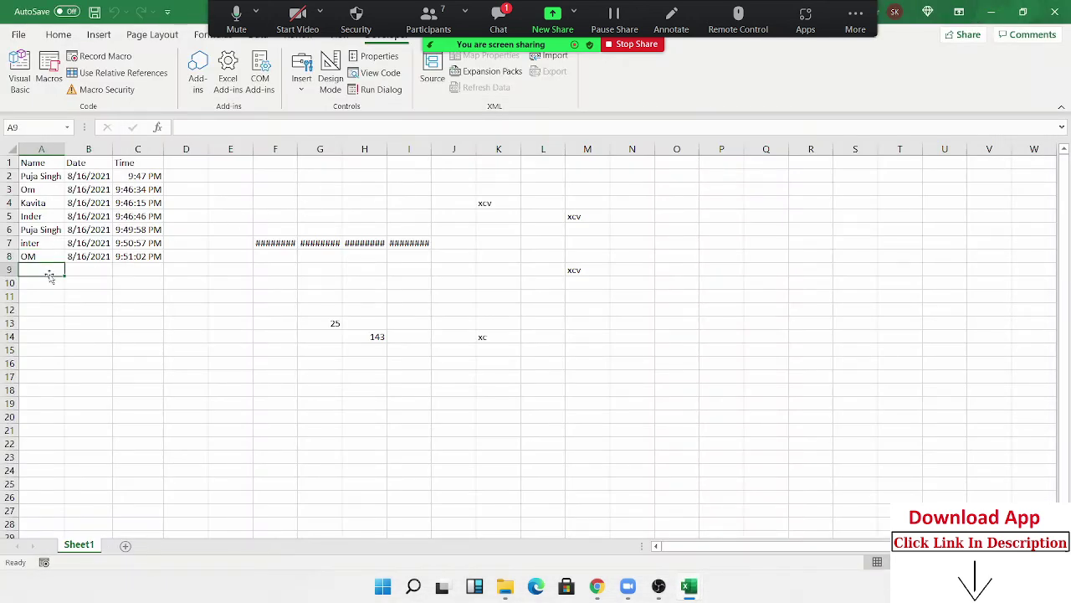
type("Inder")
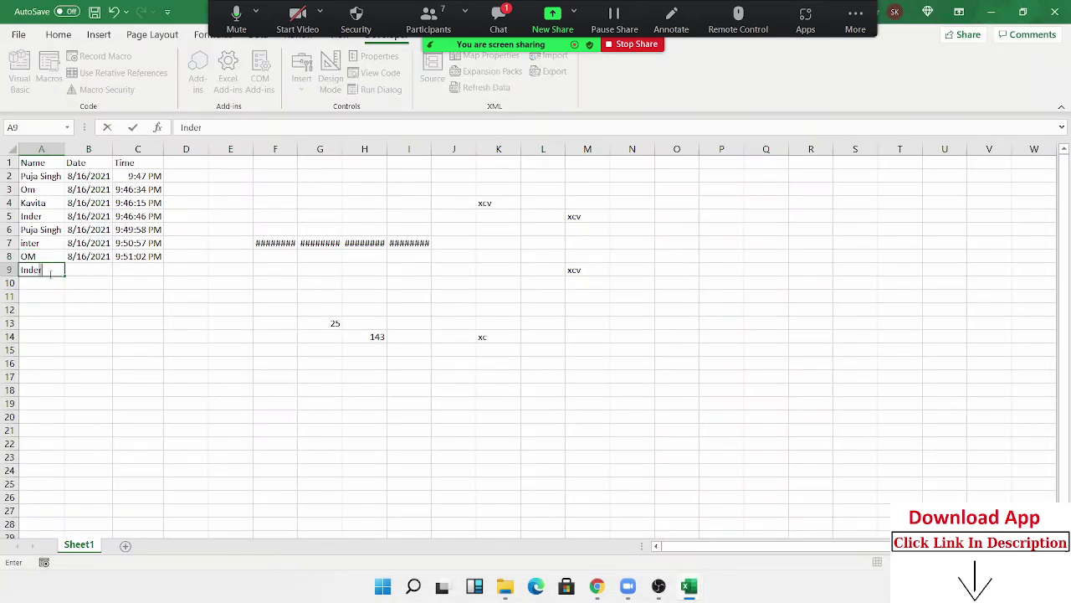
type("\\")
key("Return")
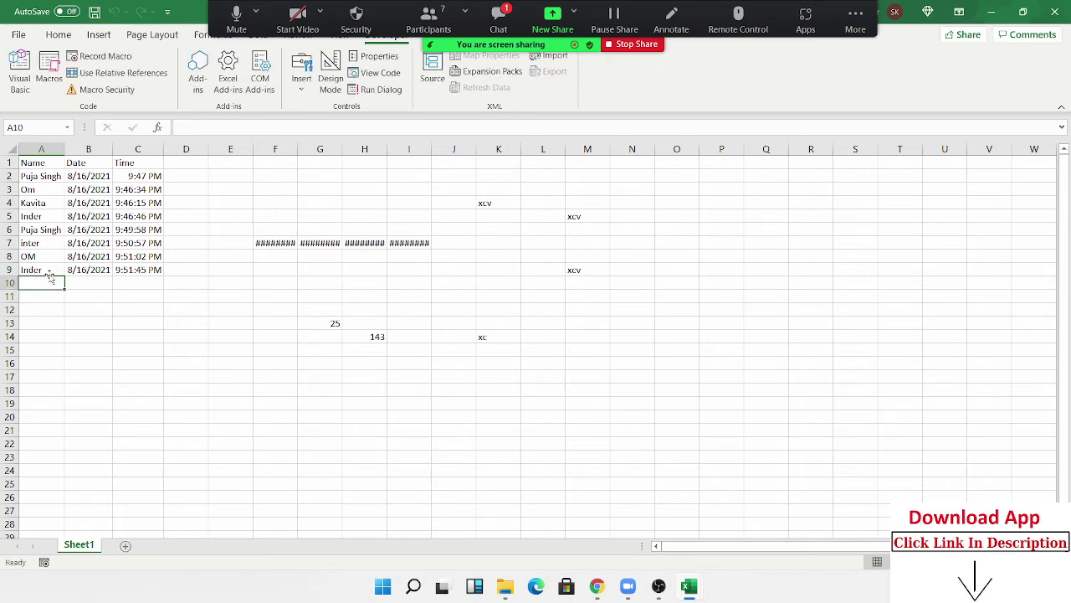
left_click_drag(50, 277, 51, 335)
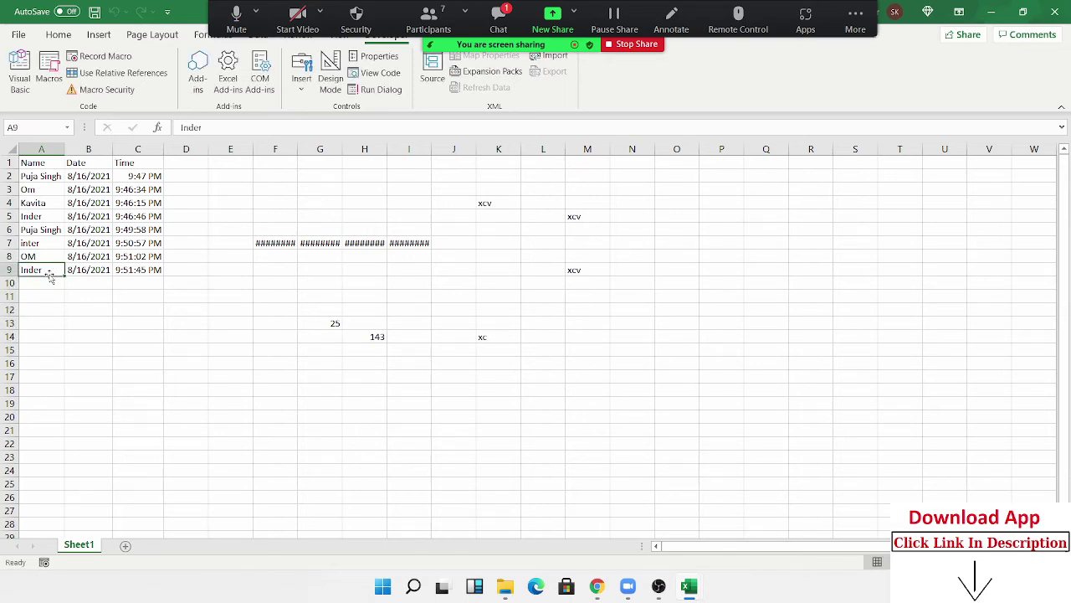
mouse_move(50, 276)
left_mouse_down()
mouse_move(41, 203)
mouse_move(139, 176)
left_mouse_up()
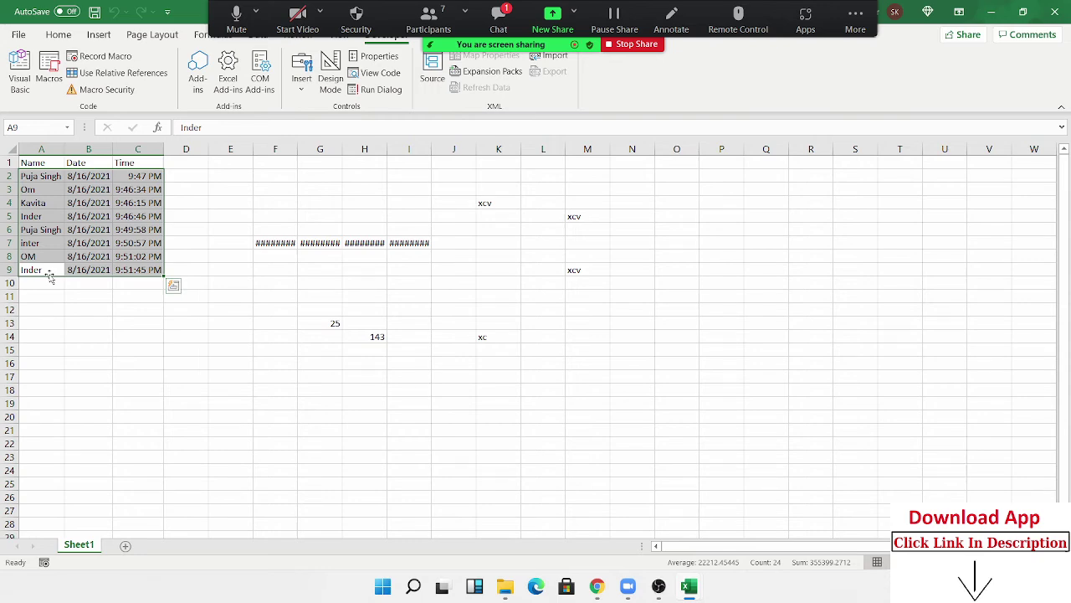
key("alt+F11")
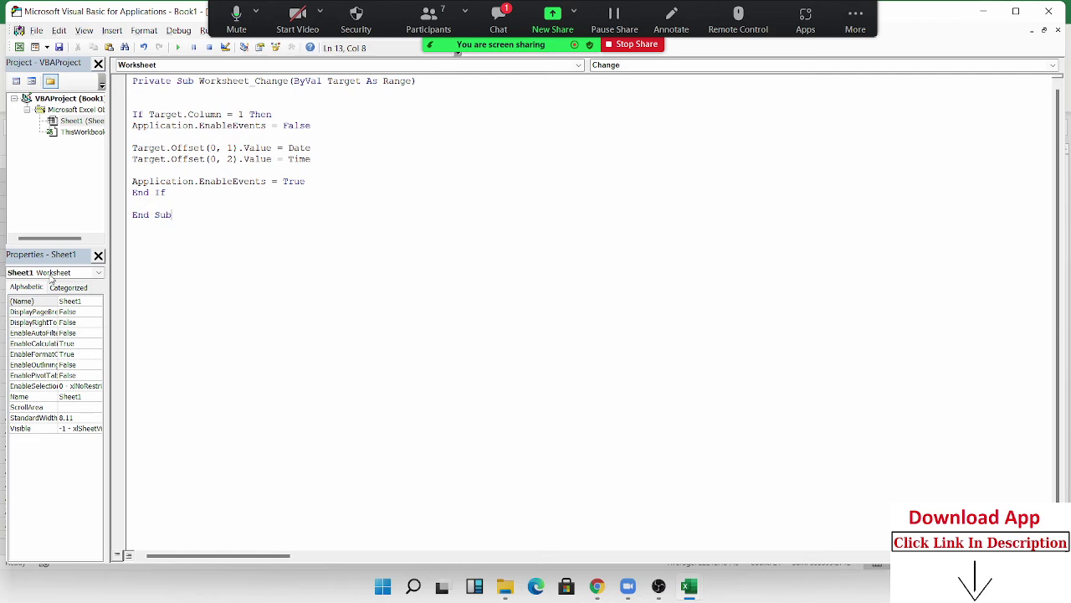
key("ctrl+a")
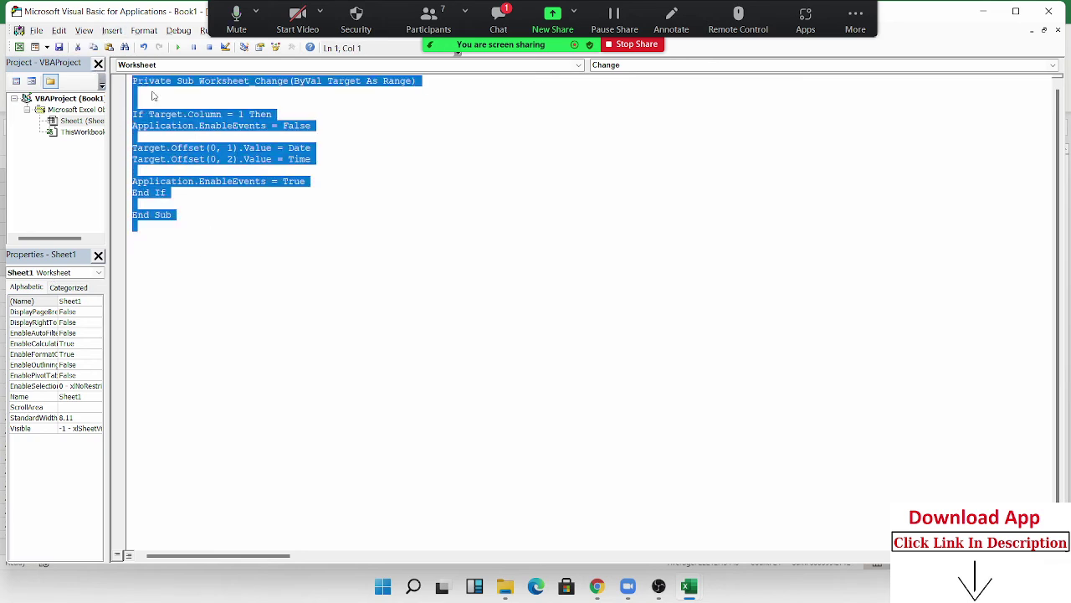
left_click(172, 115)
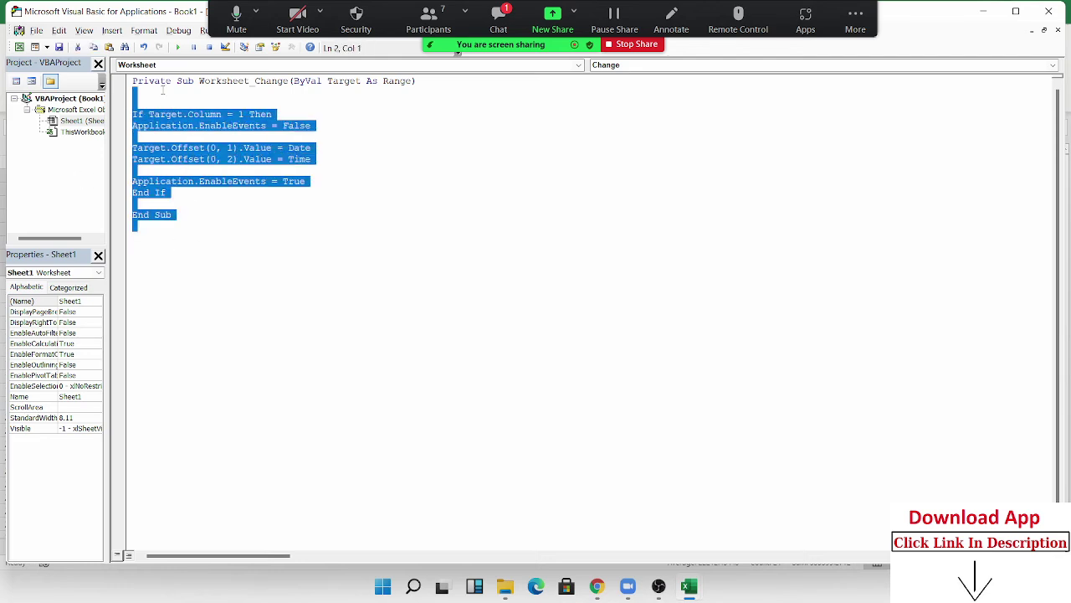
key("ctrl+a")
left_click(233, 220)
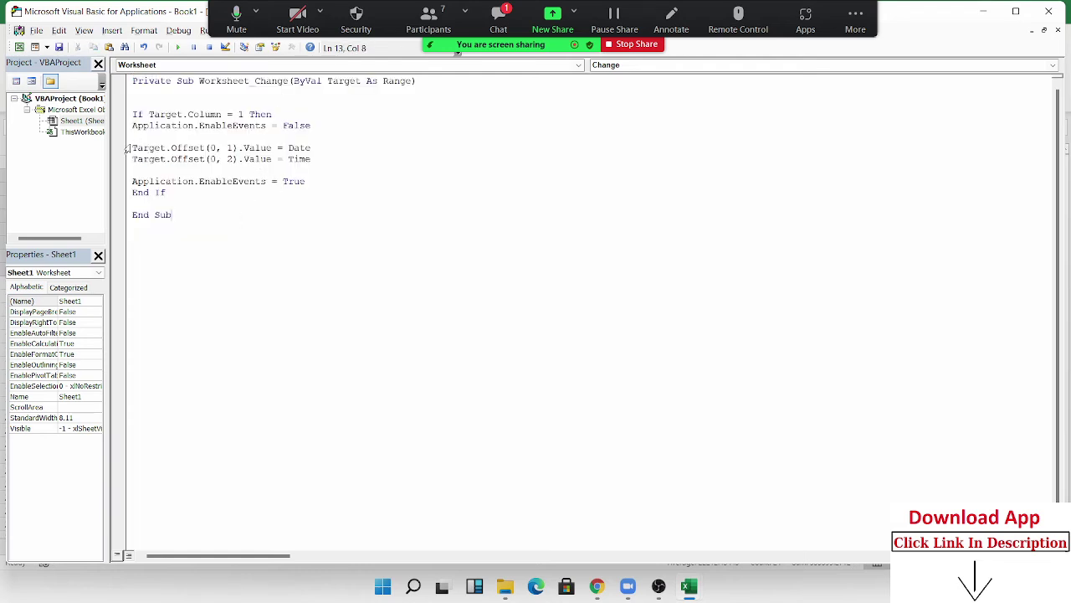
left_click_drag(132, 148, 155, 167)
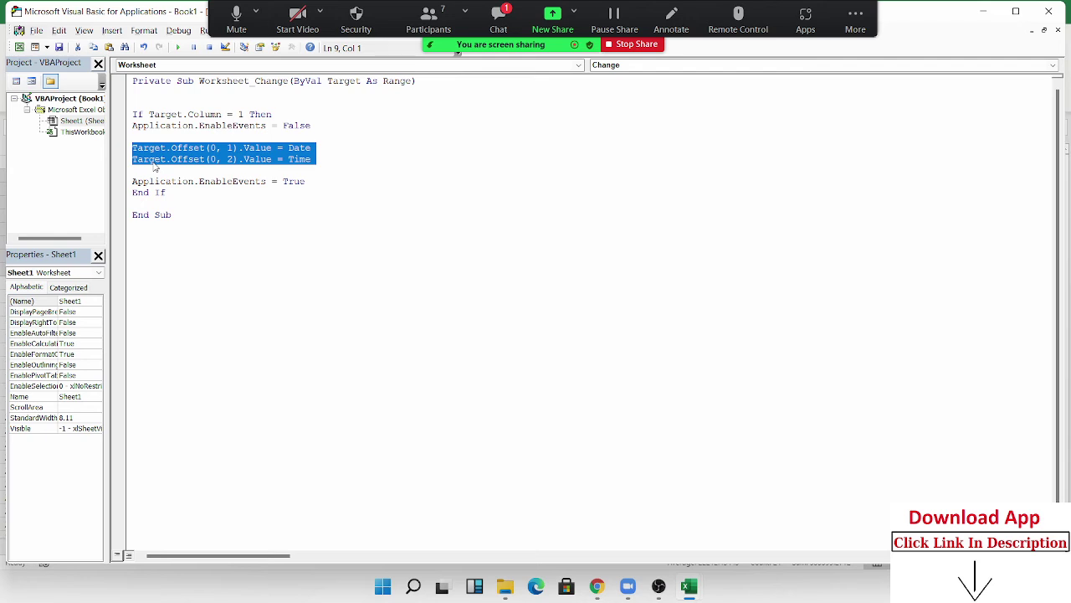
key("Up")
key("Up")
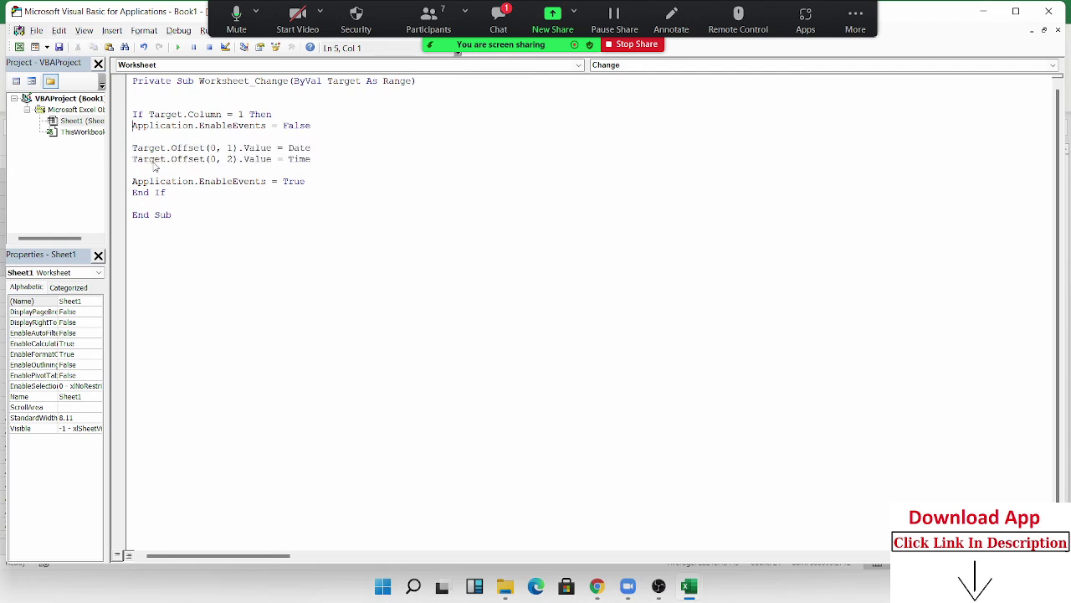
key("shift+Up")
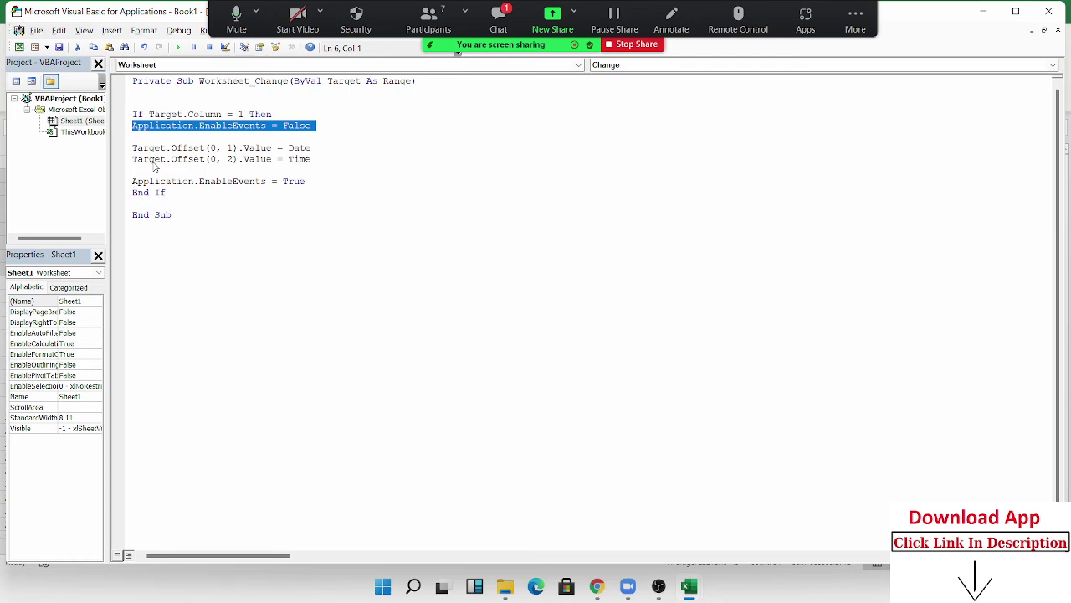
key("Down")
key("Down")
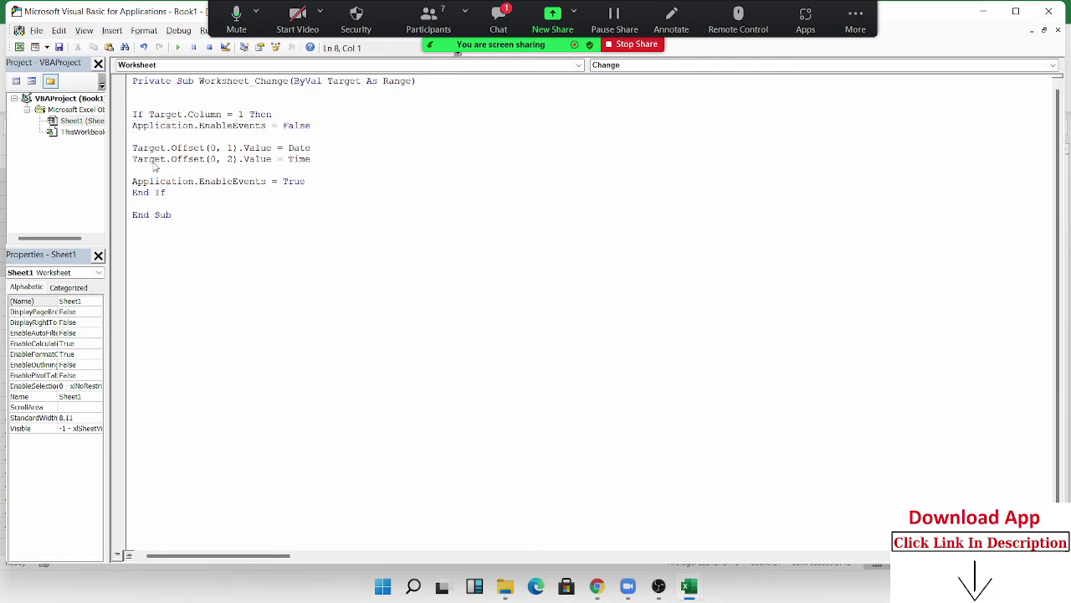
key("Down")
key("shift+Down")
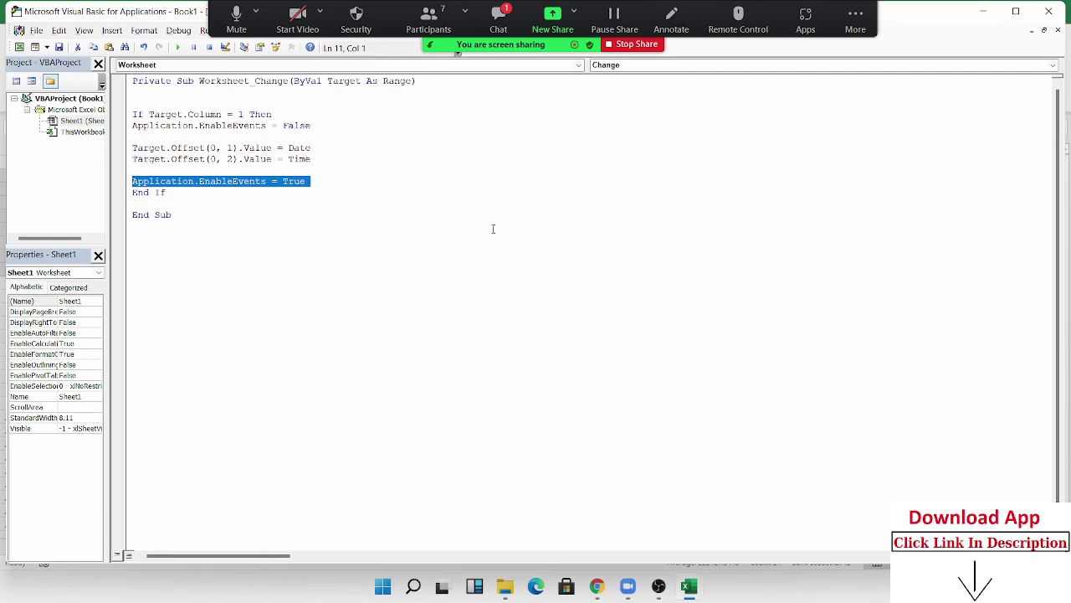
left_click(1056, 17)
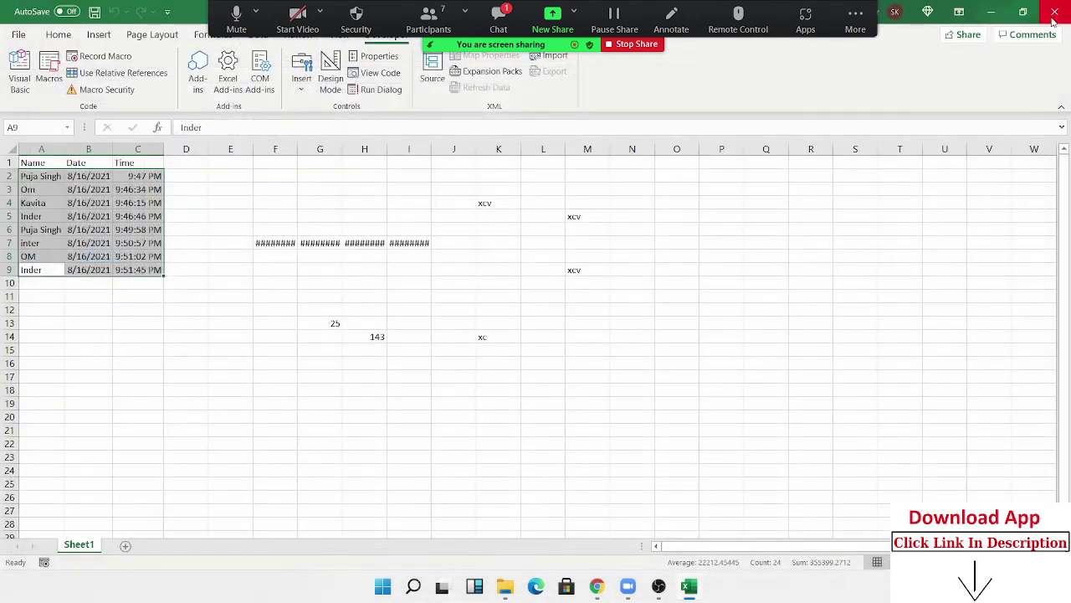
Step: Open the recent 'change event' workbook
left_click(94, 244)
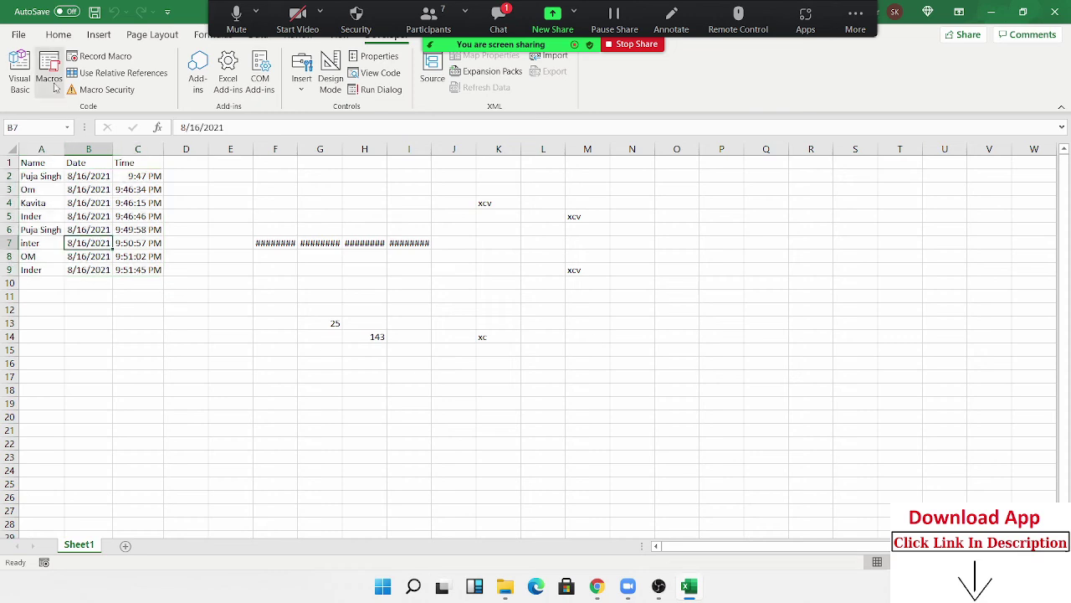
left_click(18, 34)
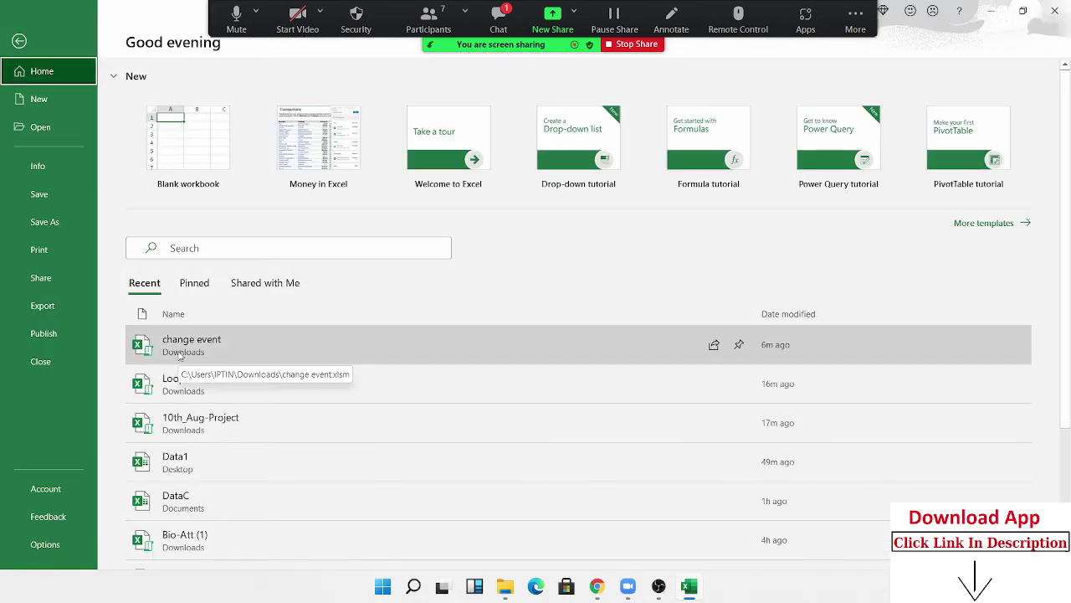
left_click(180, 352)
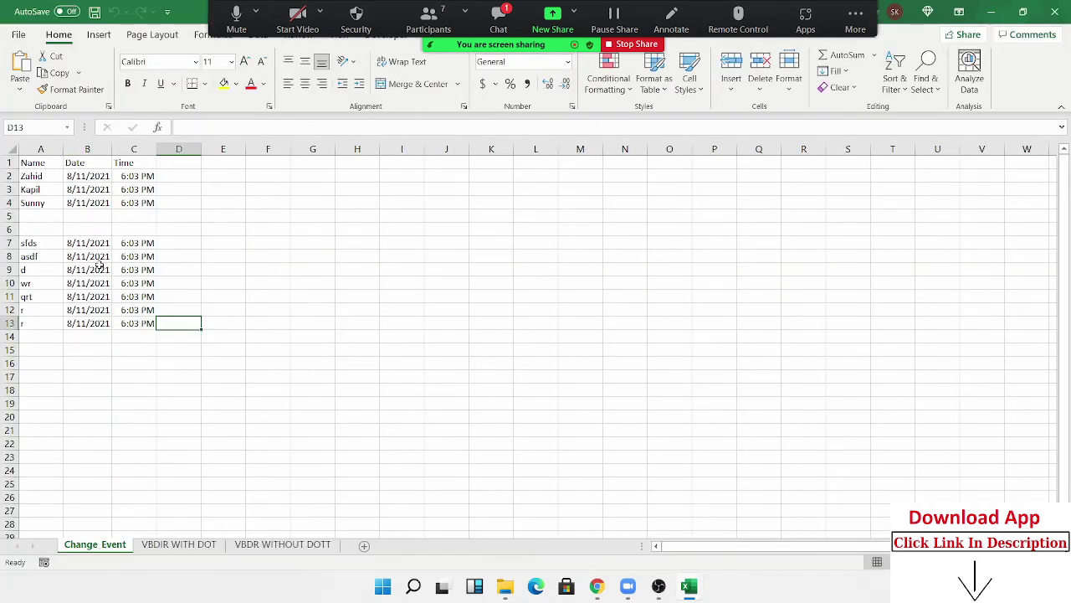
Step: Compare the VBDIR WITH DOT and VBDR WITHOUT DOTT sheets, ending on VBDIR WITH DOT at A3
left_click(201, 545)
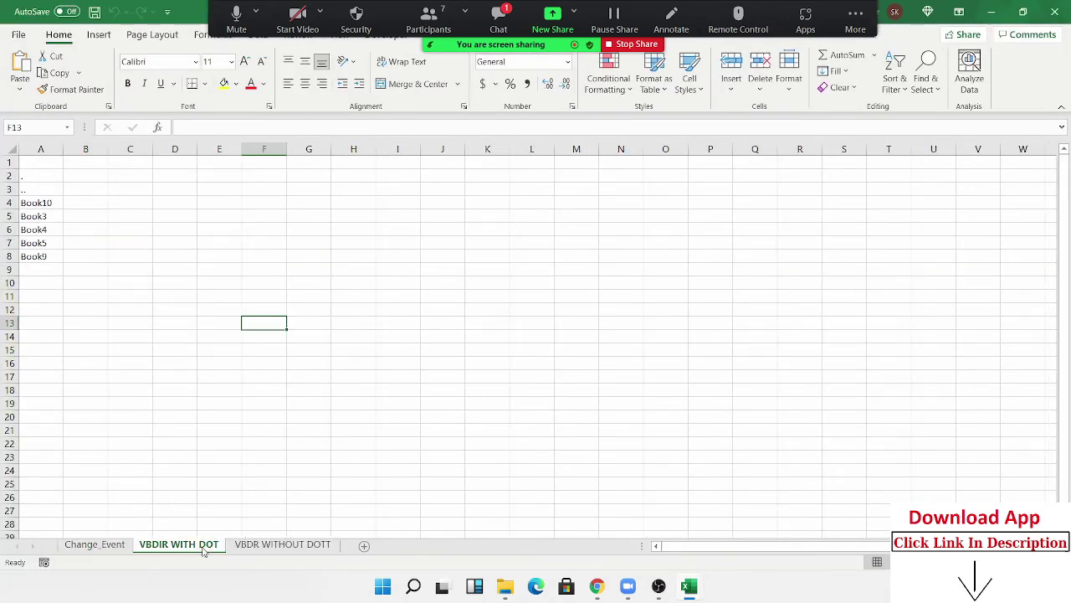
left_click(249, 549)
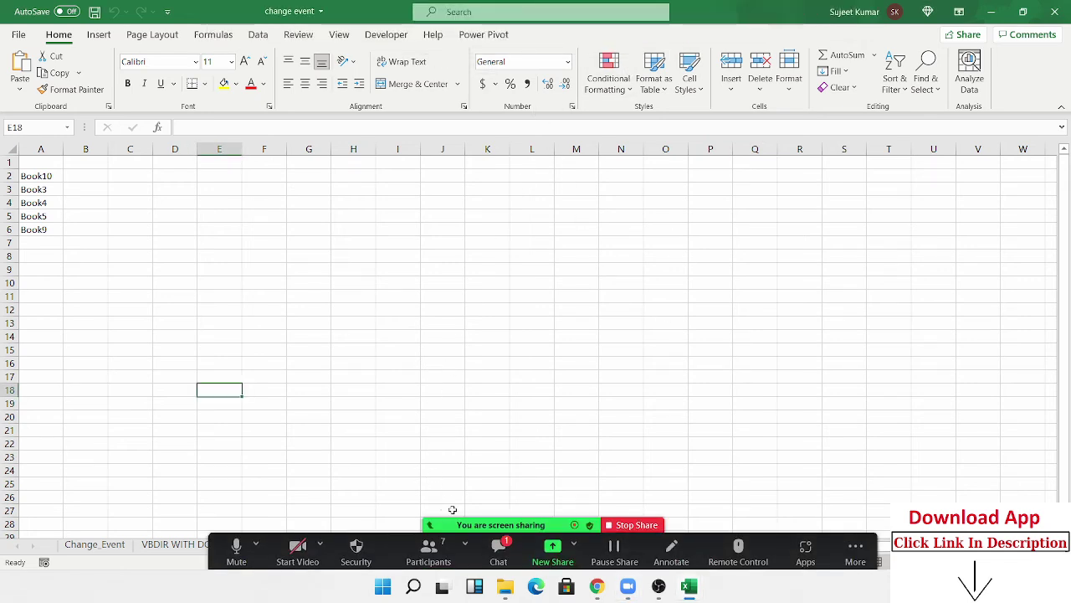
left_click(498, 549)
left_click(643, 159)
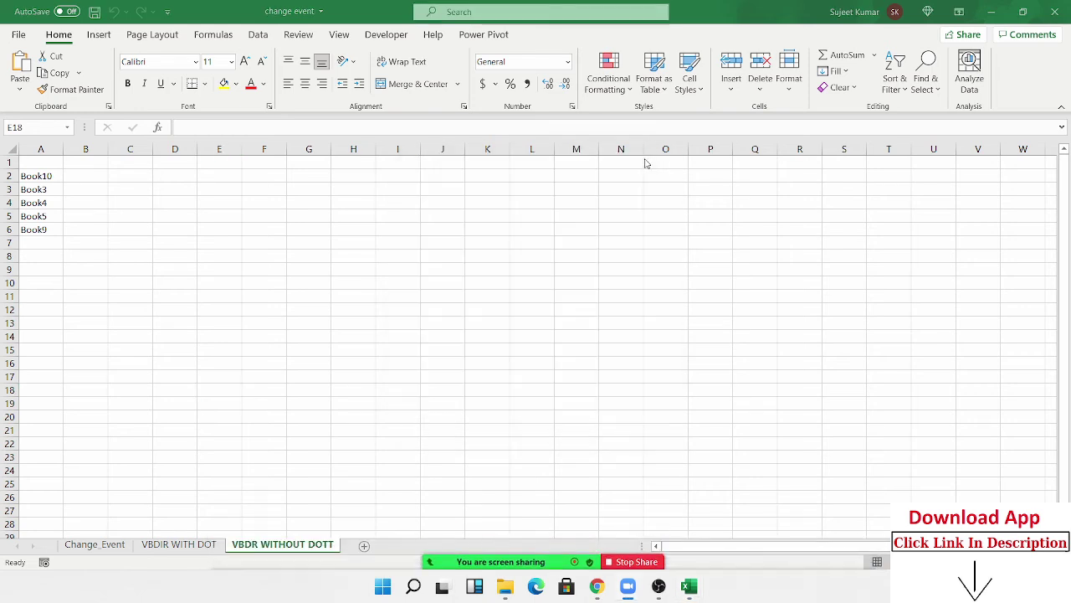
left_click(180, 545)
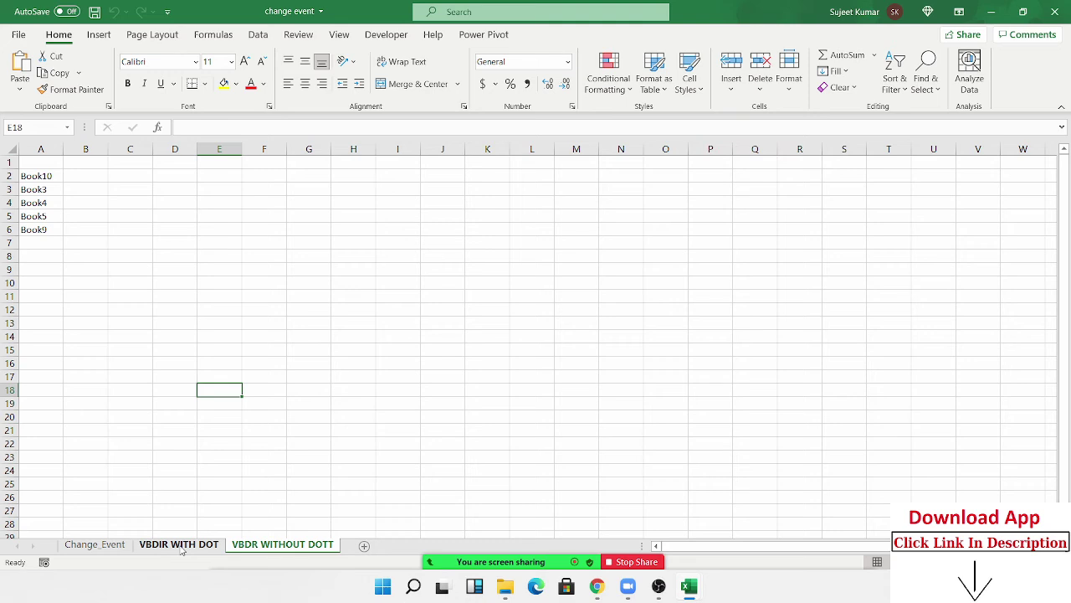
left_click(180, 546)
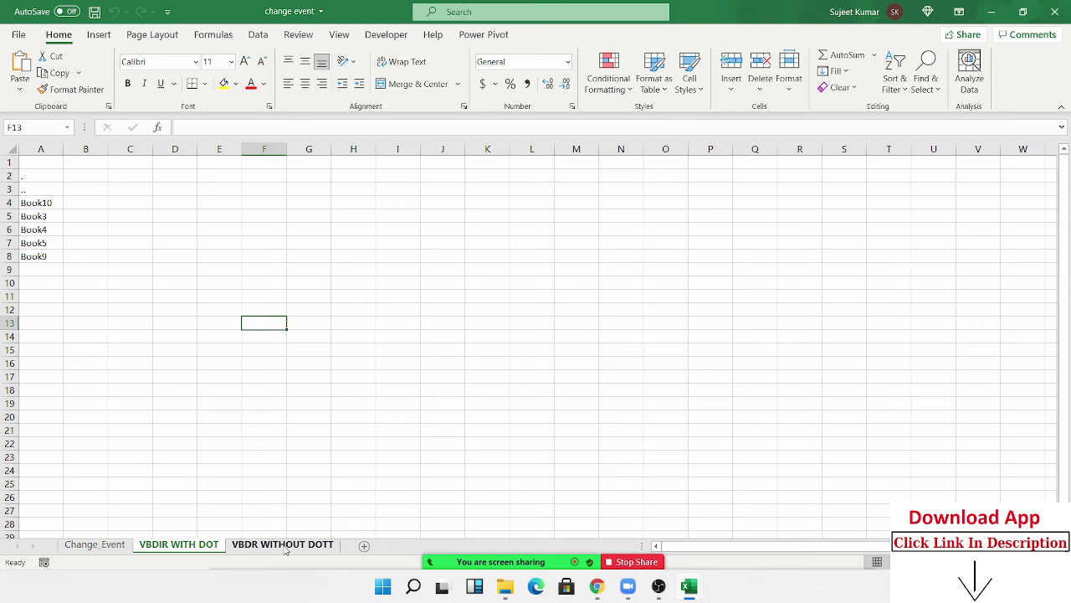
left_click(285, 546)
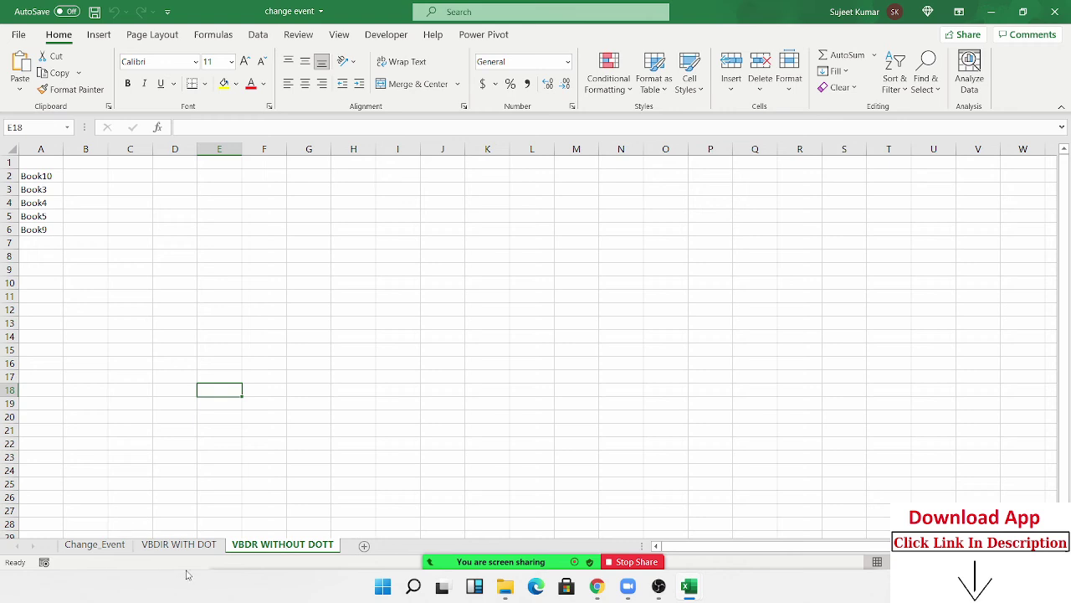
left_click(178, 544)
left_click(41, 191)
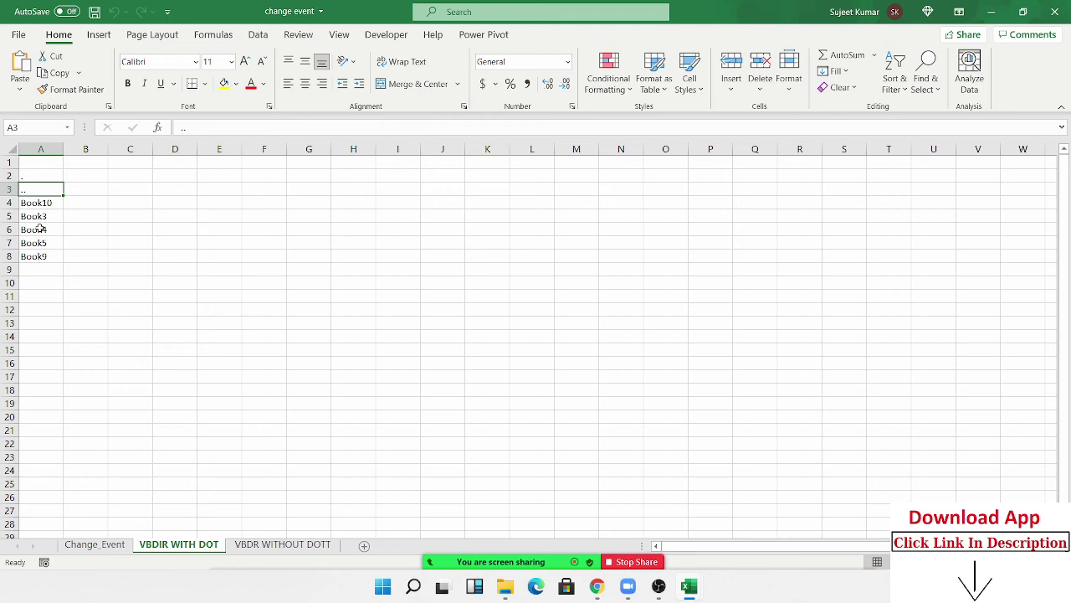
Step: Open Module1 in the Visual Basic editor from the Developer tab
left_click(386, 34)
left_click(24, 82)
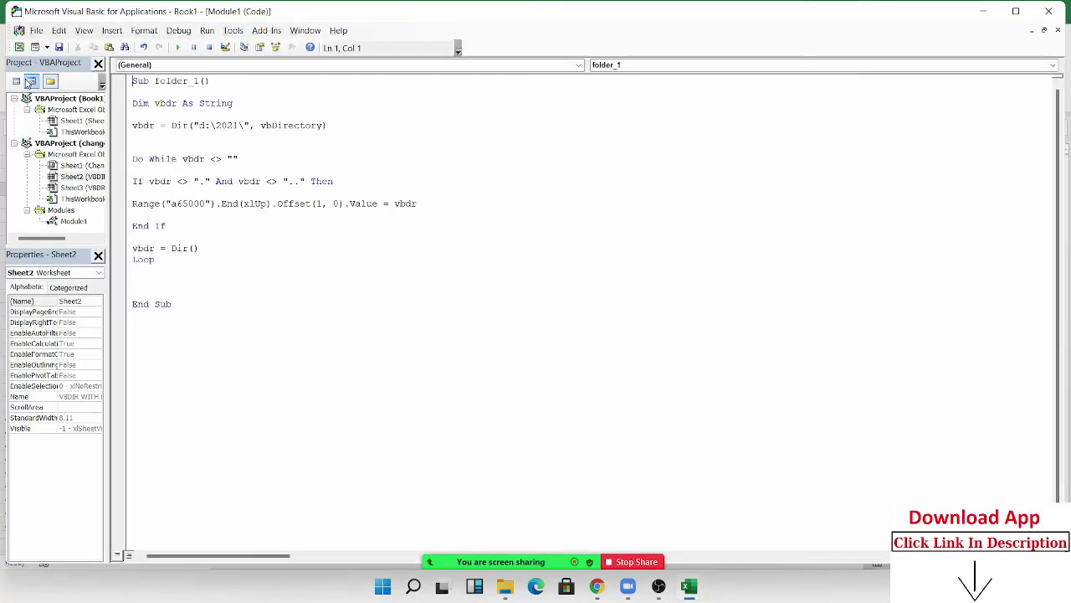
left_click(71, 221)
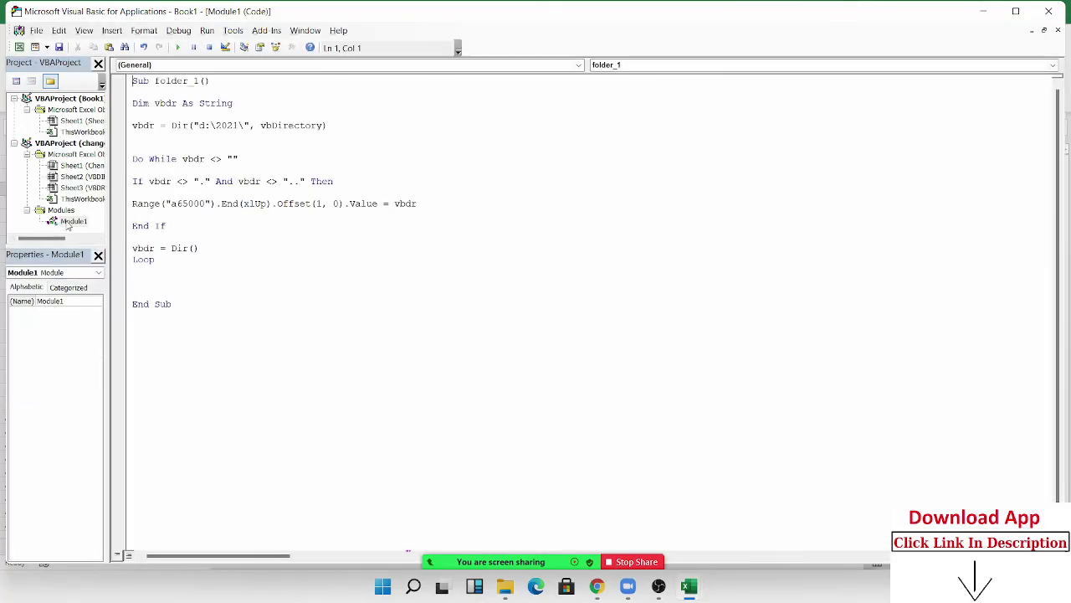
Step: Review the folder_1 Dir macro, highlighting the Dir through Do While lines, then minimize the editor
left_click(210, 203)
left_click(170, 182)
left_click(243, 126)
mouse_move(167, 127)
left_mouse_down()
mouse_move(332, 127)
mouse_move(174, 167)
mouse_move(209, 181)
left_mouse_up()
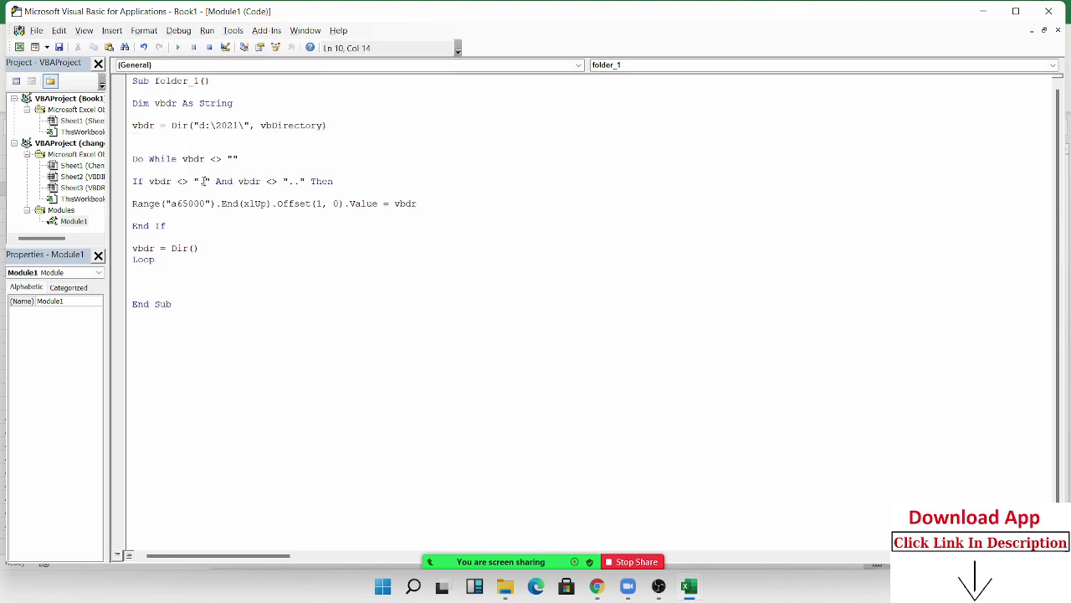
left_click(978, 11)
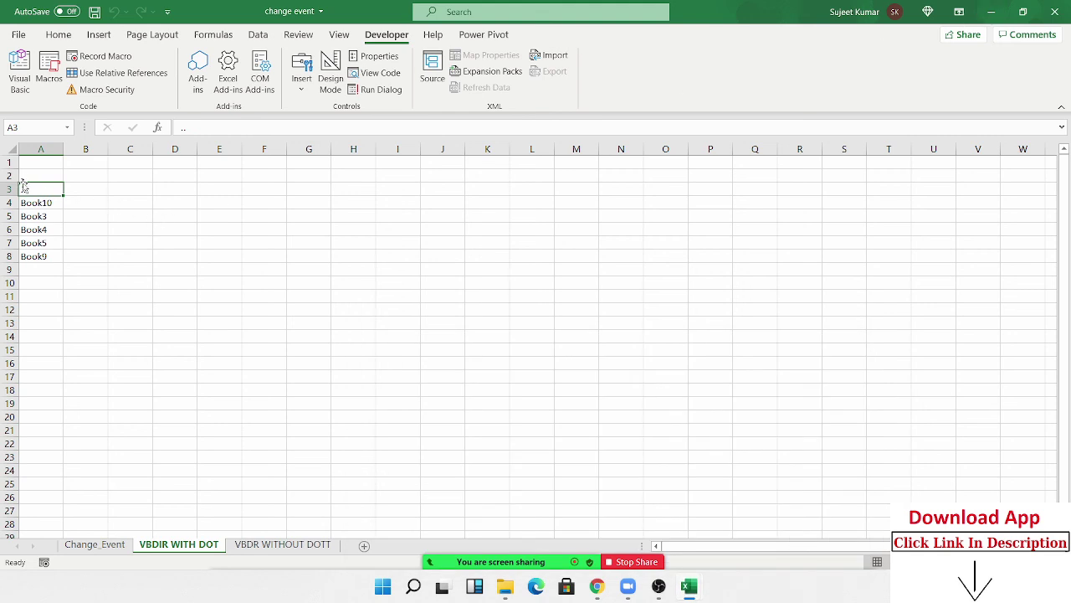
Step: Select the . and .. entries in A2:A3, then move to the VBDR WITHOUT DOTT sheet
left_click_drag(25, 176, 30, 186)
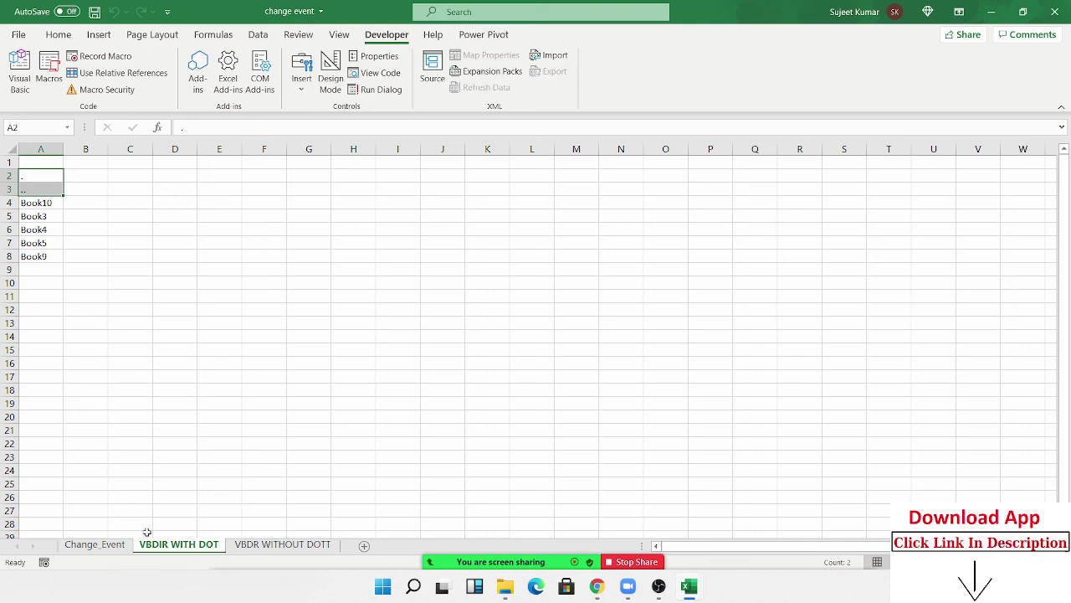
left_click(262, 549)
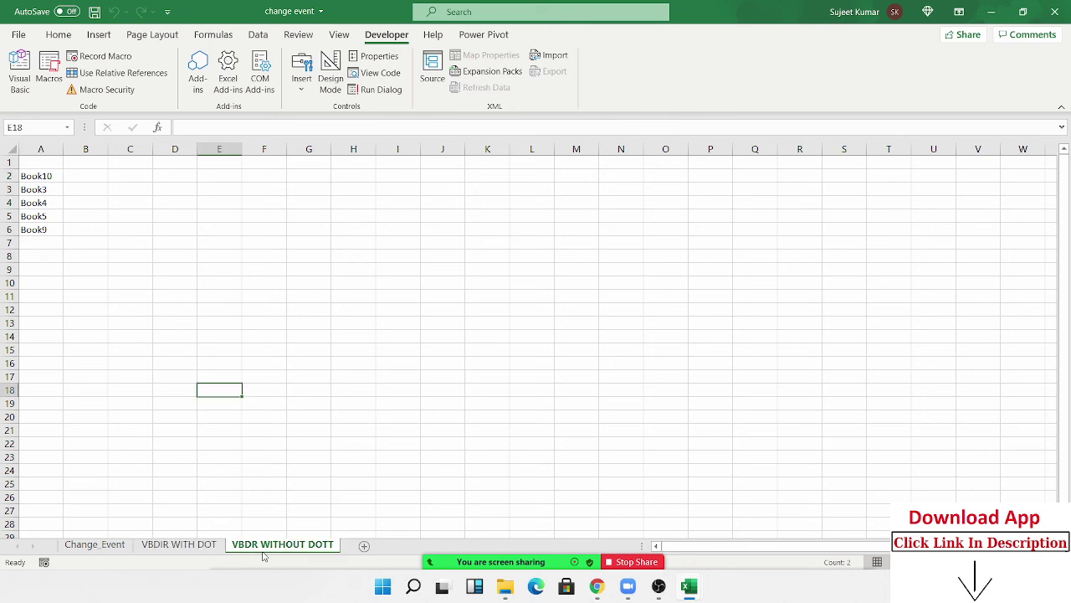
left_click(302, 335)
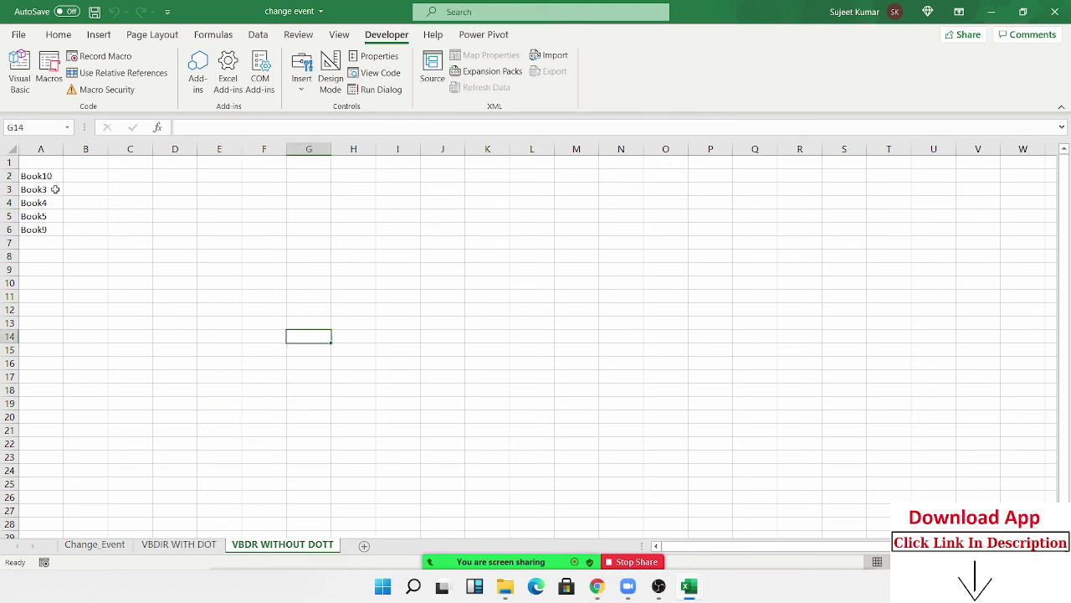
Step: Inspect the folder names in A2:A6, then close the change event workbook
left_click_drag(47, 175, 49, 225)
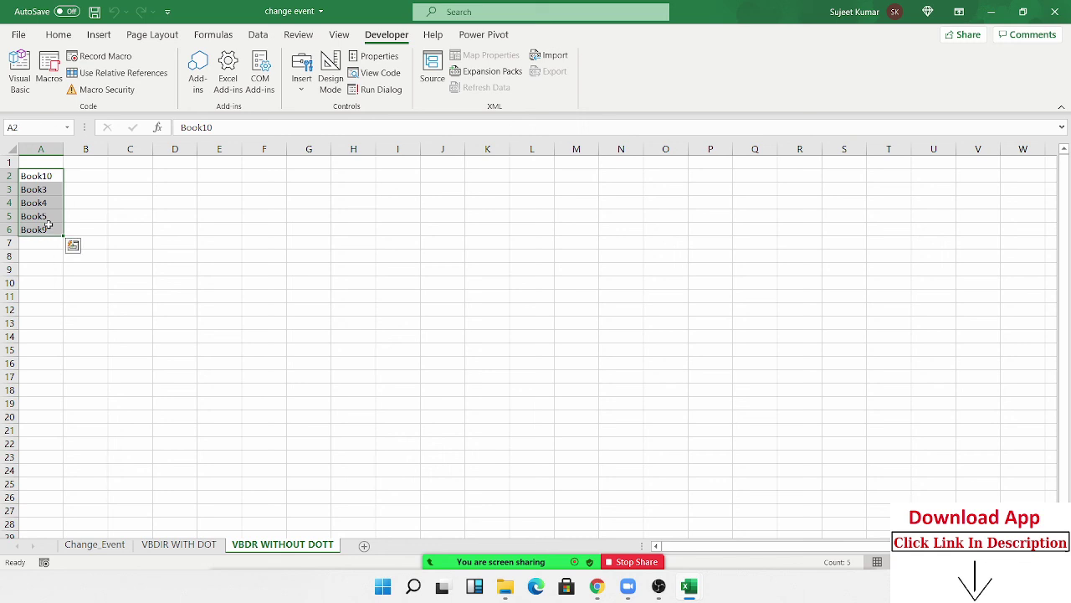
left_click_drag(90, 177, 90, 233)
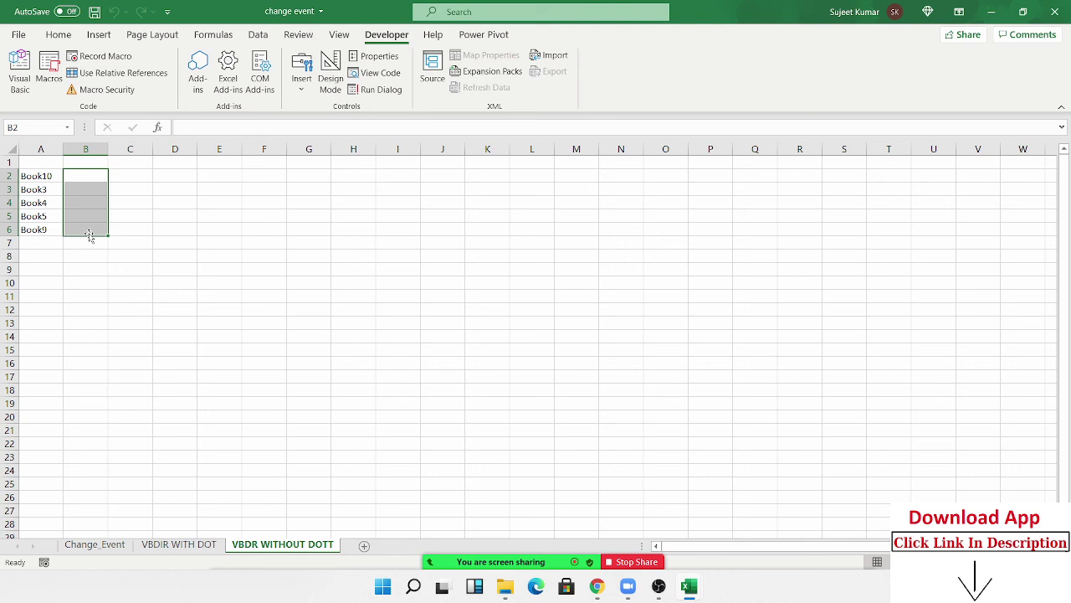
left_click(47, 229)
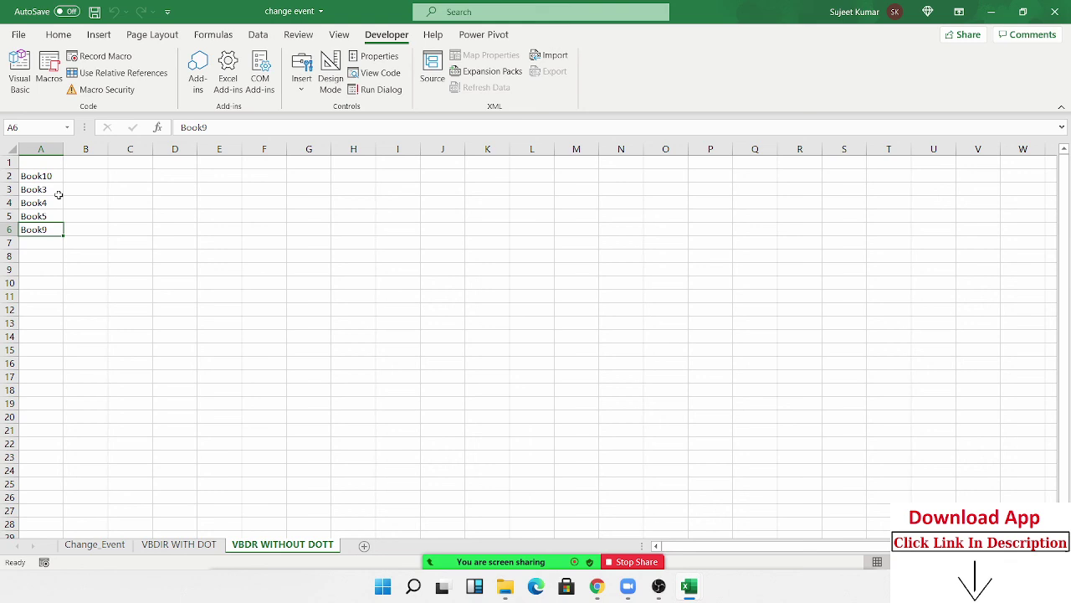
left_click(58, 194)
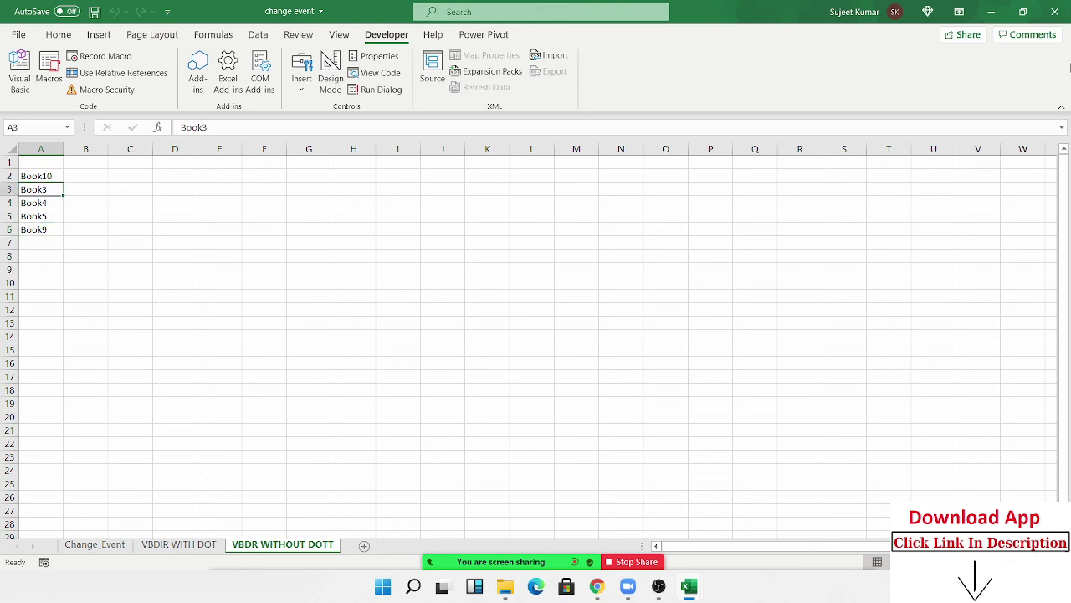
left_click(1068, 17)
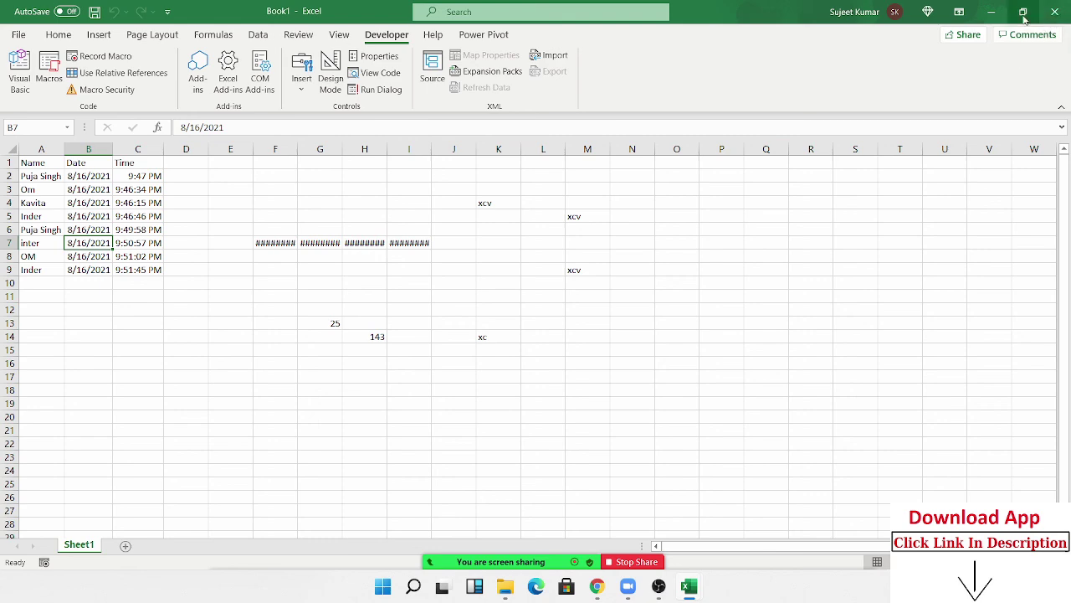
Step: Minimize Excel, close File Explorer, and bring up Zoom's More meeting options
left_click(996, 13)
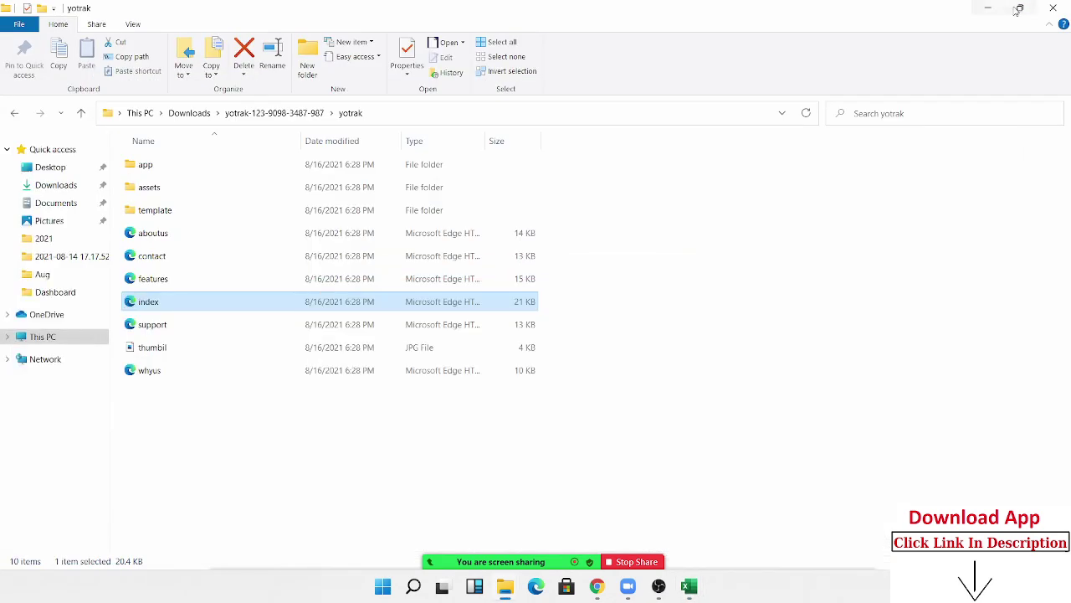
left_click(1054, 11)
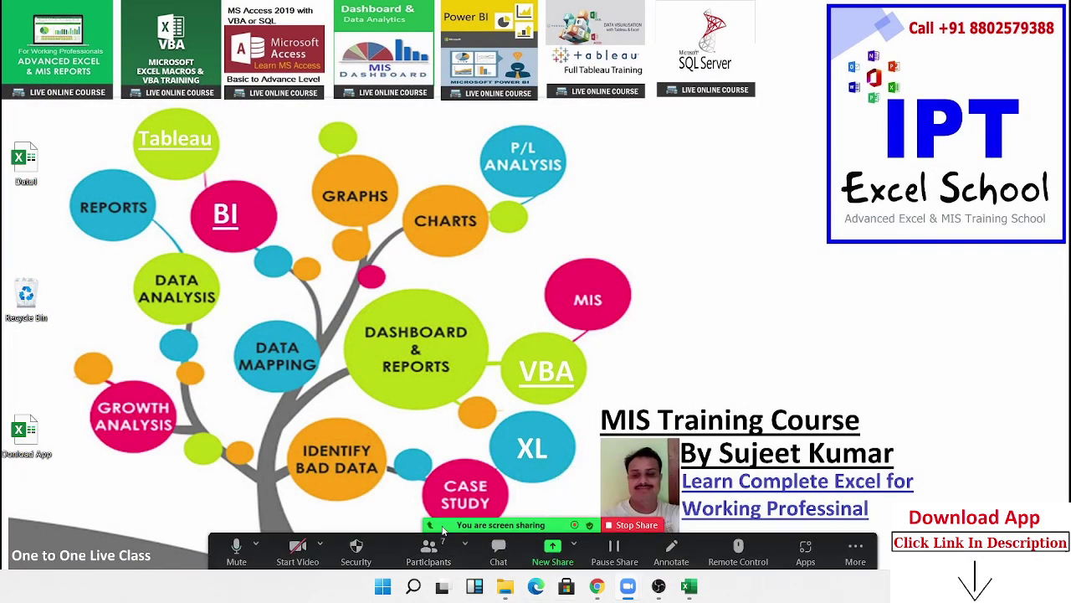
left_click(439, 525)
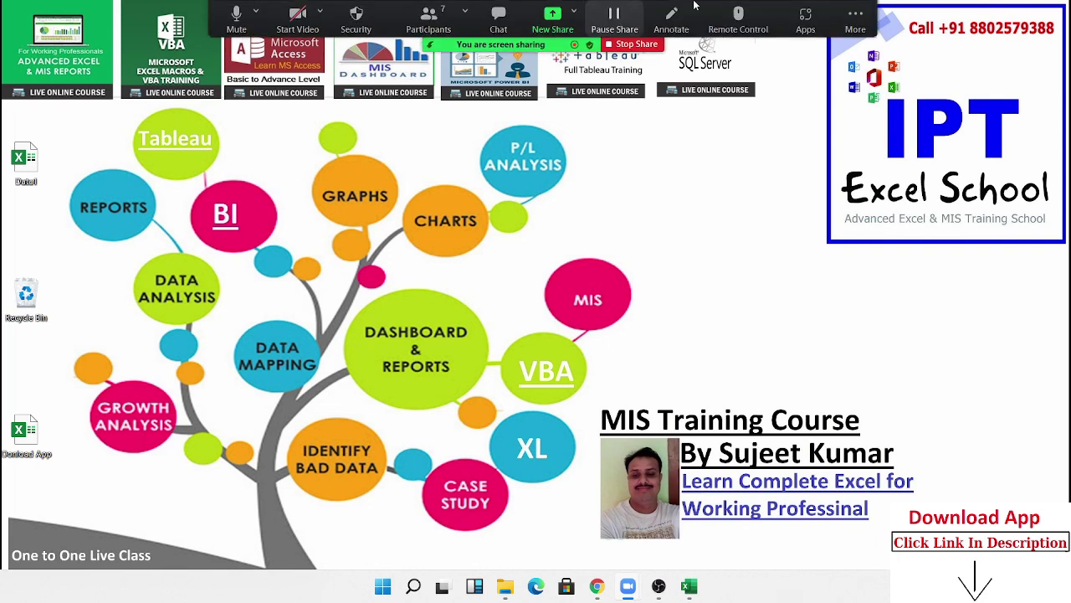
left_click(855, 23)
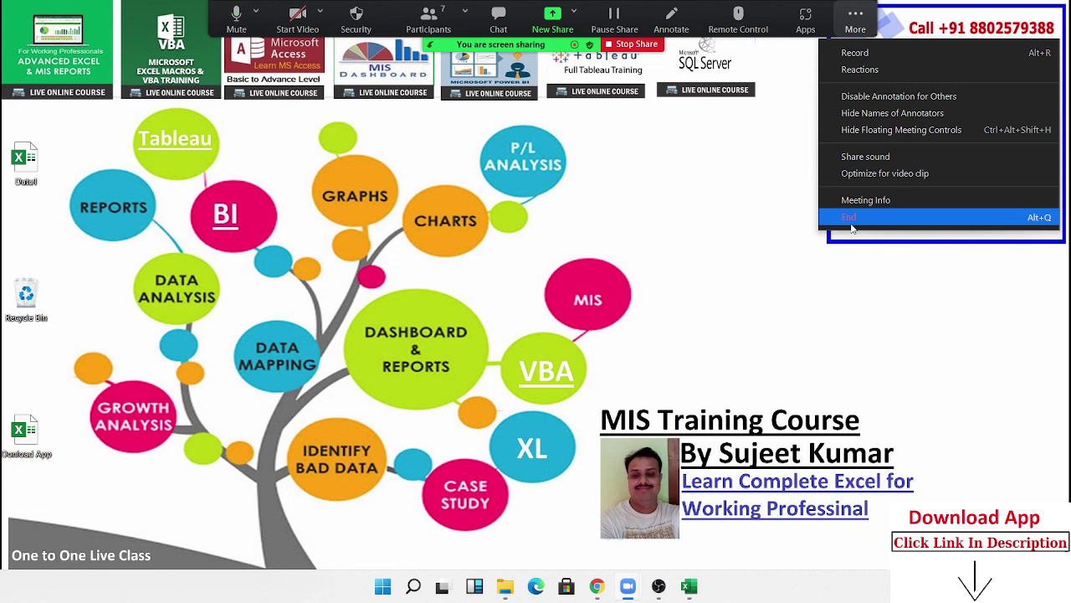
Step: End the Zoom screen share, then bring up and minimize the OBS recording window
left_click(852, 219)
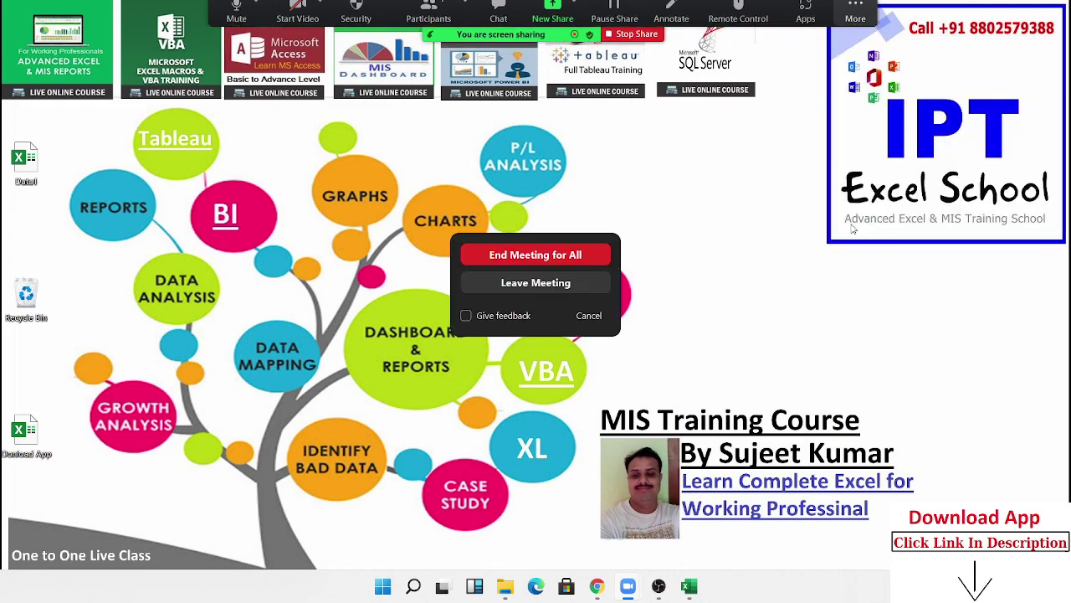
key("Escape")
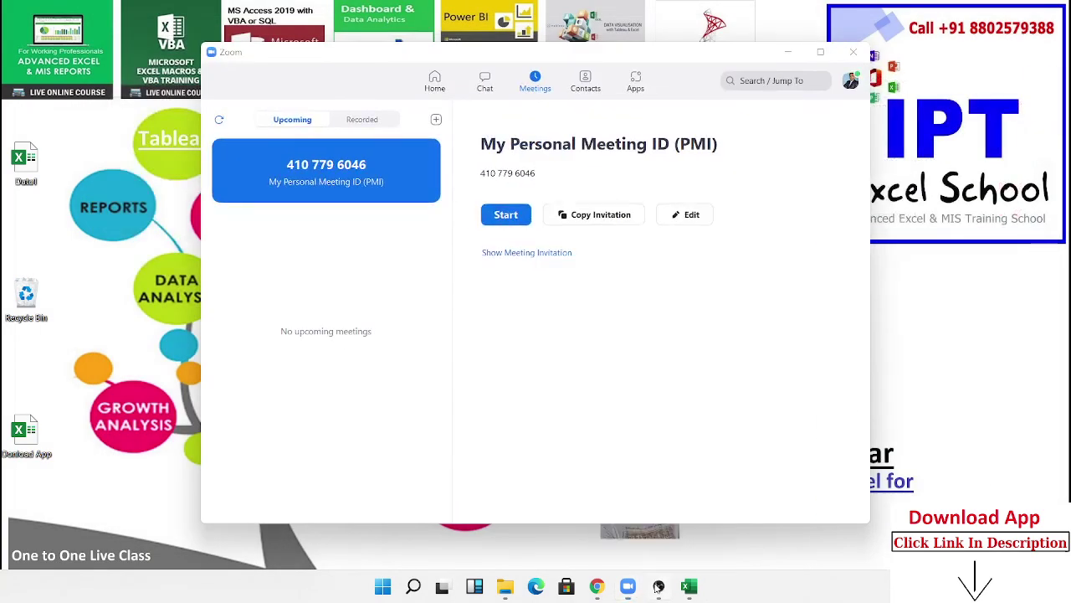
left_click(658, 586)
left_click(659, 586)
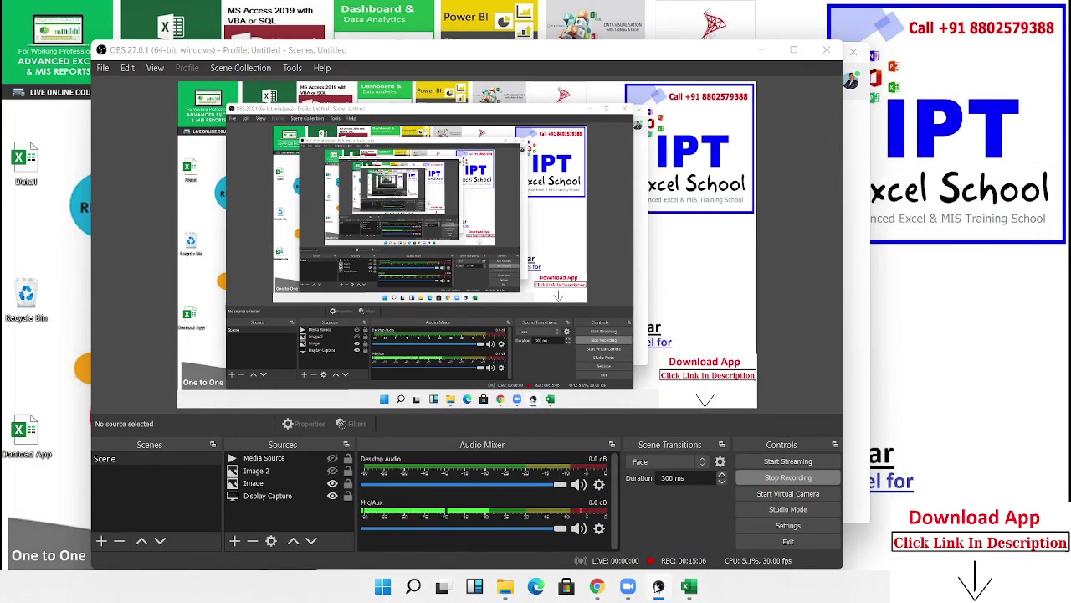